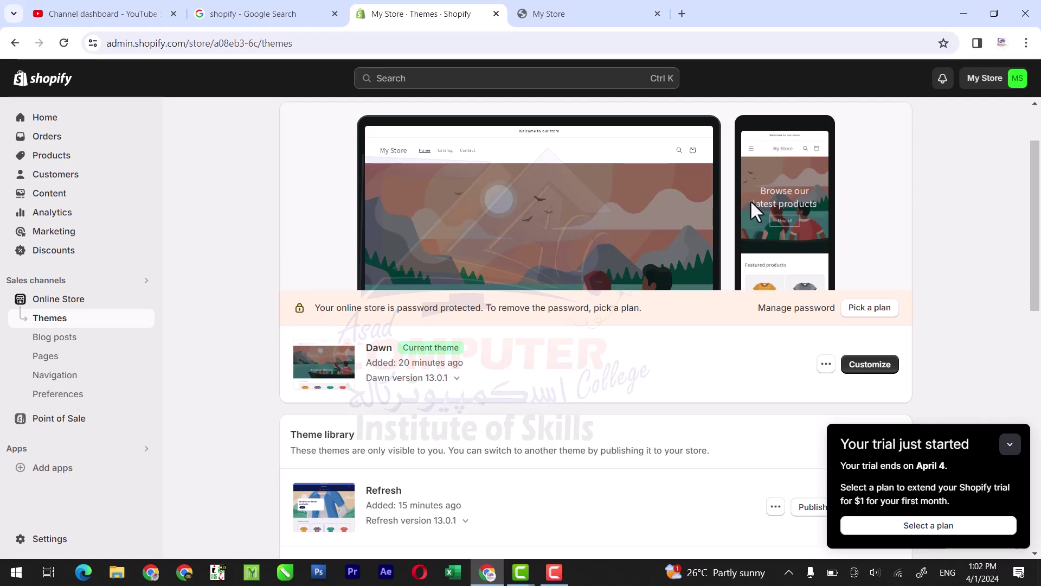
# Open the store's Products page in the Shopify admin.
pyautogui.click(58, 161)
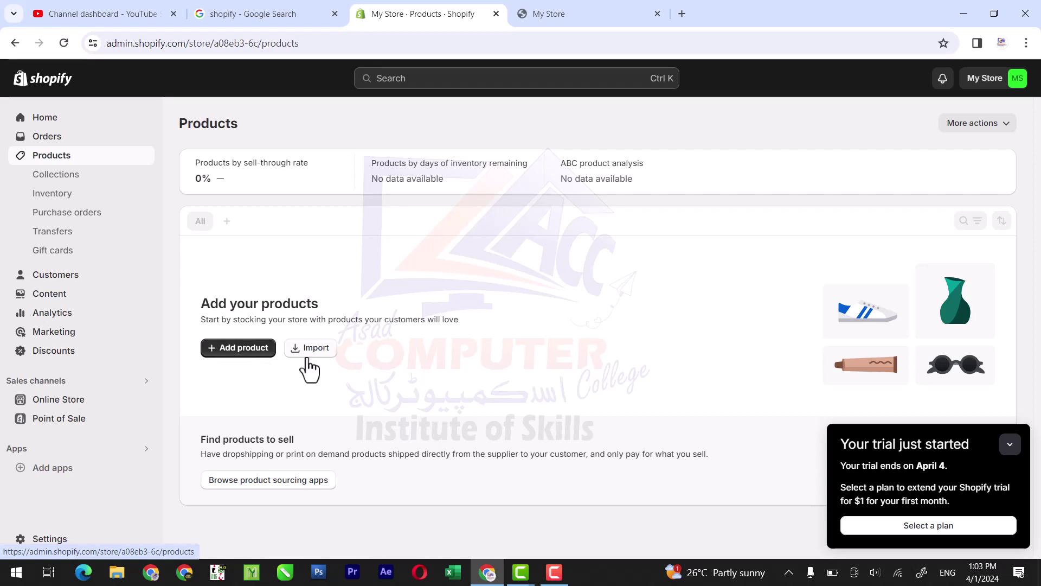
pyautogui.click(907, 505)
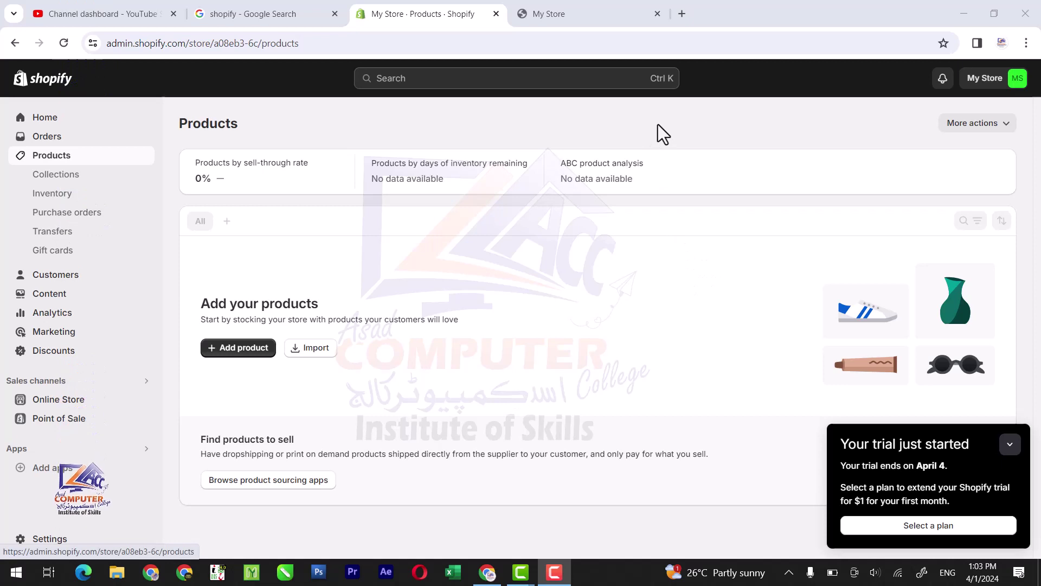
# Search Google for "tshirt" in a new browser tab and show the image results.
pyautogui.click(682, 14)
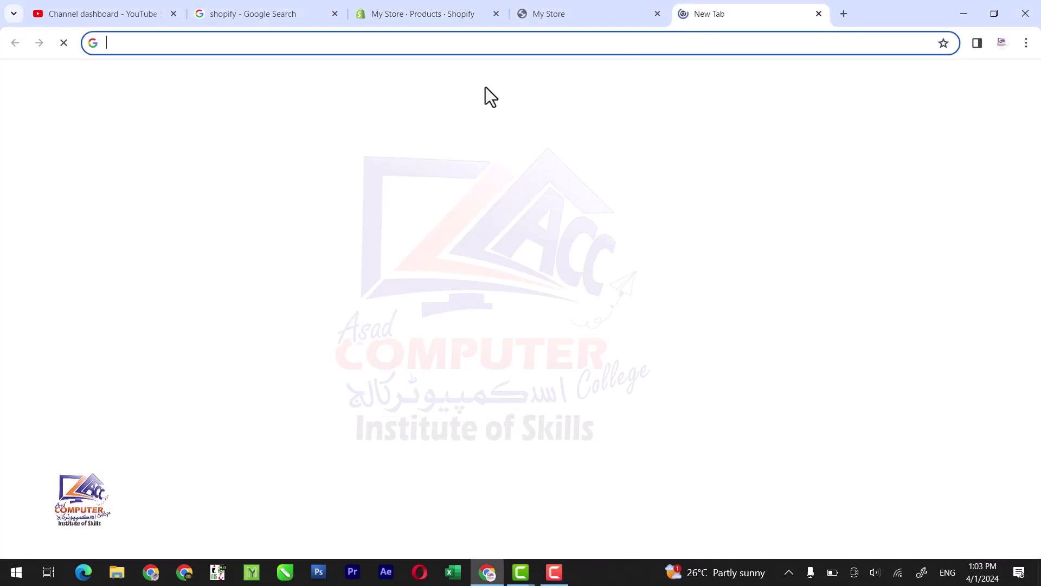
pyautogui.click(488, 343)
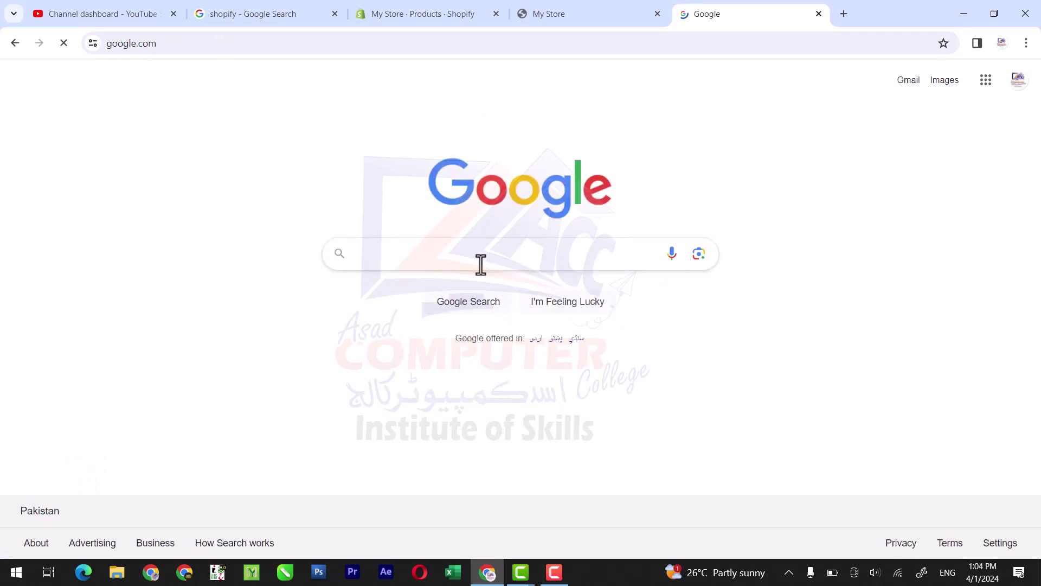
pyautogui.click(477, 255)
pyautogui.write('tshirt')
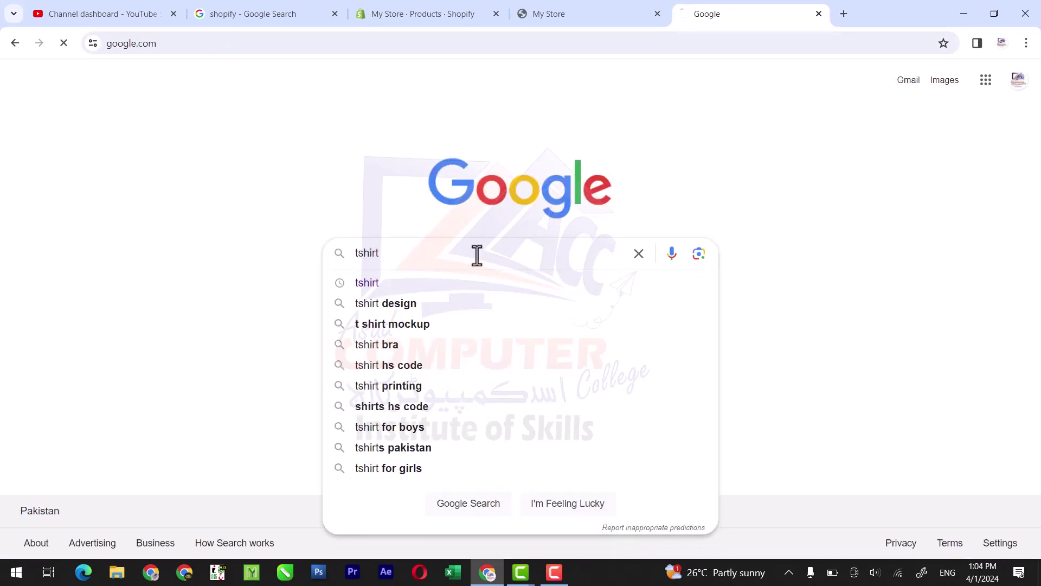
pyautogui.press('Return')
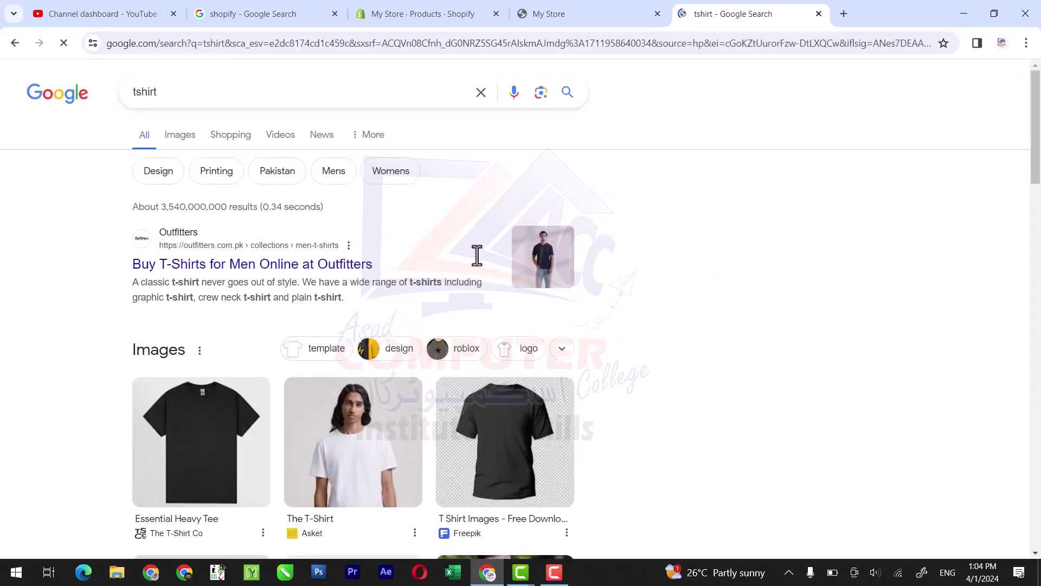
pyautogui.click(183, 140)
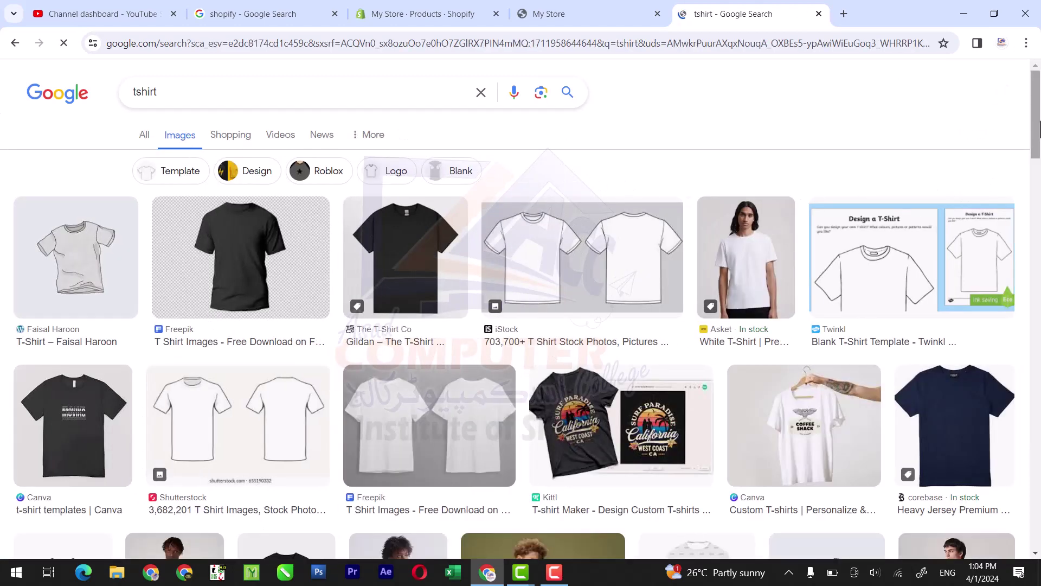
# Open the white Hugo Boss T-shirt and the red Underground Printing T-shirt results in separate new browser tabs.
pyautogui.moveTo(1037, 129); pyautogui.dragTo(1040, 269)
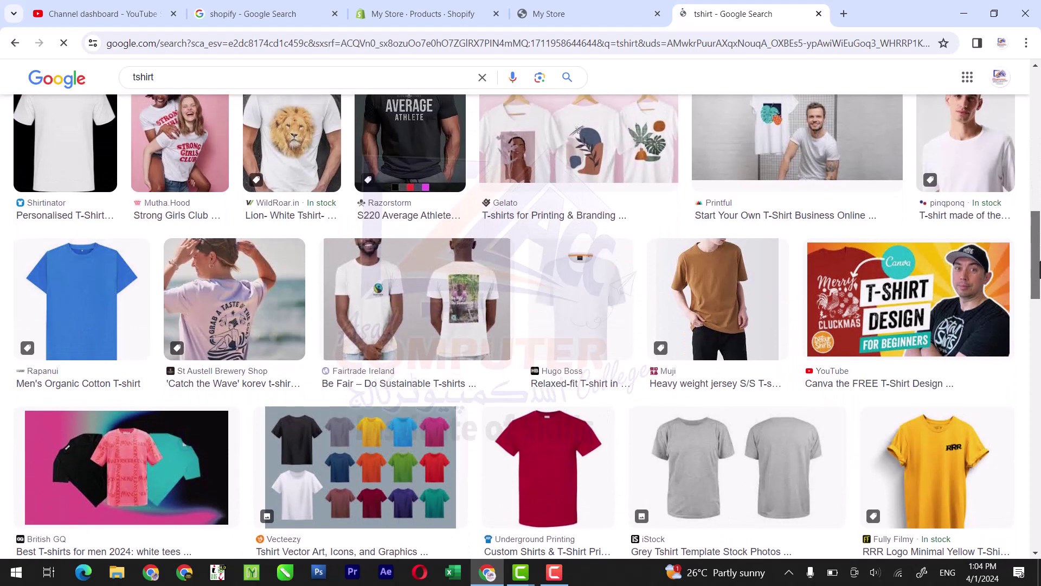
pyautogui.rightClick(589, 309)
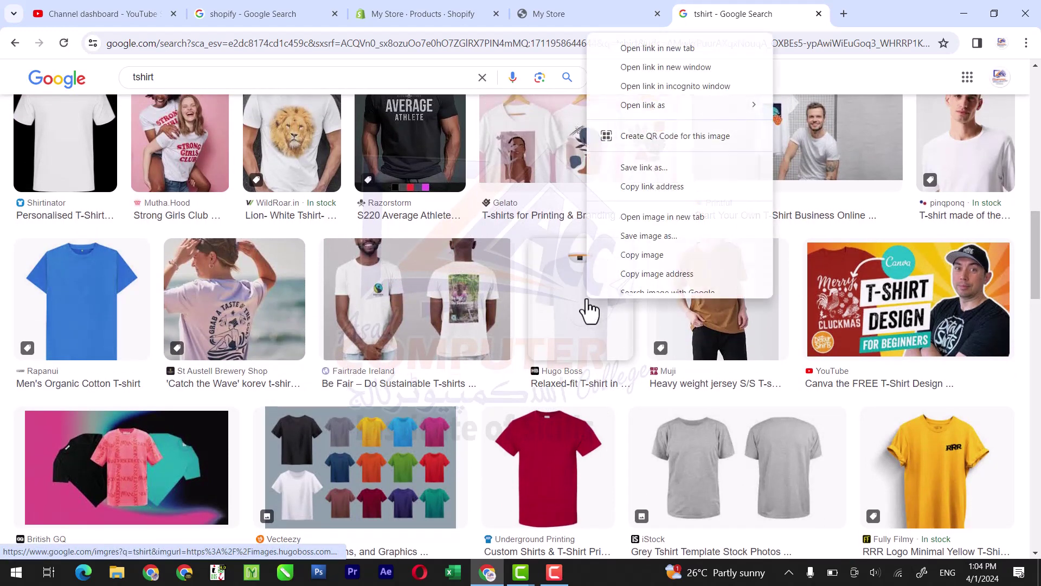
pyautogui.click(672, 55)
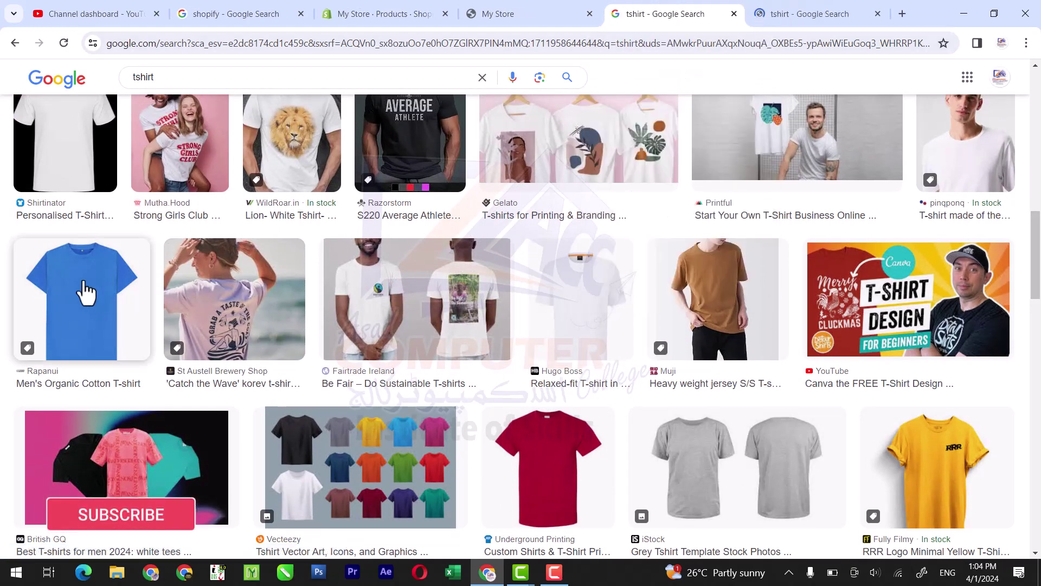
pyautogui.rightClick(538, 136)
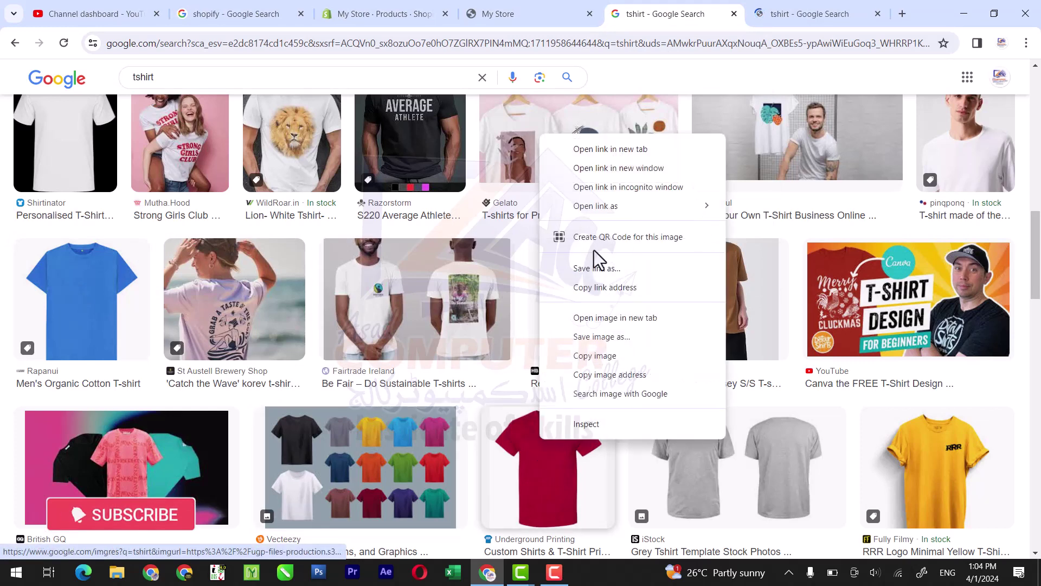
pyautogui.click(618, 156)
# Save the white Hugo Boss T-shirt image to the Downloads folder as JPEG file hbeu50472584_100_100.
pyautogui.click(727, 10)
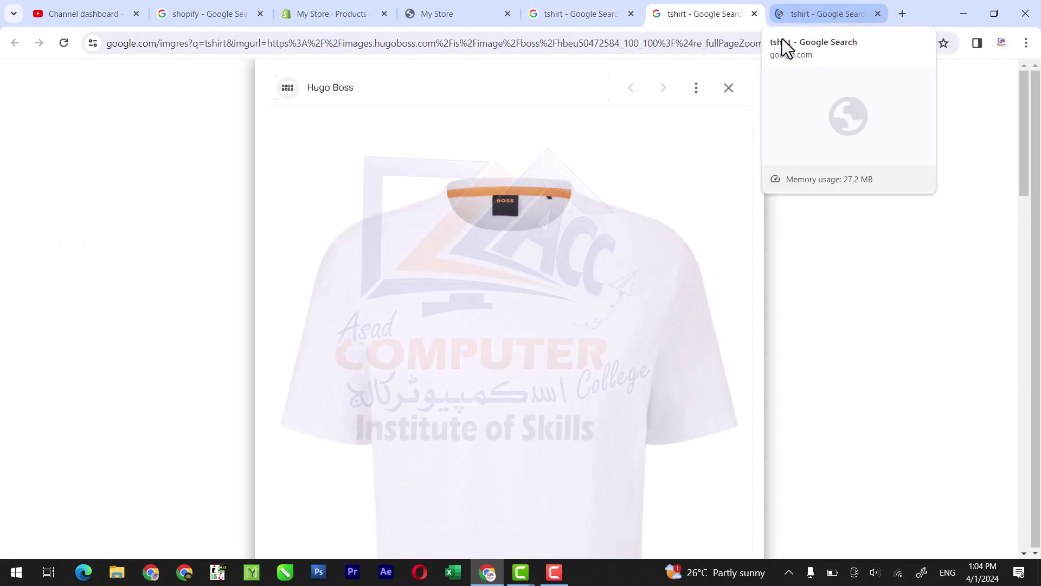
pyautogui.rightClick(576, 209)
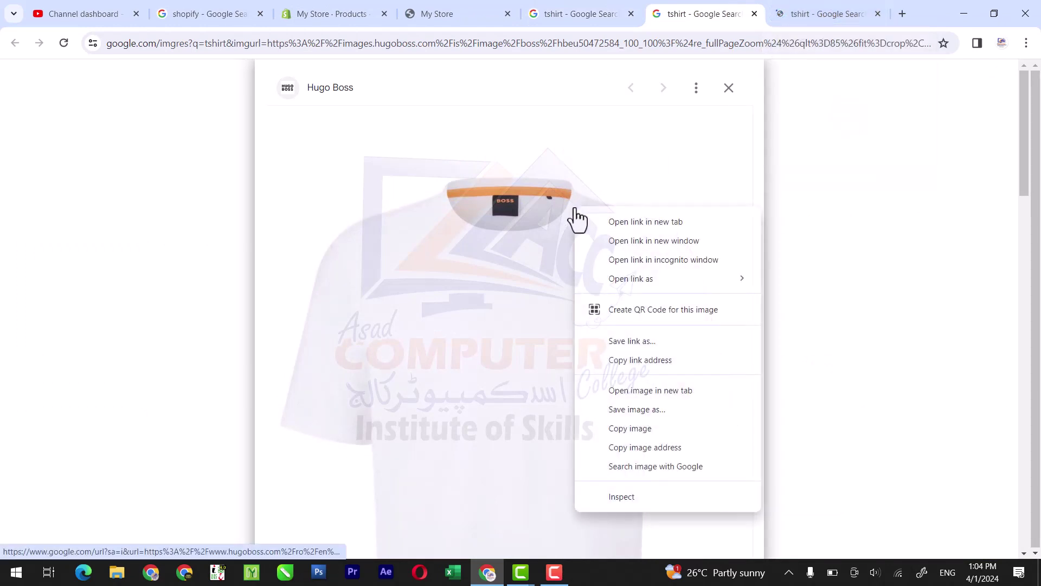
pyautogui.click(632, 408)
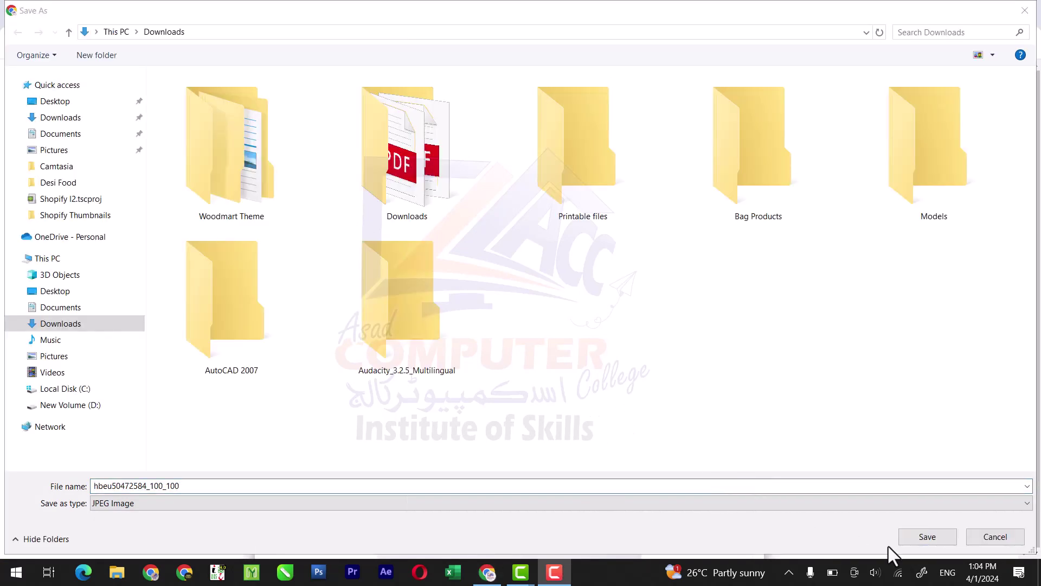
pyautogui.click(906, 539)
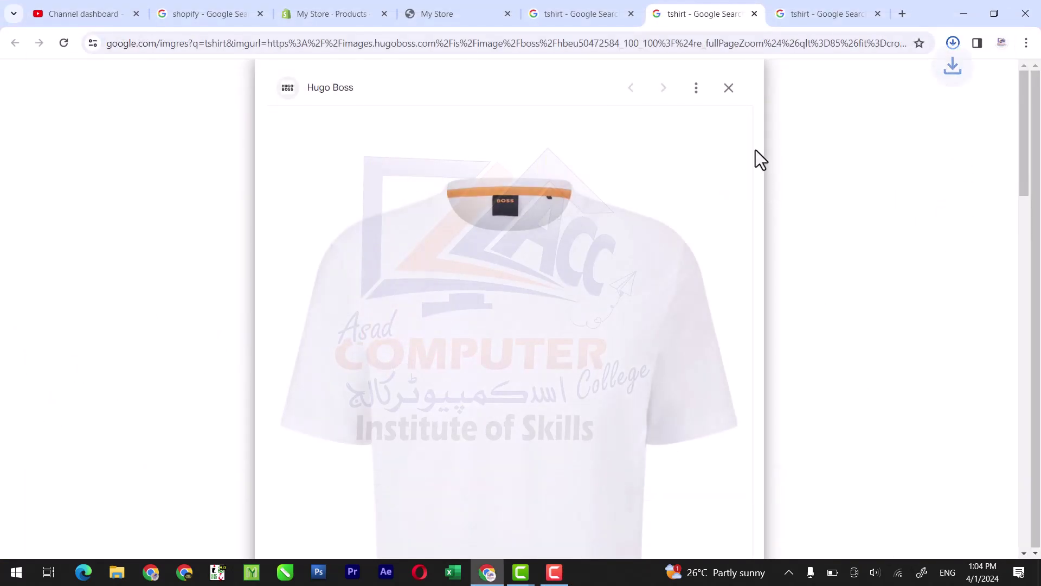
pyautogui.click(822, 13)
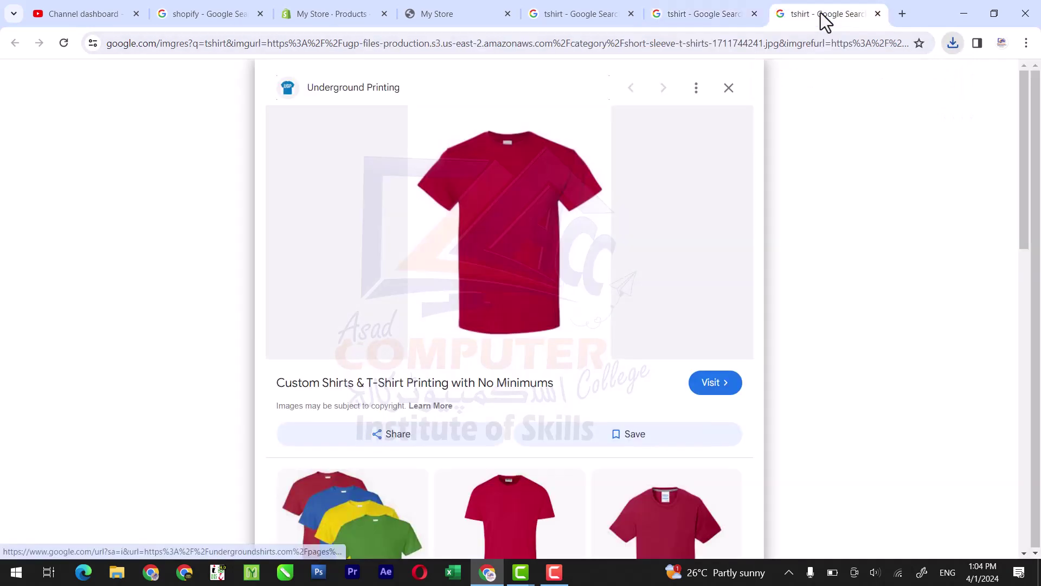
pyautogui.rightClick(523, 198)
pyautogui.click(579, 390)
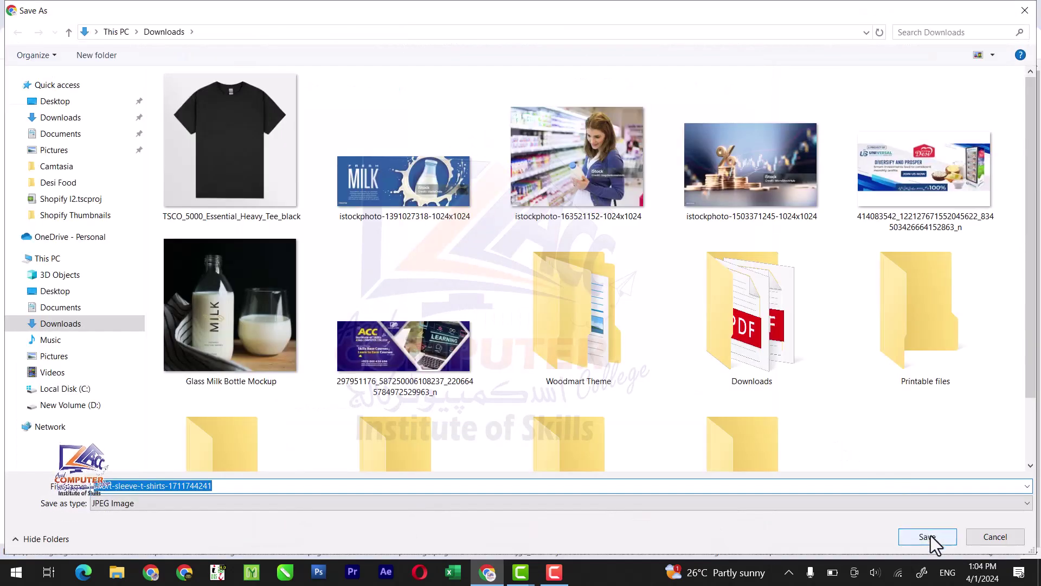
pyautogui.click(930, 538)
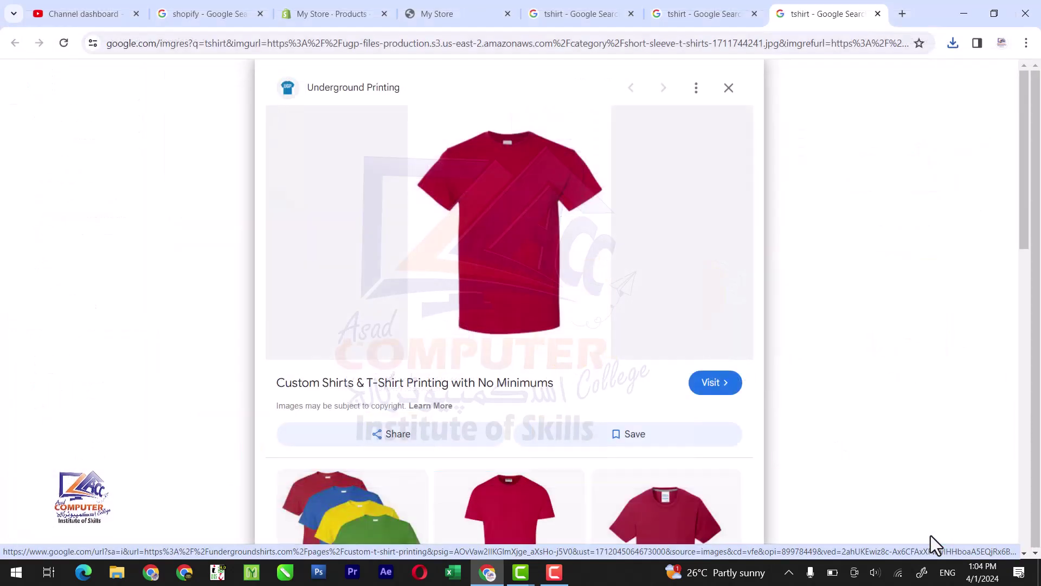
# Close the three T-shirt search tabs and return to the Shopify Products page.
pyautogui.click(879, 14)
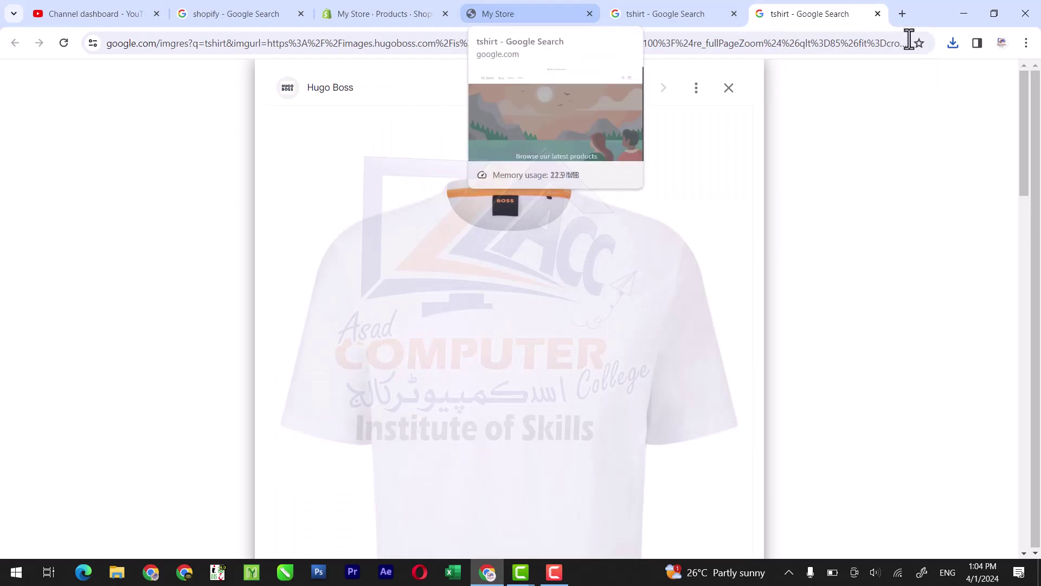
pyautogui.click(877, 13)
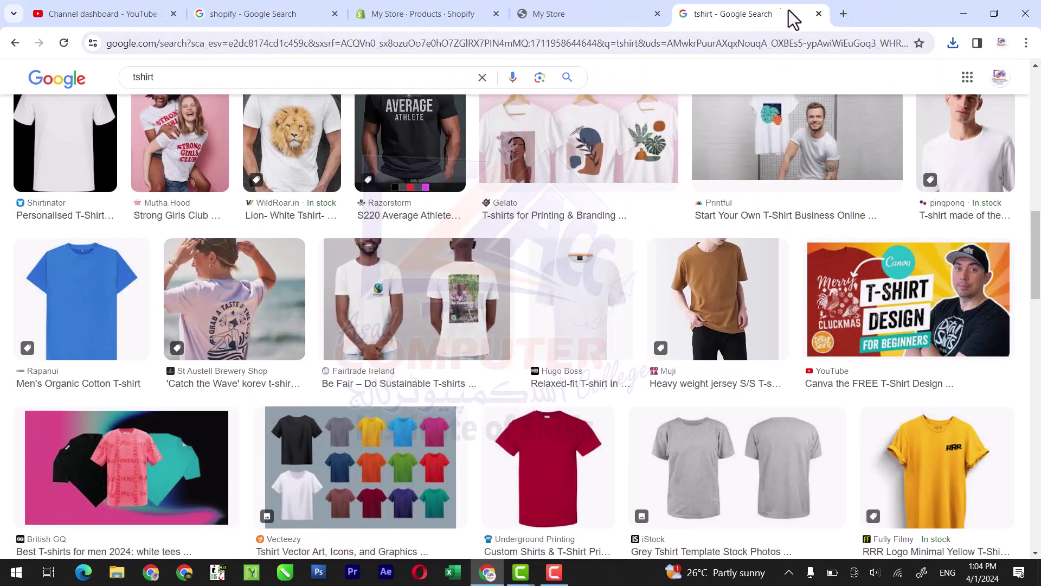
pyautogui.click(819, 14)
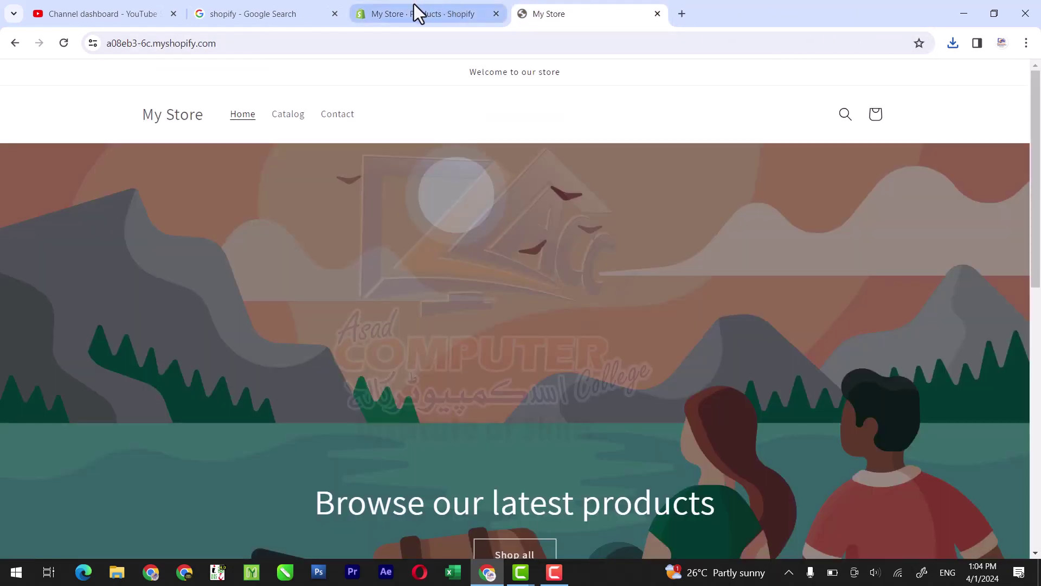
pyautogui.click(414, 4)
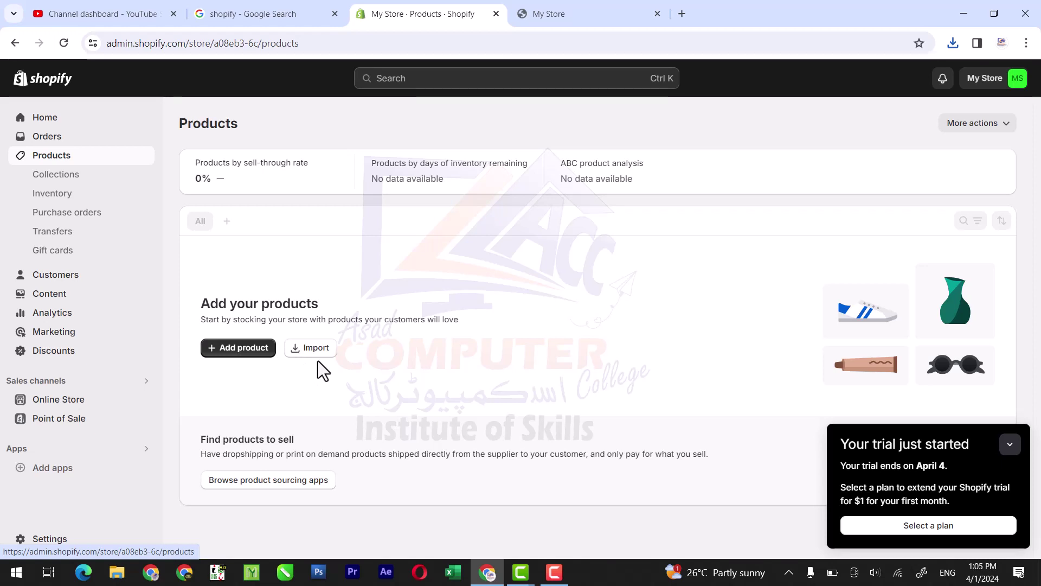
# Start a new product and enter "T- Shirts" as its title.
pyautogui.click(246, 351)
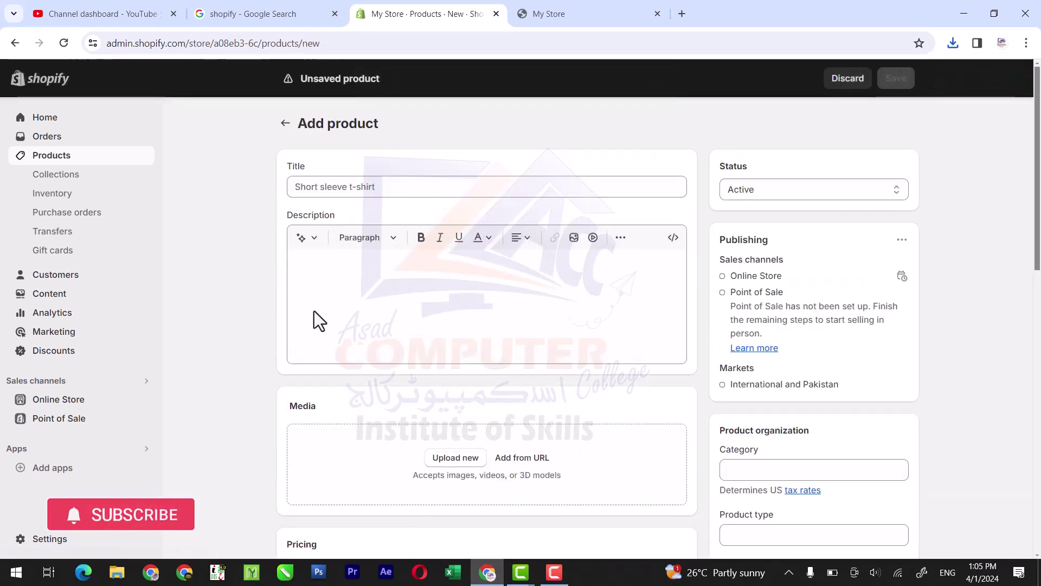
pyautogui.click(395, 189)
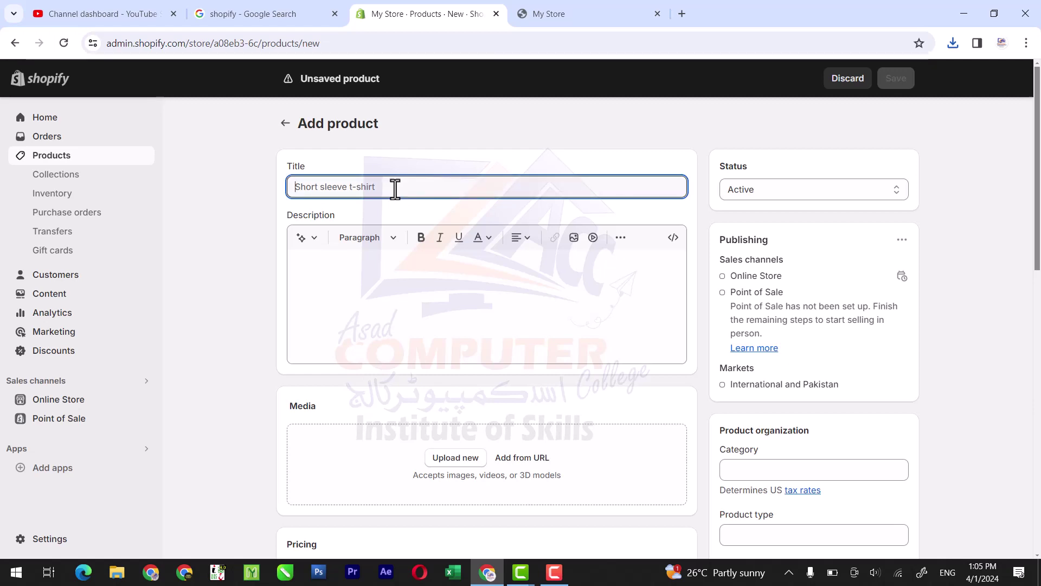
pyautogui.write('T- Shirts')
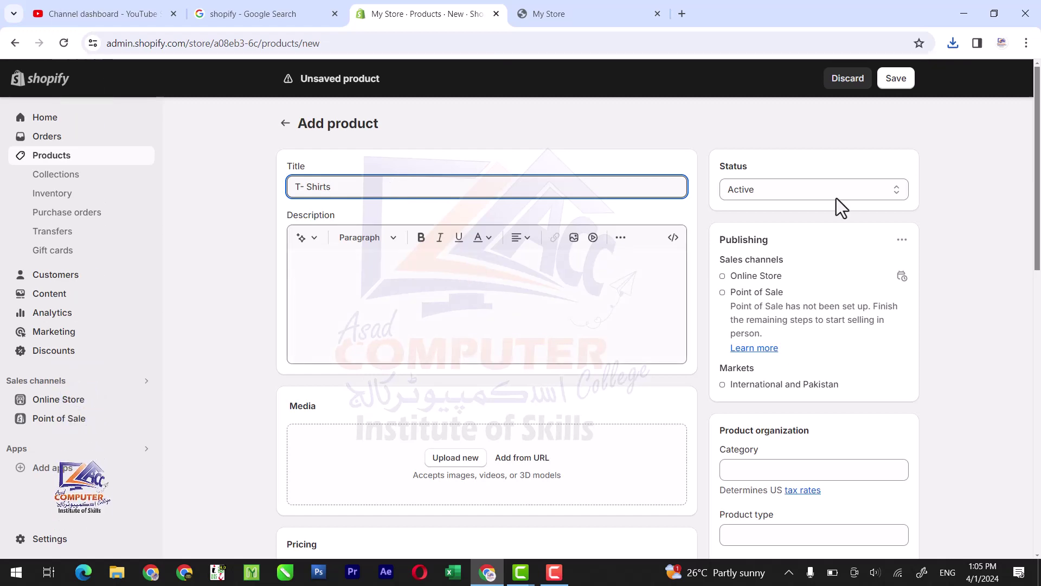
pyautogui.scroll(-1, 1036, 147)
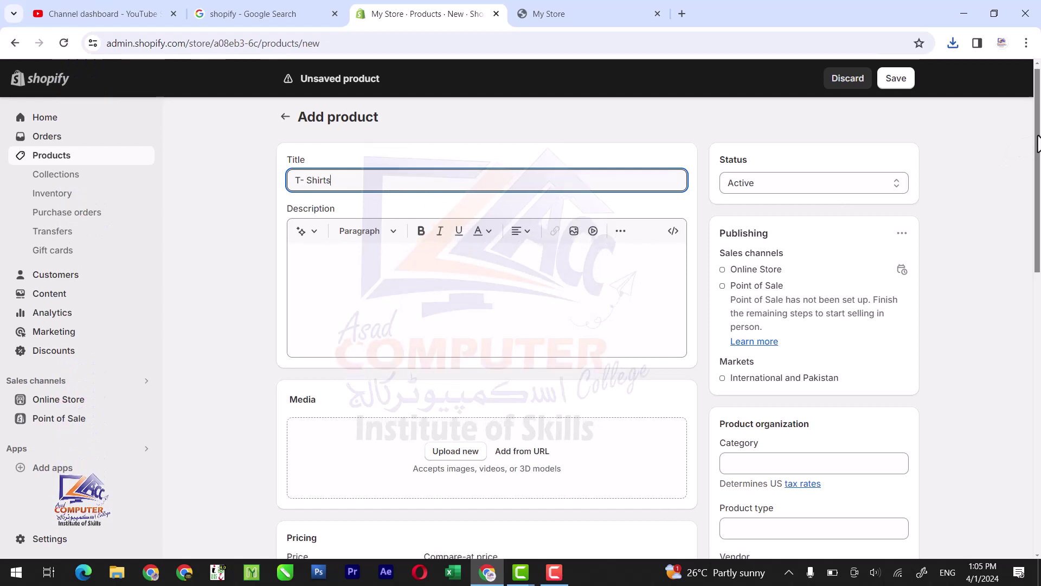
pyautogui.scroll(-1, 1040, 155)
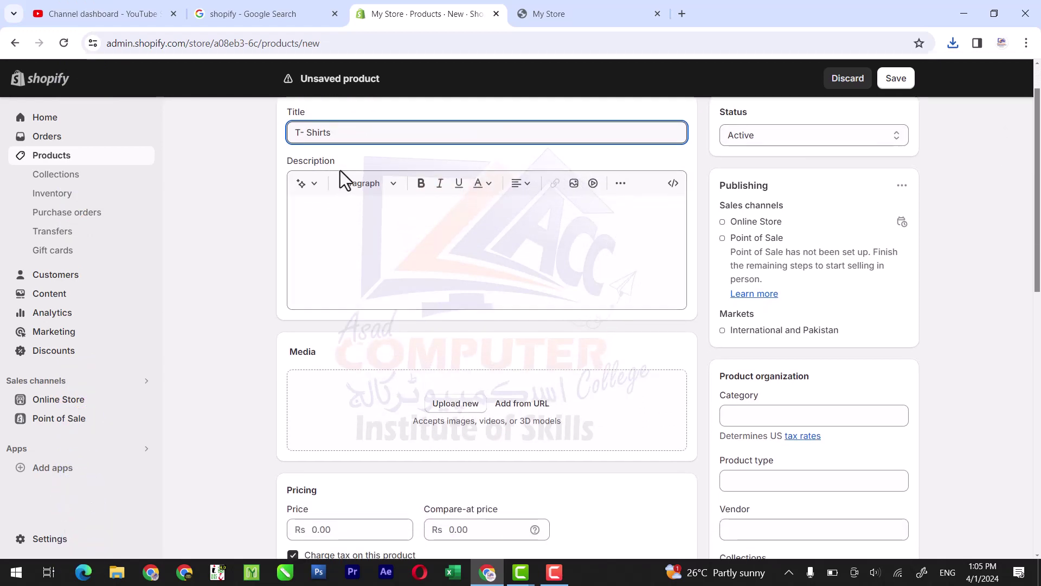
# Search Google for "description for t shirt business" in a new tab and expand the question "What is the best description of t-shirt?".
pyautogui.click(682, 14)
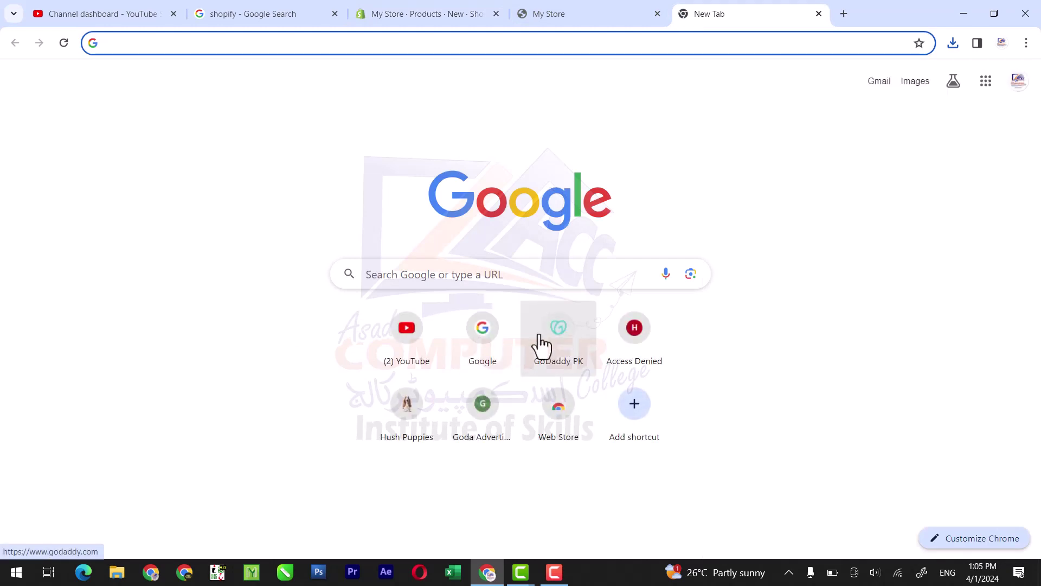
pyautogui.click(494, 343)
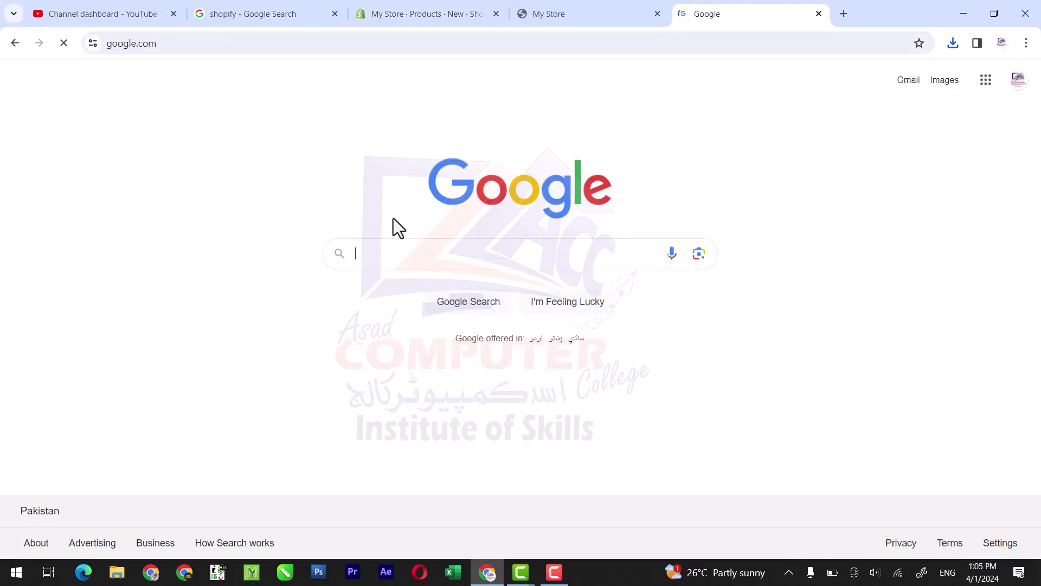
pyautogui.click(385, 253)
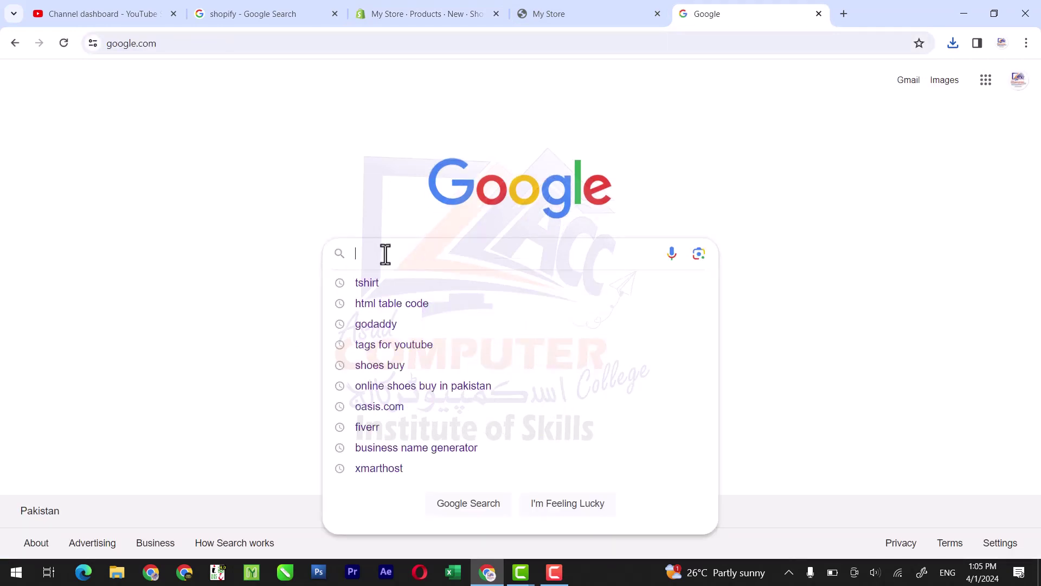
pyautogui.write('descr')
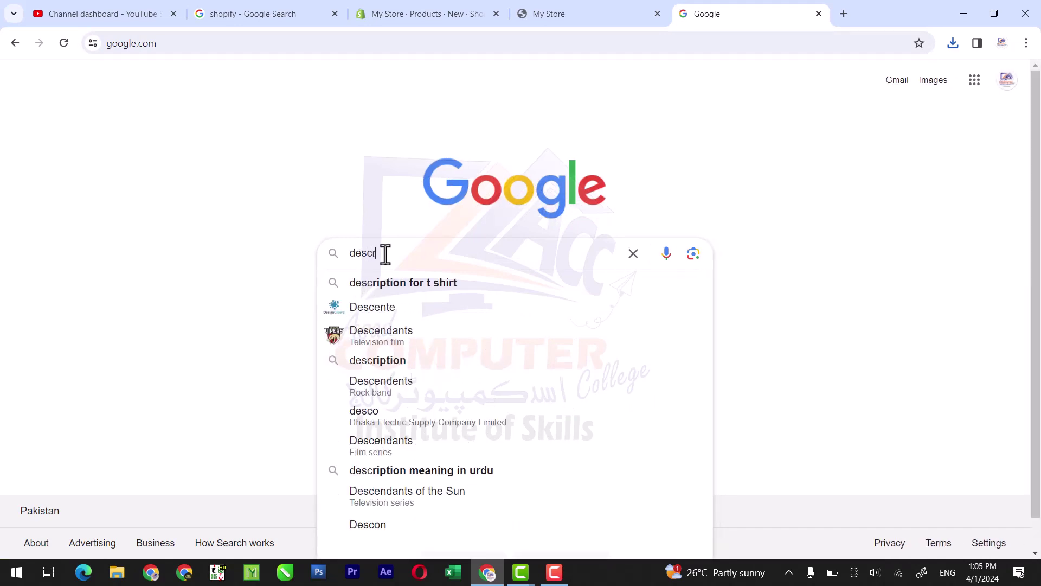
pyautogui.write('iption for')
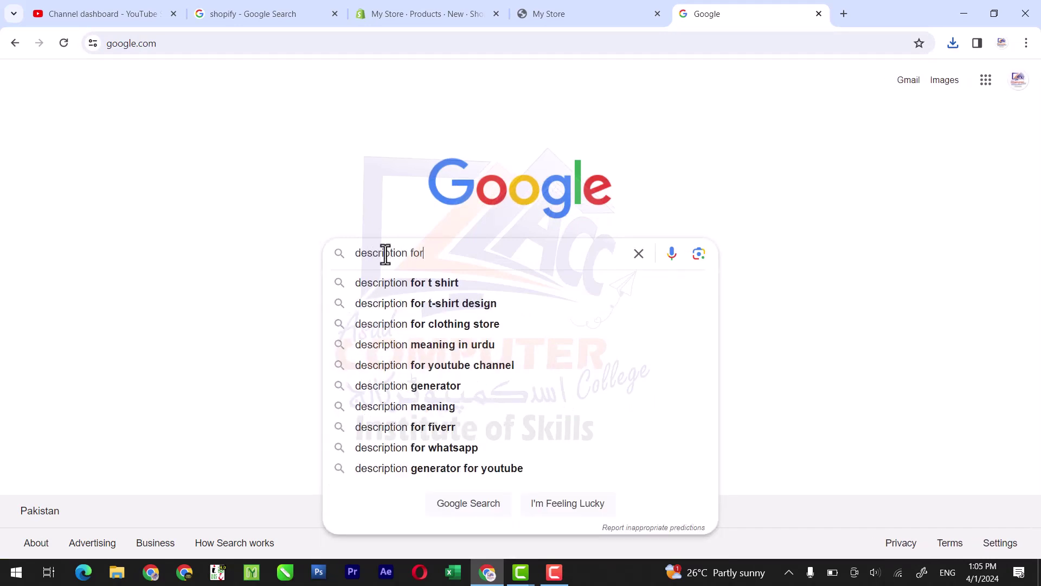
pyautogui.write(' t shirt')
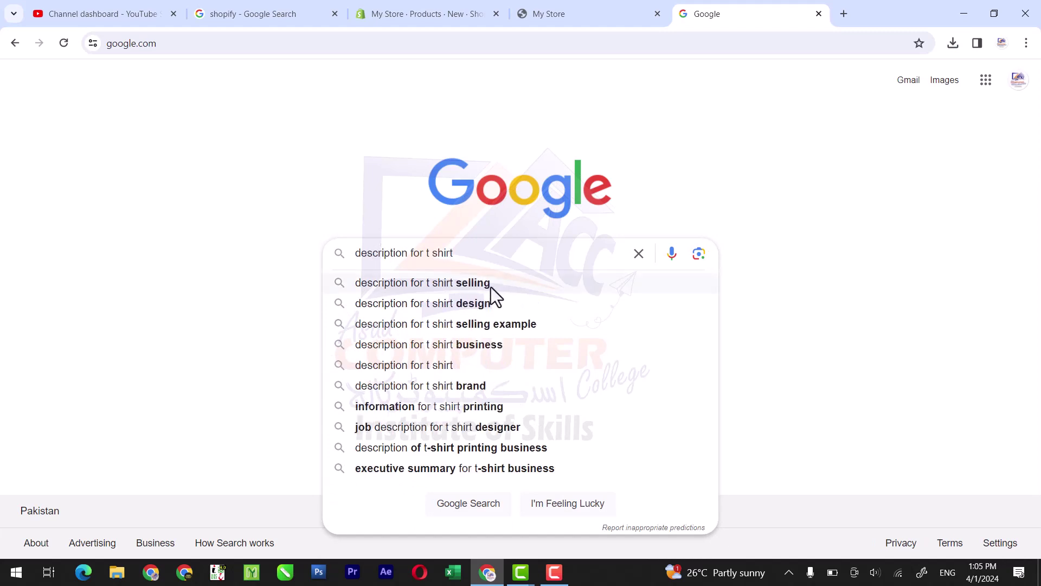
pyautogui.click(457, 350)
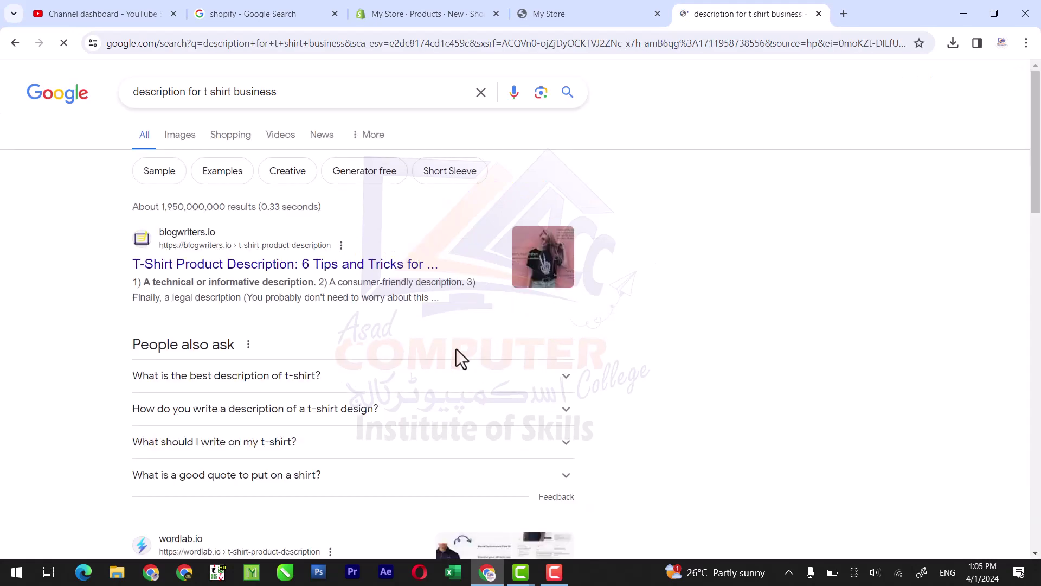
pyautogui.click(315, 380)
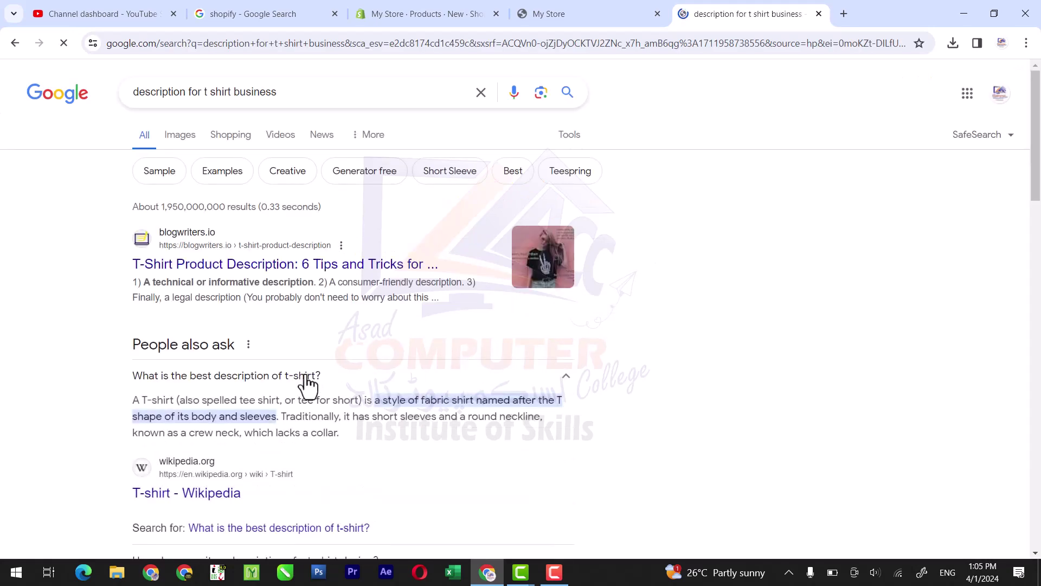
# Copy the highlighted T-shirt description from "a style of fabric shirt" to "its body and sleeves." in the expanded answer.
pyautogui.moveTo(1039, 195); pyautogui.dragTo(1039, 219)
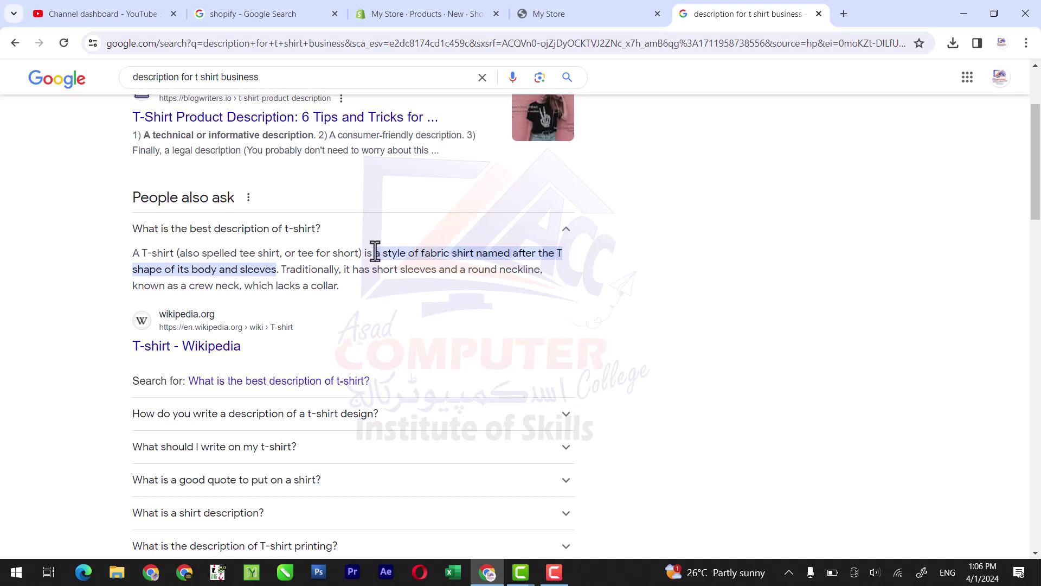
pyautogui.moveTo(375, 253); pyautogui.dragTo(267, 278)
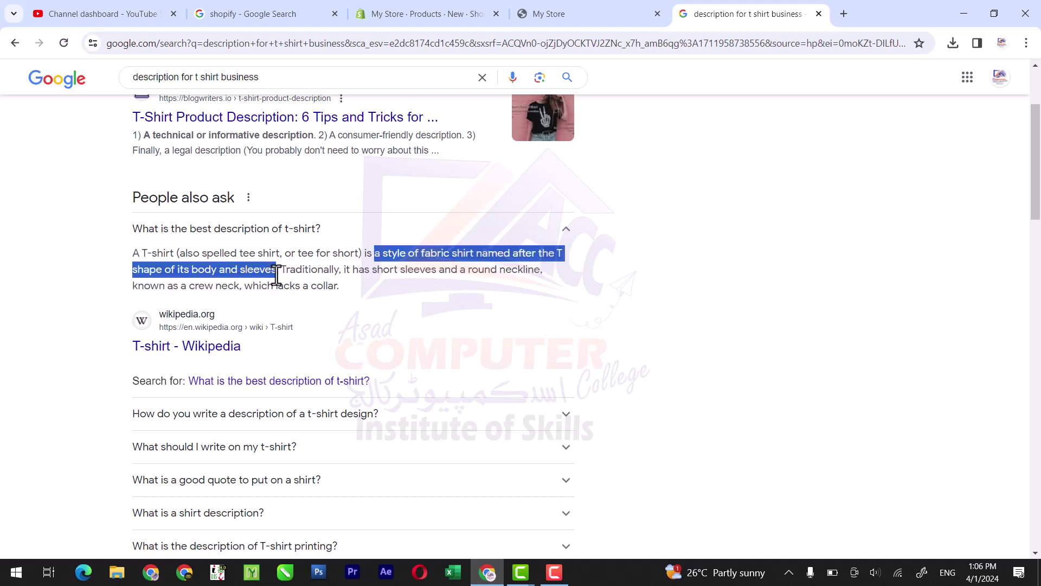
pyautogui.rightClick(277, 276)
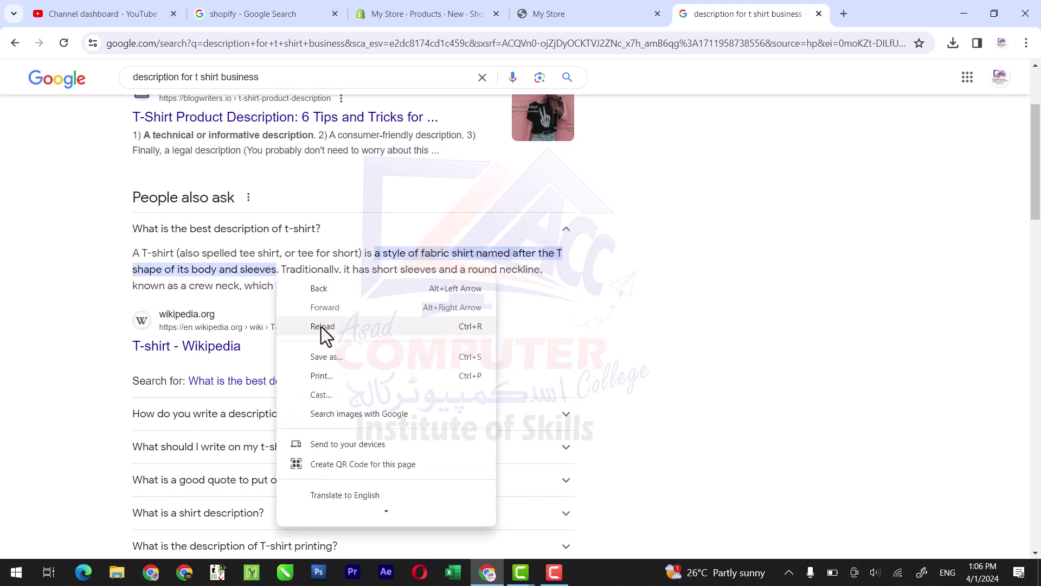
pyautogui.click(377, 254)
pyautogui.moveTo(377, 253); pyautogui.dragTo(278, 269)
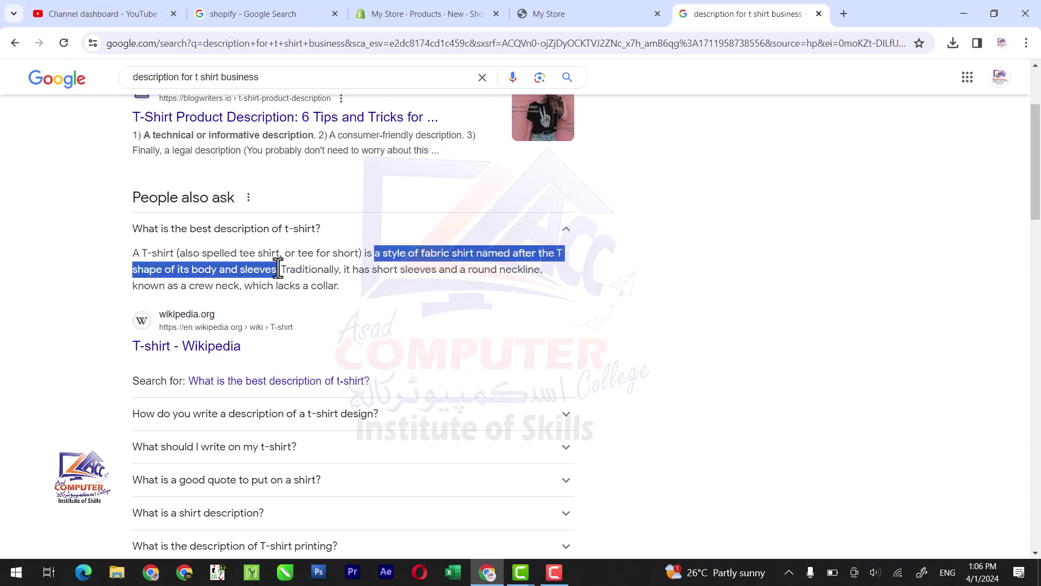
pyautogui.rightClick(263, 274)
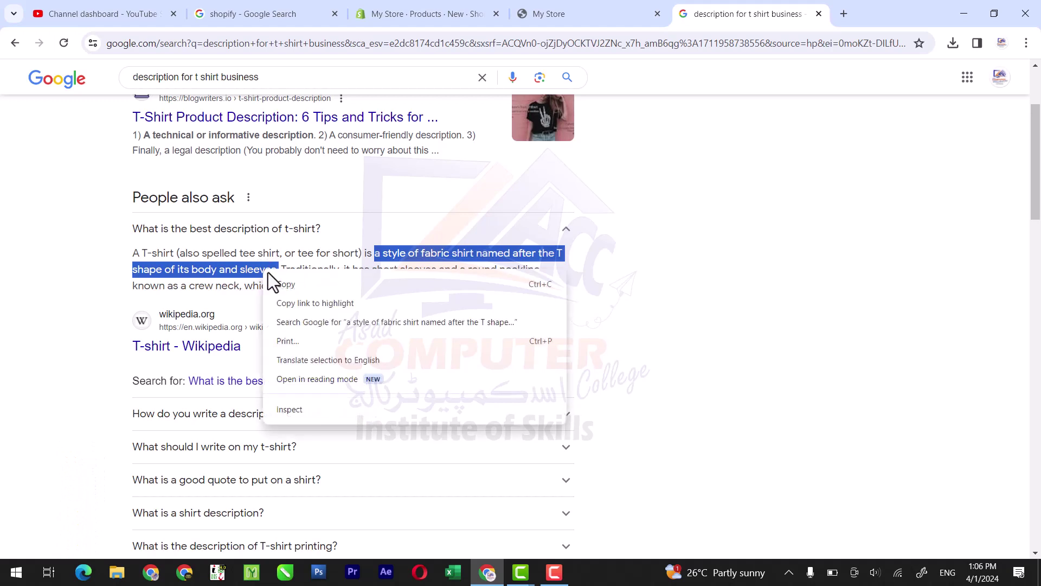
pyautogui.click(291, 288)
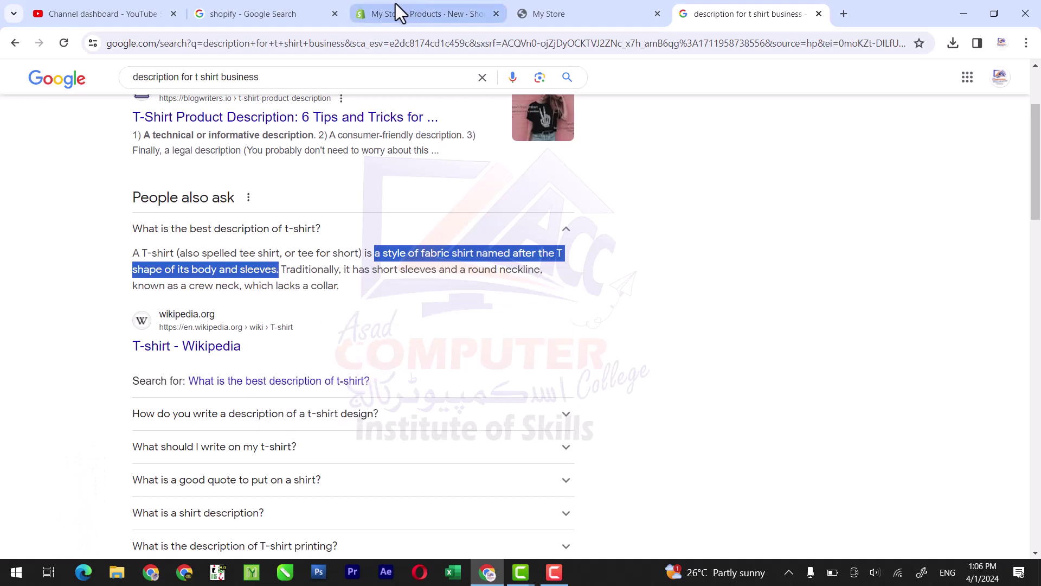
# Paste the copied text into the description of the new Shopify product and capitalize its first letter as "A".
pyautogui.click(397, 9)
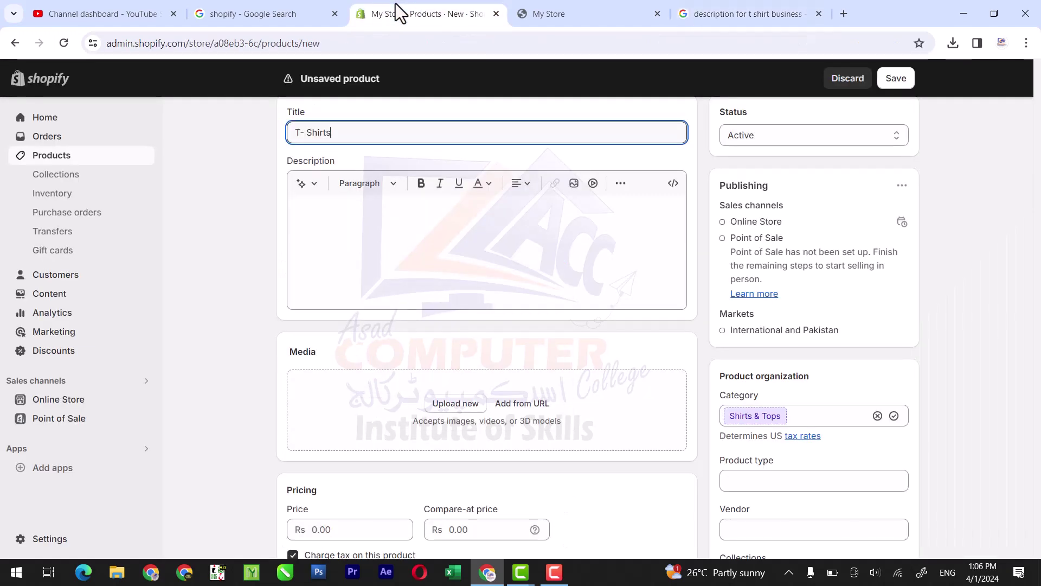
pyautogui.click(405, 210)
pyautogui.hotkey('ctrl', 'v')
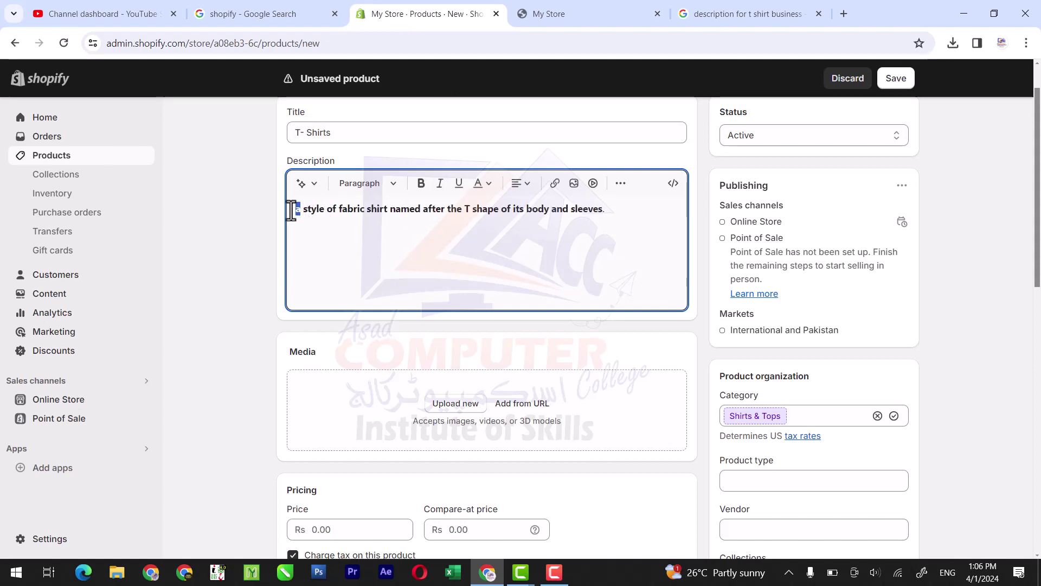
pyautogui.write('A')
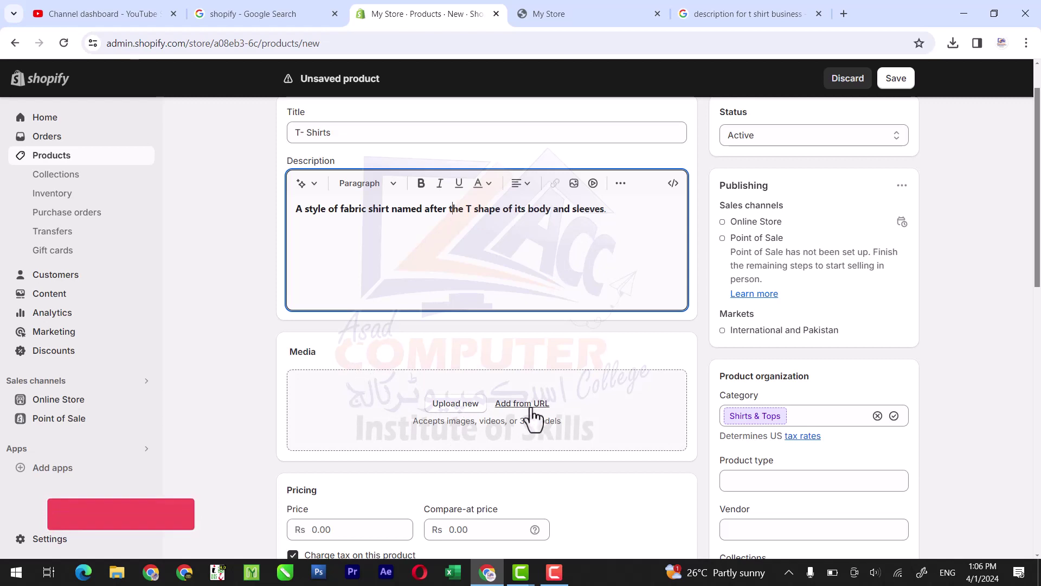
# Upload the image TSCO_5000_Essential_Heavy_Tee_black from the Downloads folder as the product's media.
pyautogui.scroll(-2, 1037, 223)
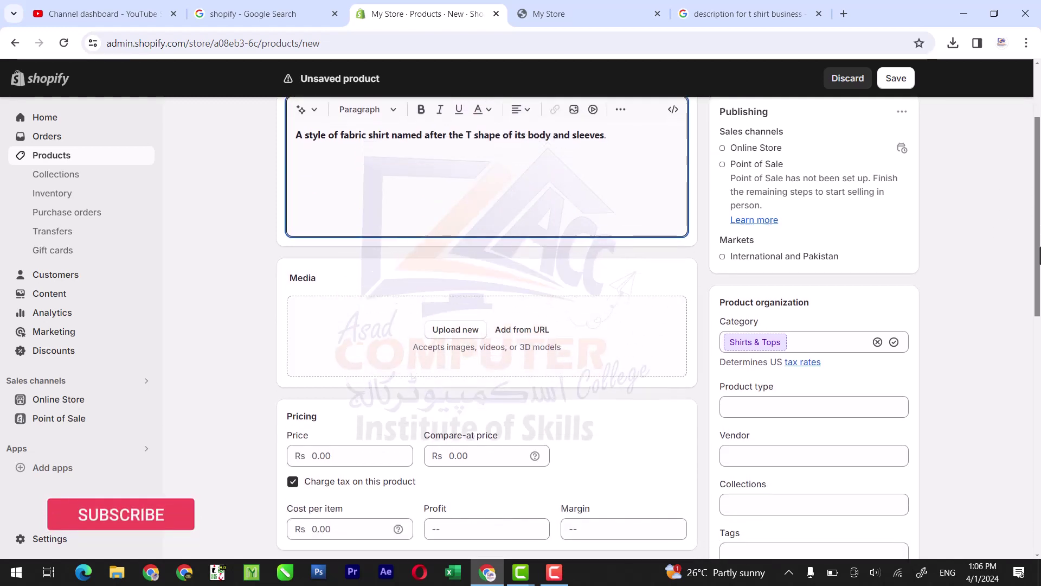
pyautogui.click(453, 319)
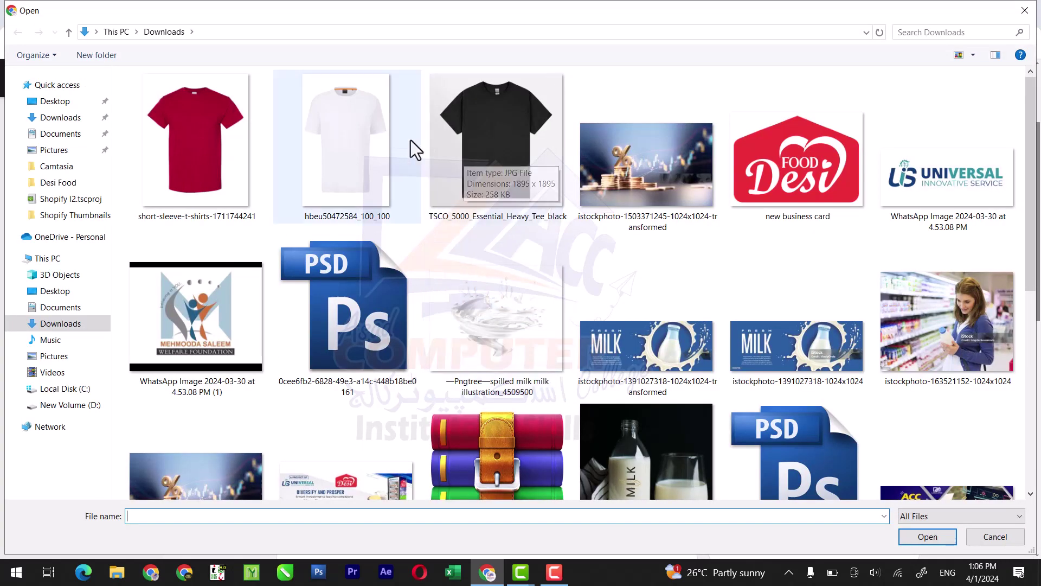
pyautogui.click(495, 152)
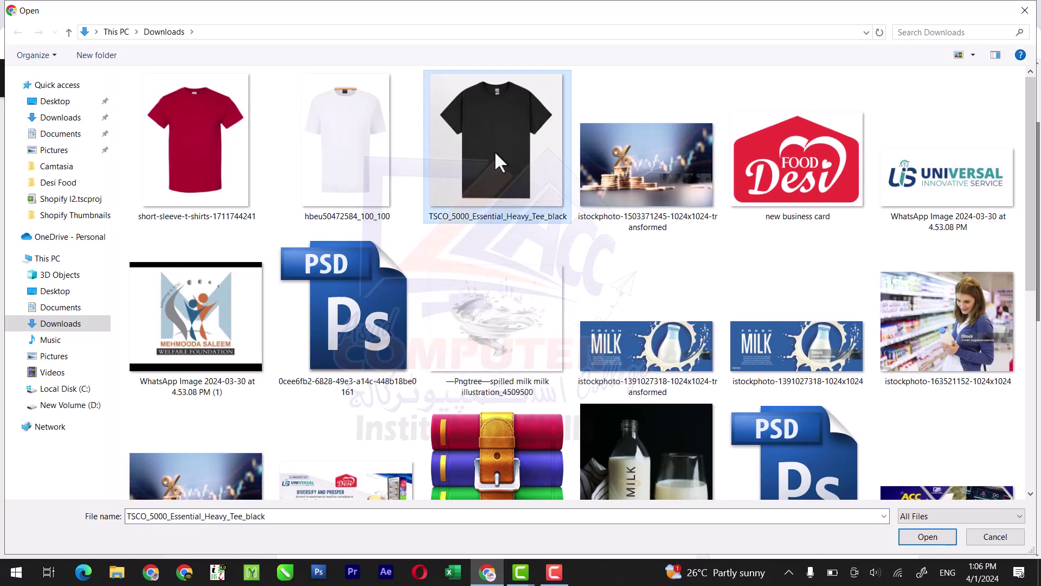
pyautogui.click(928, 537)
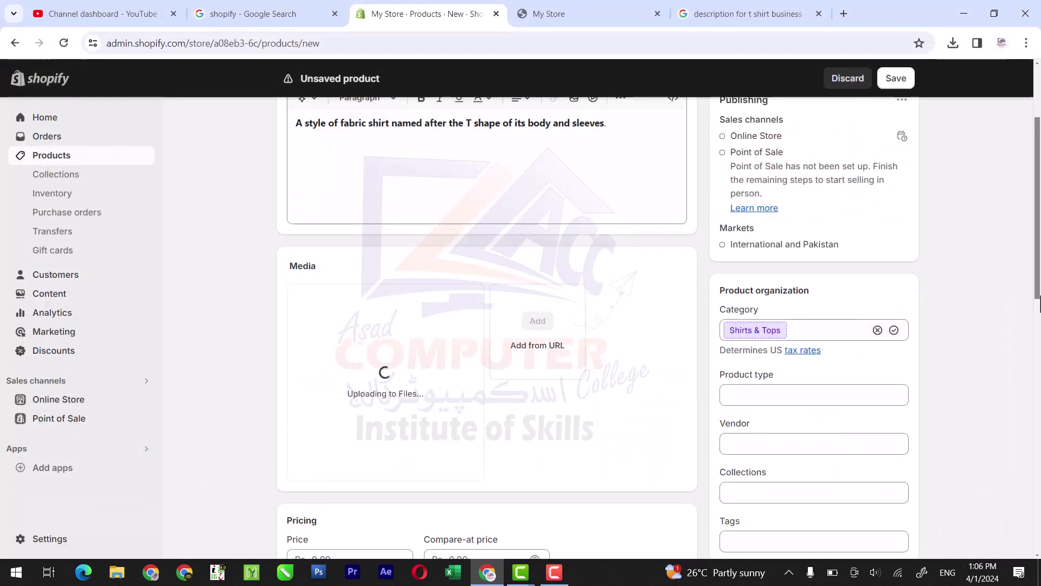
# Price the product at Rs 2,000 with a compare-at price of Rs 2,500 and no tax charged.
pyautogui.moveTo(1037, 286); pyautogui.dragTo(1037, 355)
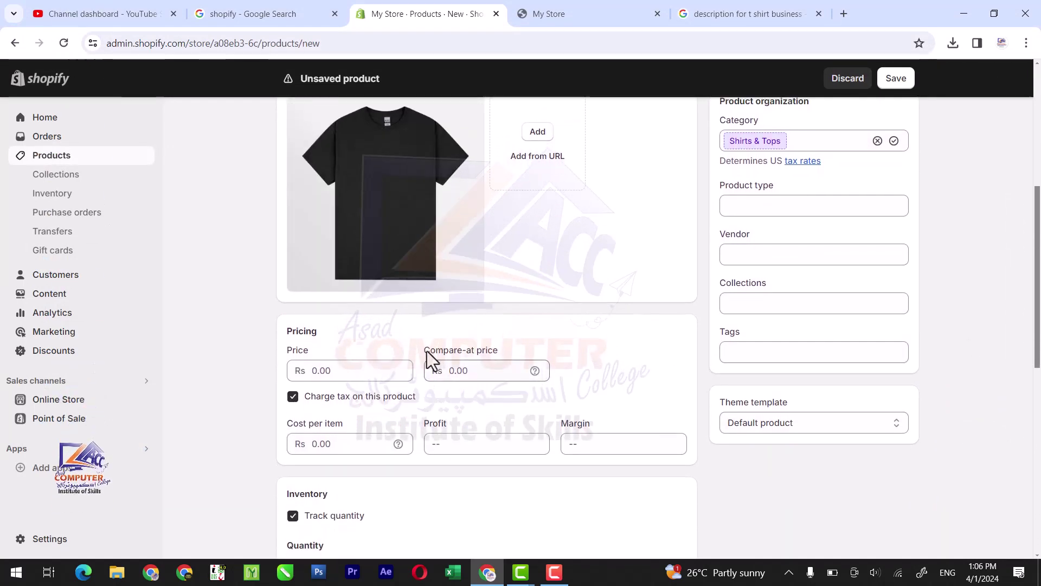
pyautogui.click(334, 371)
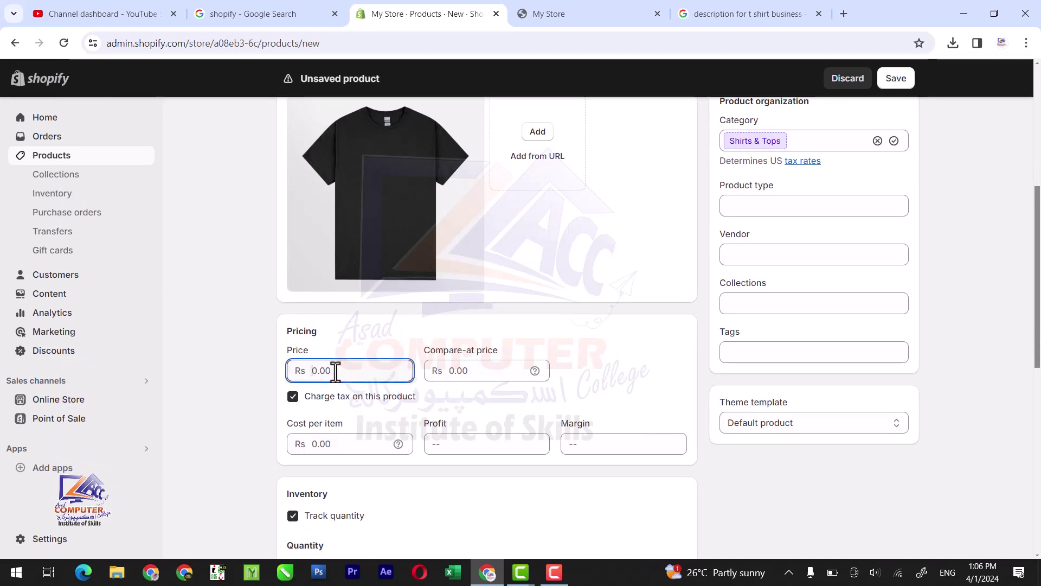
pyautogui.write('2000')
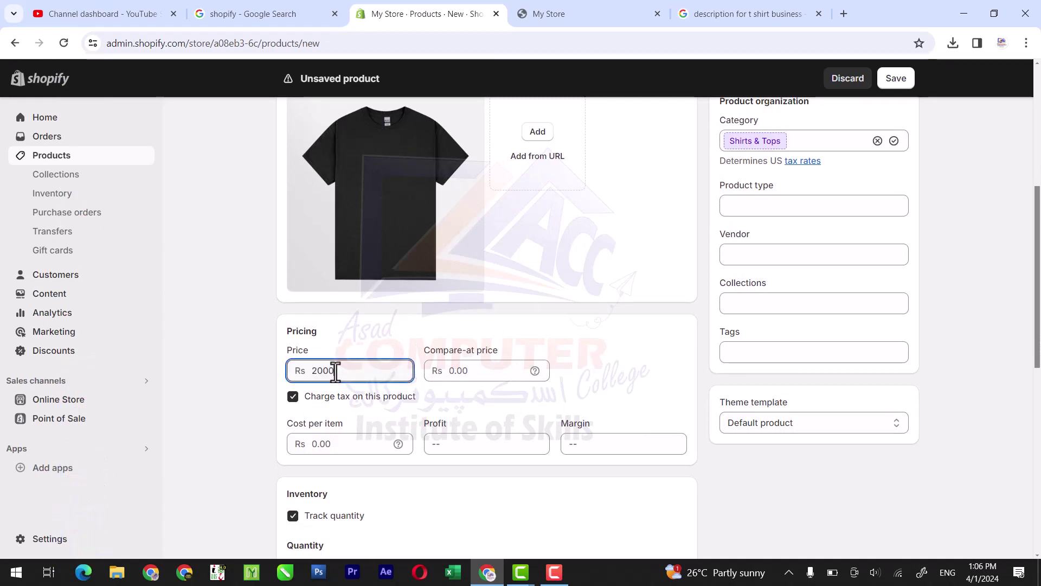
pyautogui.click(466, 372)
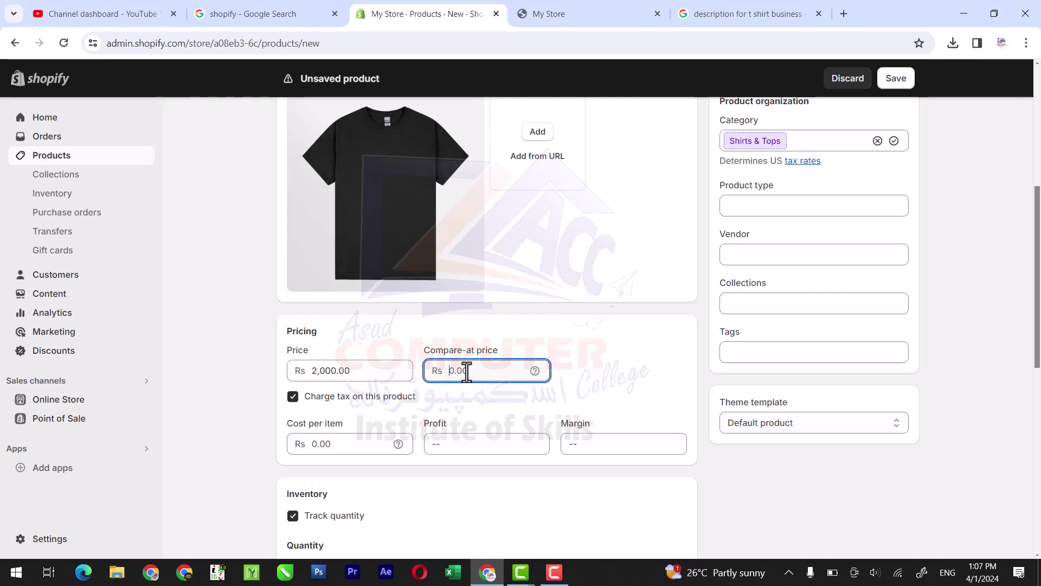
pyautogui.click(215, 361)
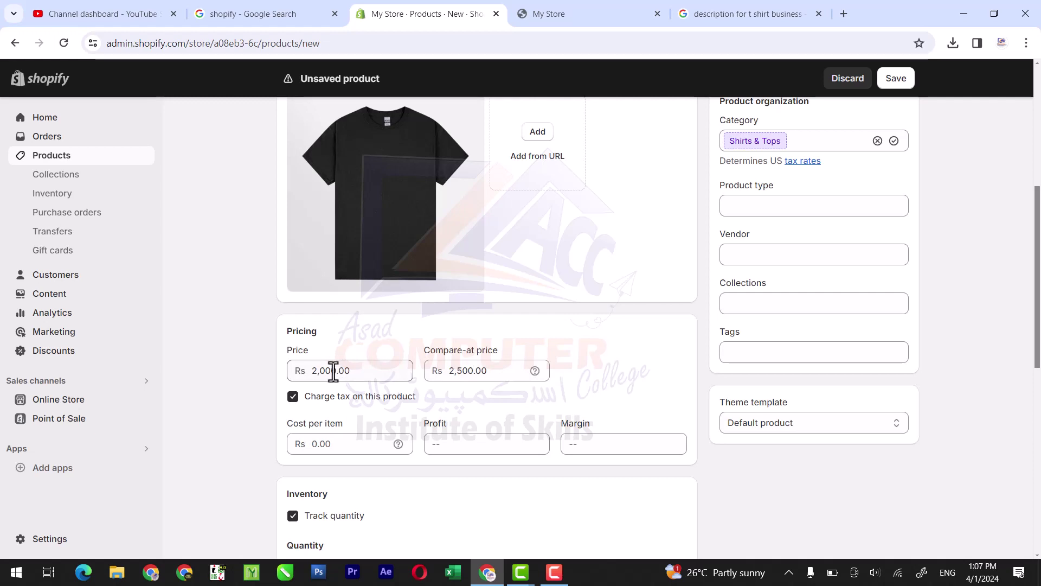
pyautogui.click(293, 398)
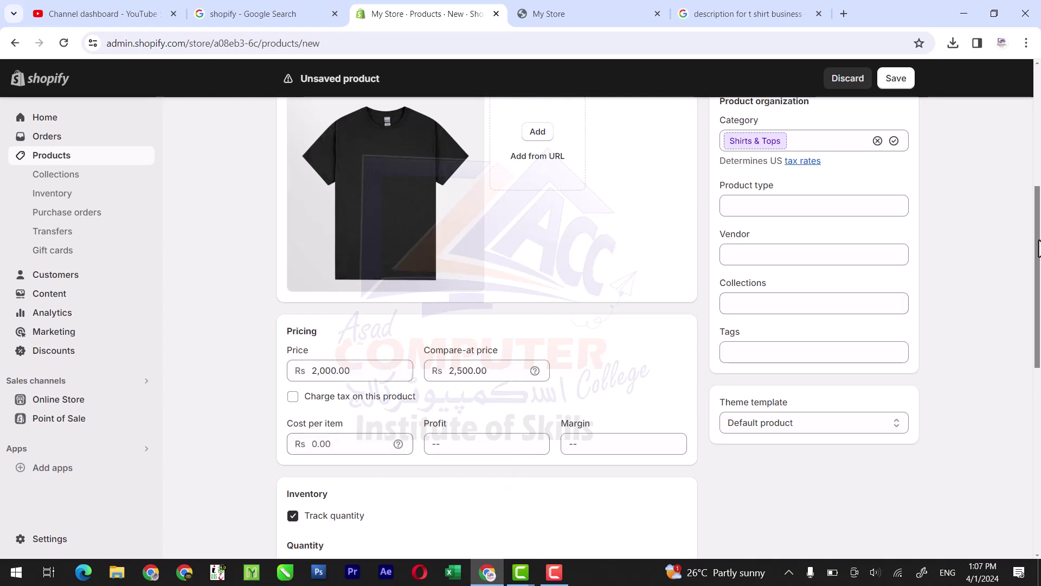
# Leave the cost per item blank and turn off quantity tracking in the product's inventory settings.
pyautogui.moveTo(1039, 249); pyautogui.dragTo(1039, 289)
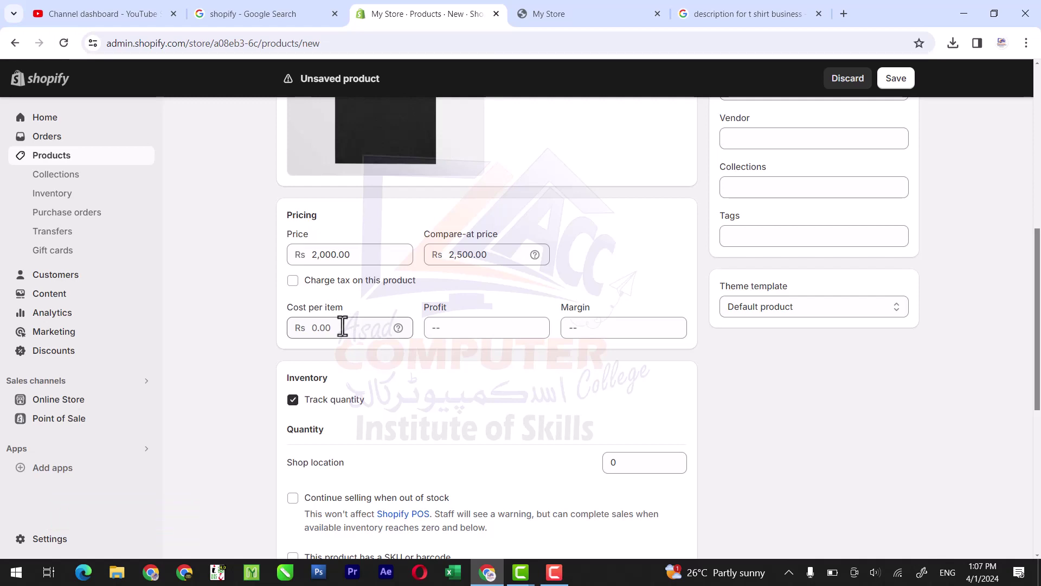
pyautogui.click(325, 328)
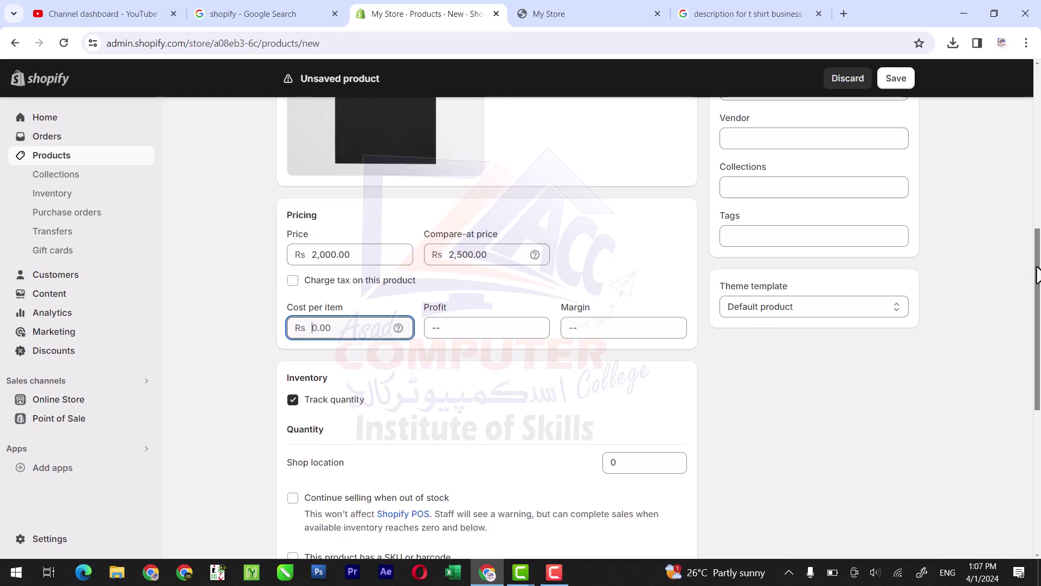
pyautogui.moveTo(1037, 274); pyautogui.dragTo(1039, 336)
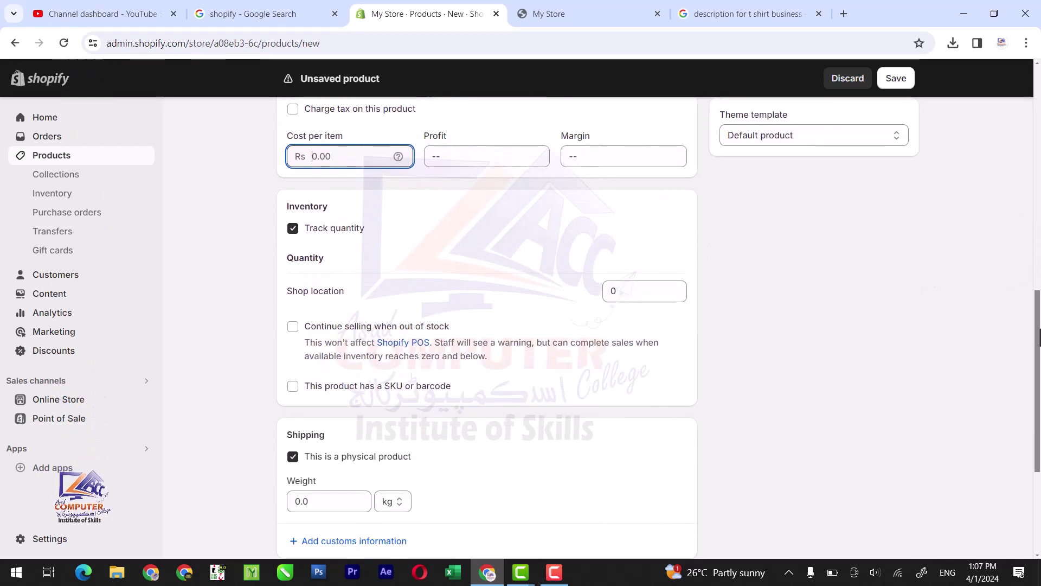
pyautogui.click(293, 234)
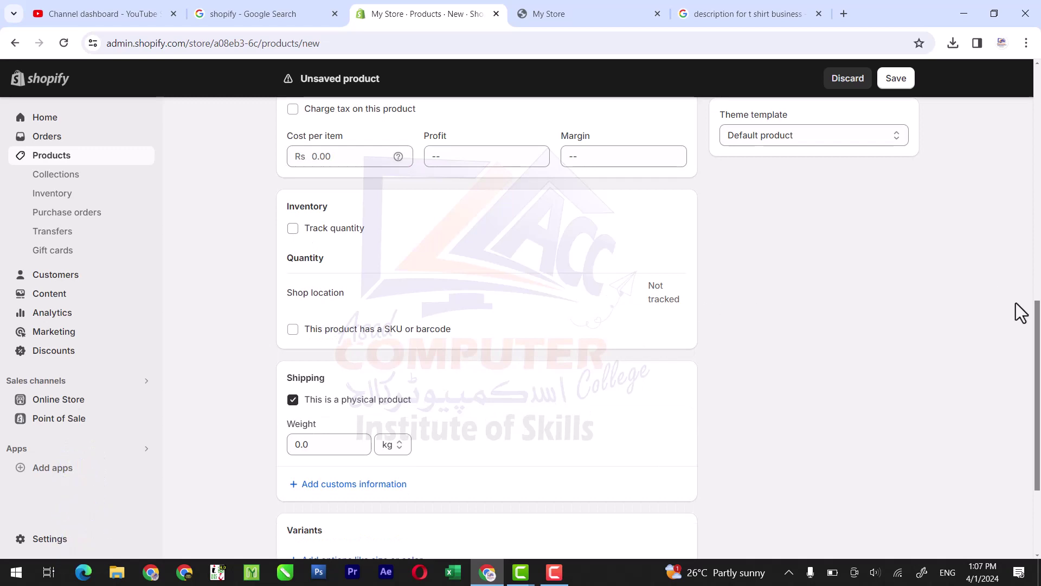
# Set the product's shipping weight to 0.5 kg and save the product.
pyautogui.moveTo(1037, 317); pyautogui.dragTo(1038, 381)
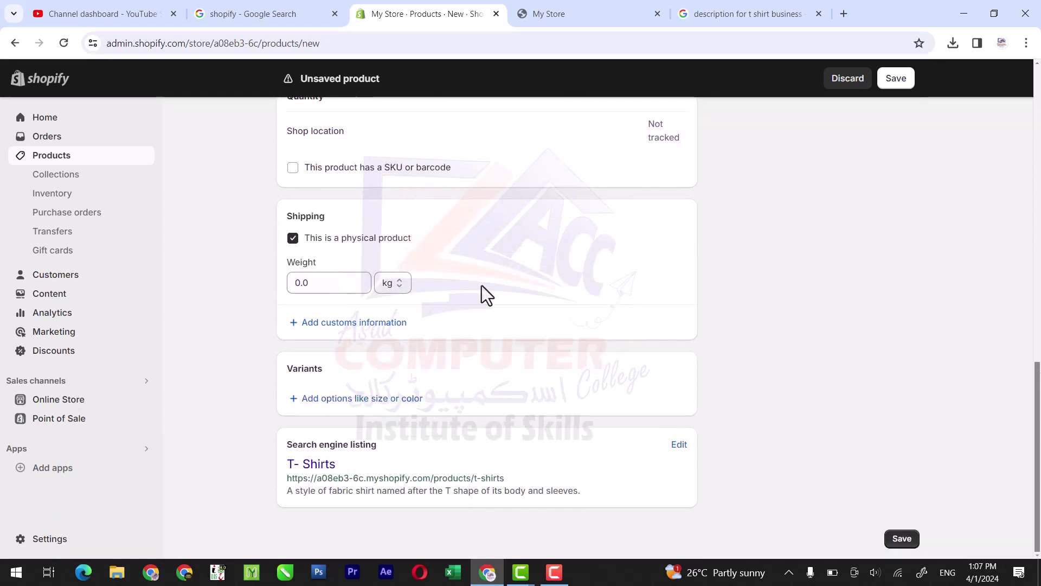
pyautogui.moveTo(323, 282); pyautogui.dragTo(290, 285)
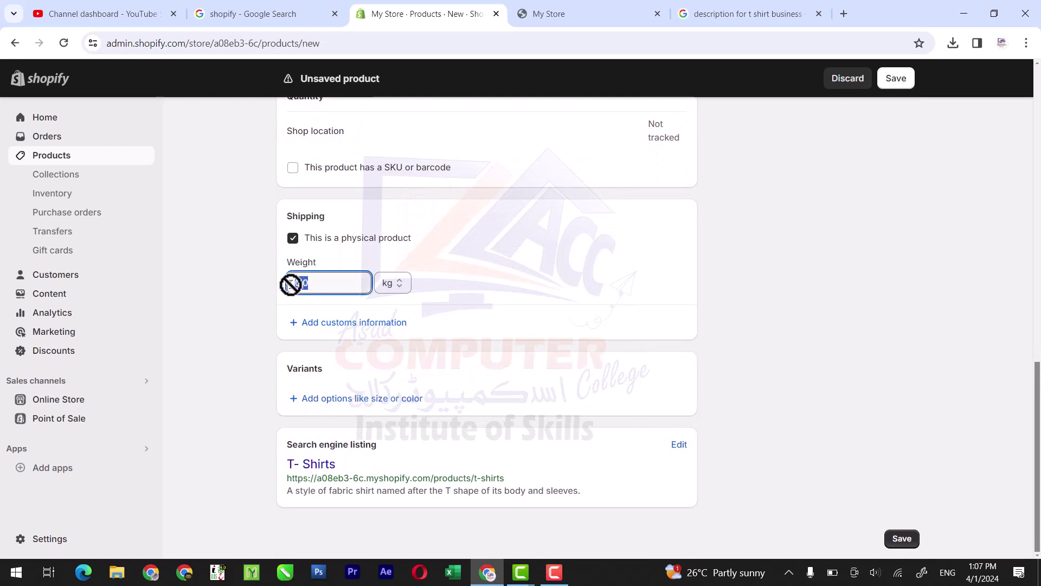
pyautogui.write('5')
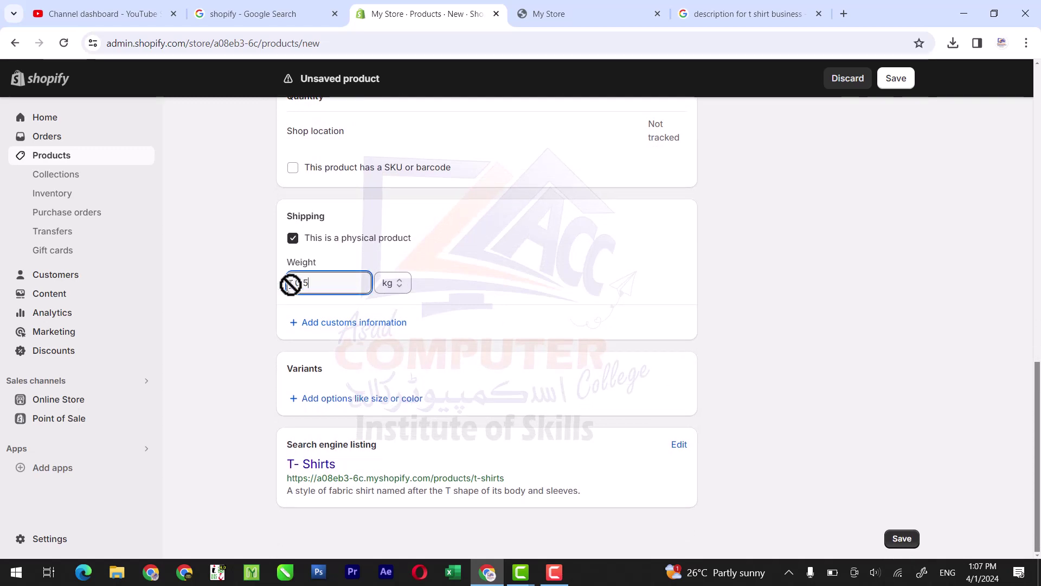
pyautogui.click(260, 285)
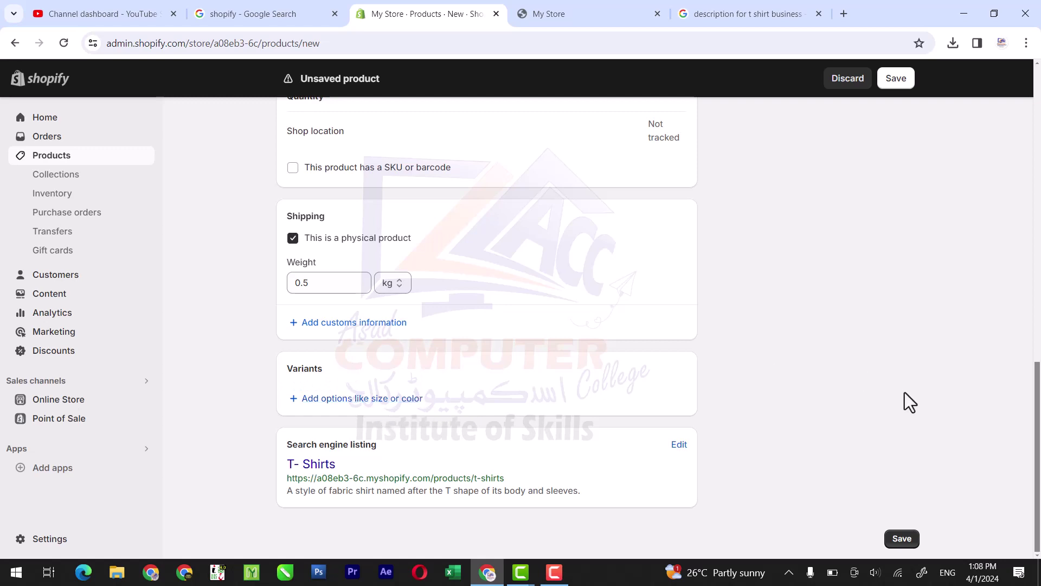
pyautogui.moveTo(1038, 406); pyautogui.dragTo(1037, 132)
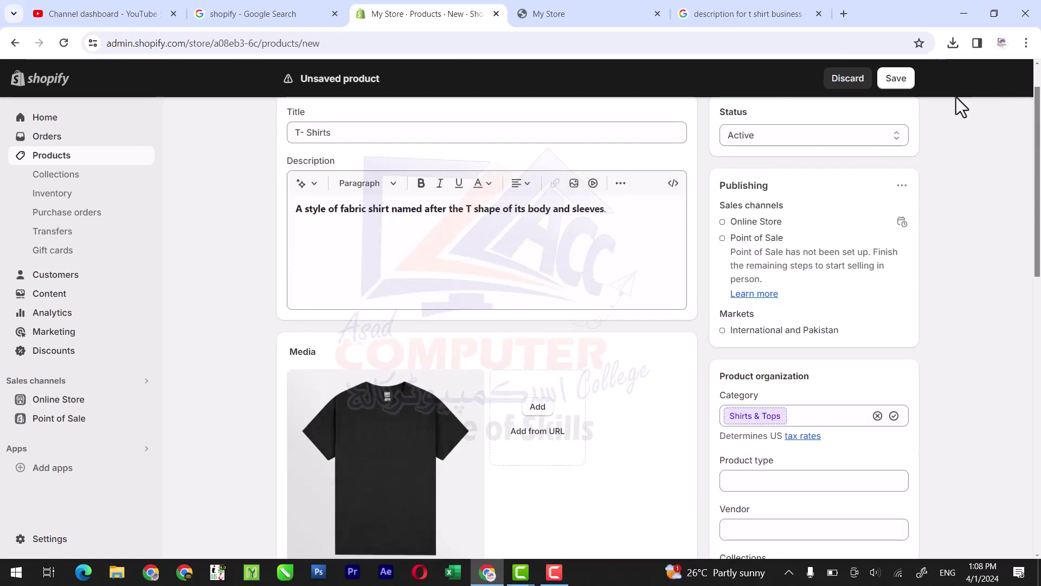
pyautogui.click(898, 84)
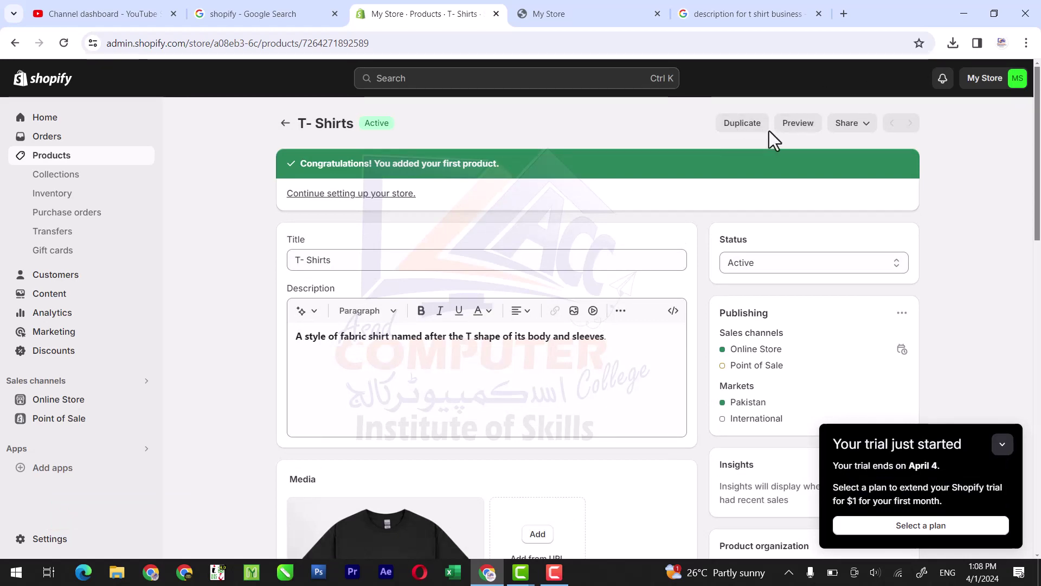
# Preview the T-shirt's store page and try raising and lowering its order quantity.
pyautogui.click(801, 129)
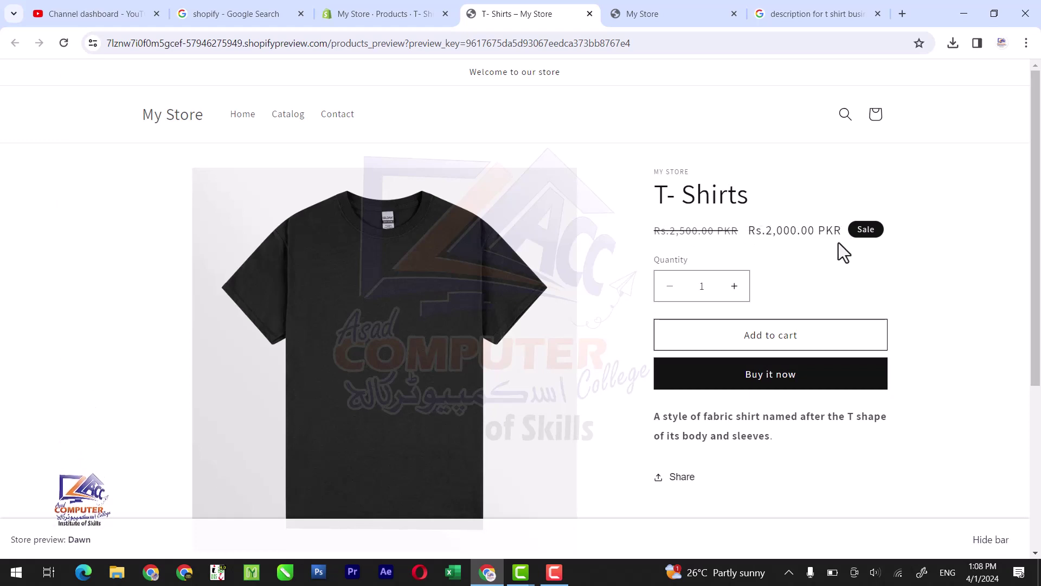
pyautogui.click(734, 288)
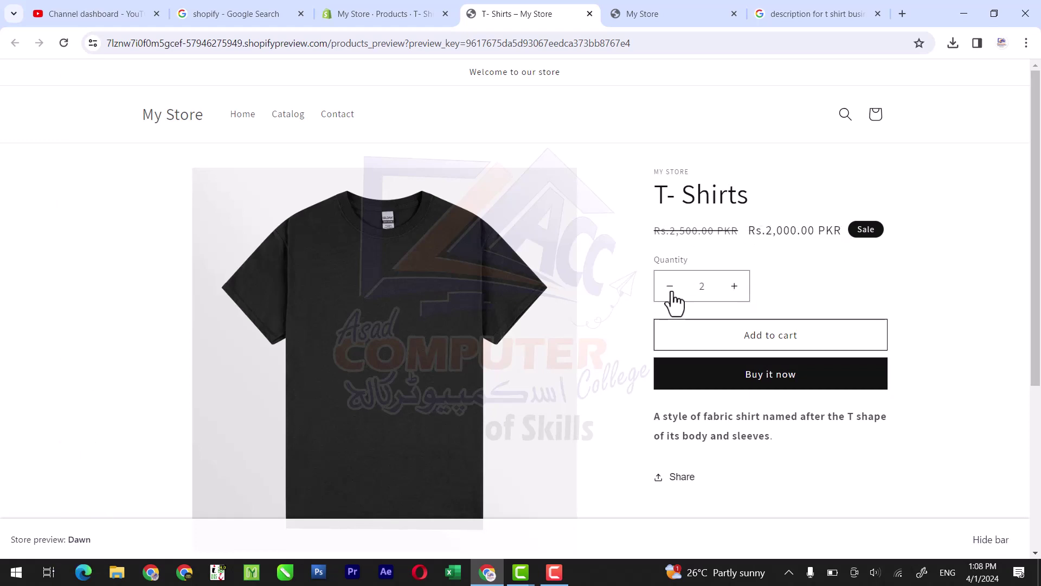
pyautogui.click(670, 293)
# Return to the product's admin page and add a variant option named Color.
pyautogui.click(392, 11)
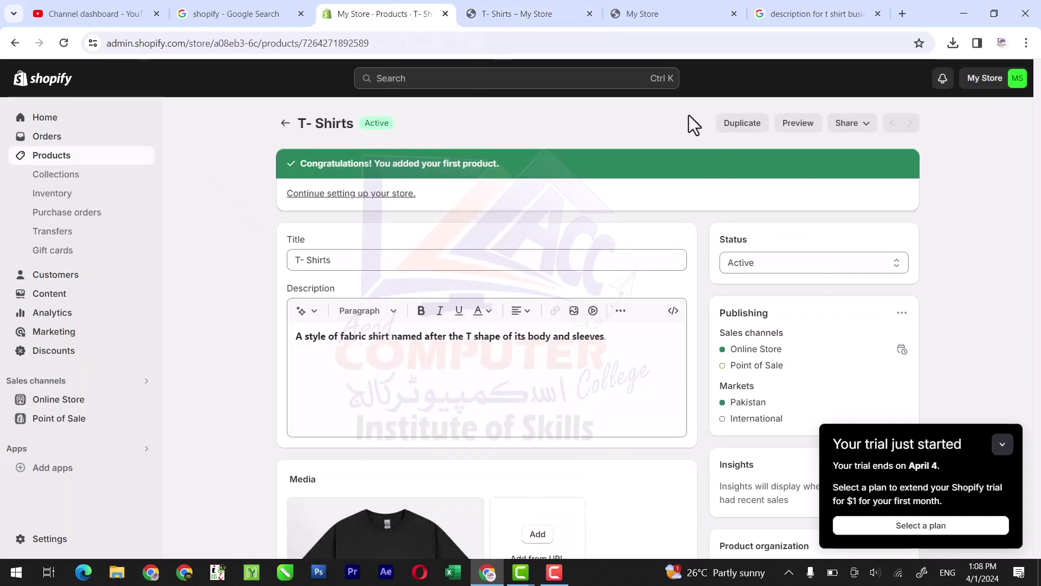
pyautogui.moveTo(1037, 160); pyautogui.dragTo(1039, 478)
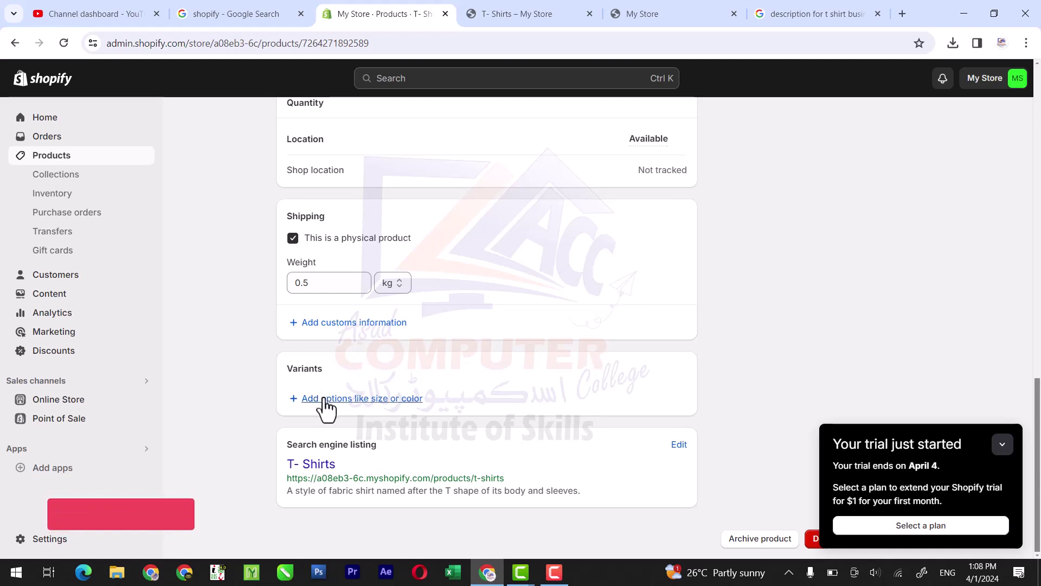
pyautogui.click(361, 400)
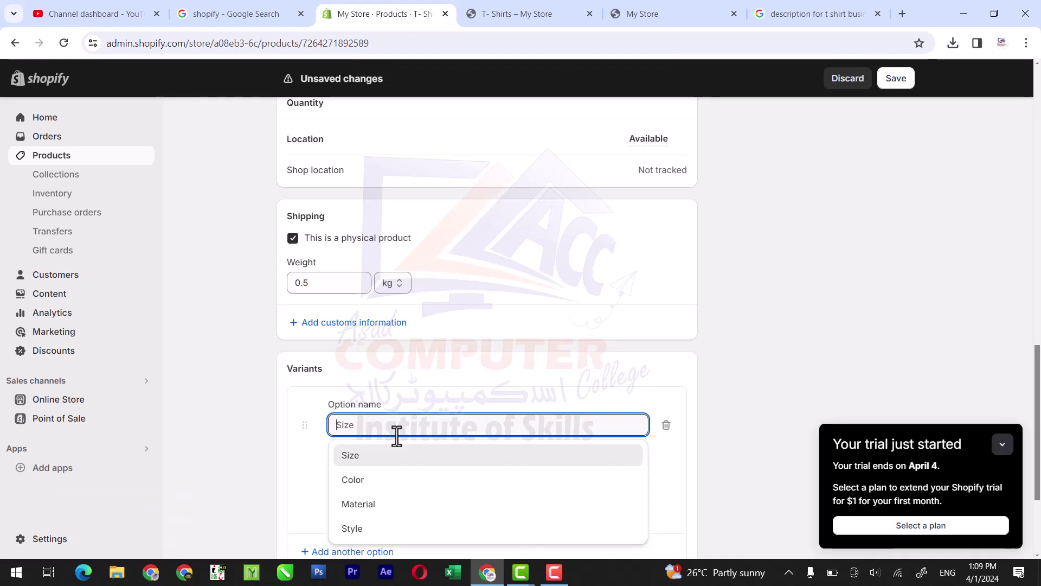
pyautogui.click(356, 483)
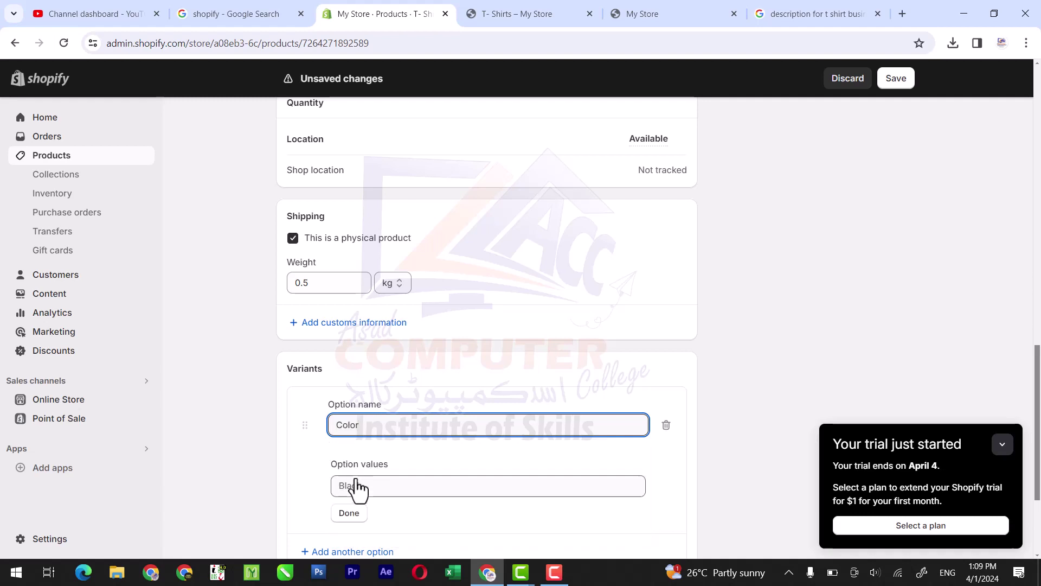
# Enter Black as the first value of the Color option and finish editing the option.
pyautogui.click(383, 487)
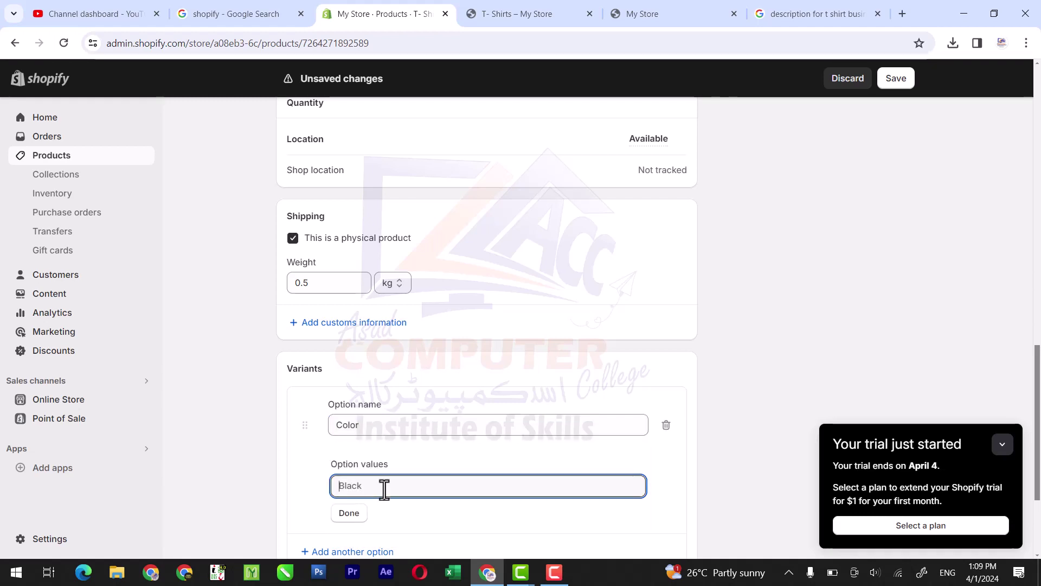
pyautogui.write('Balck')
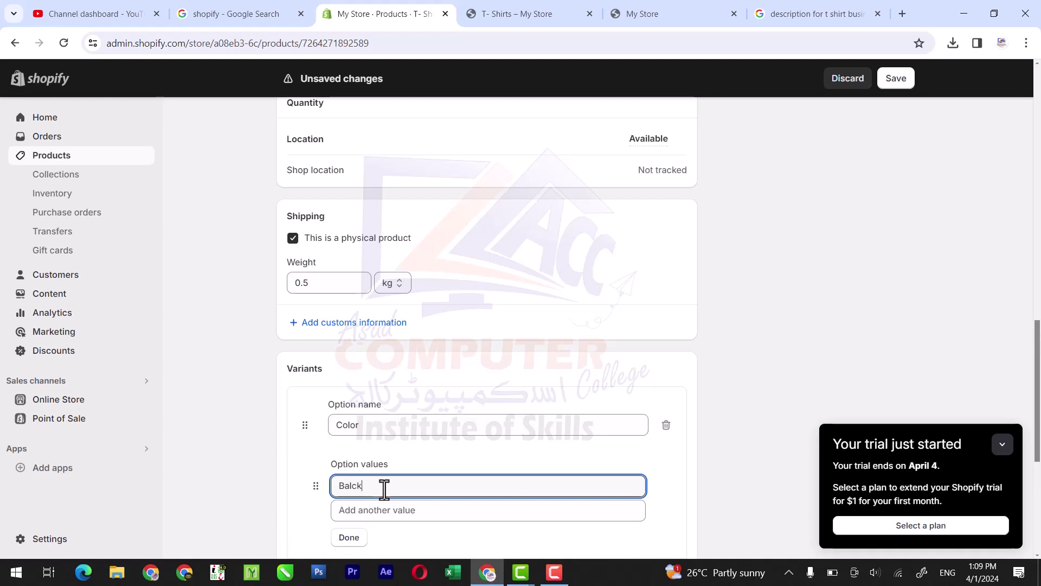
pyautogui.write('lac')
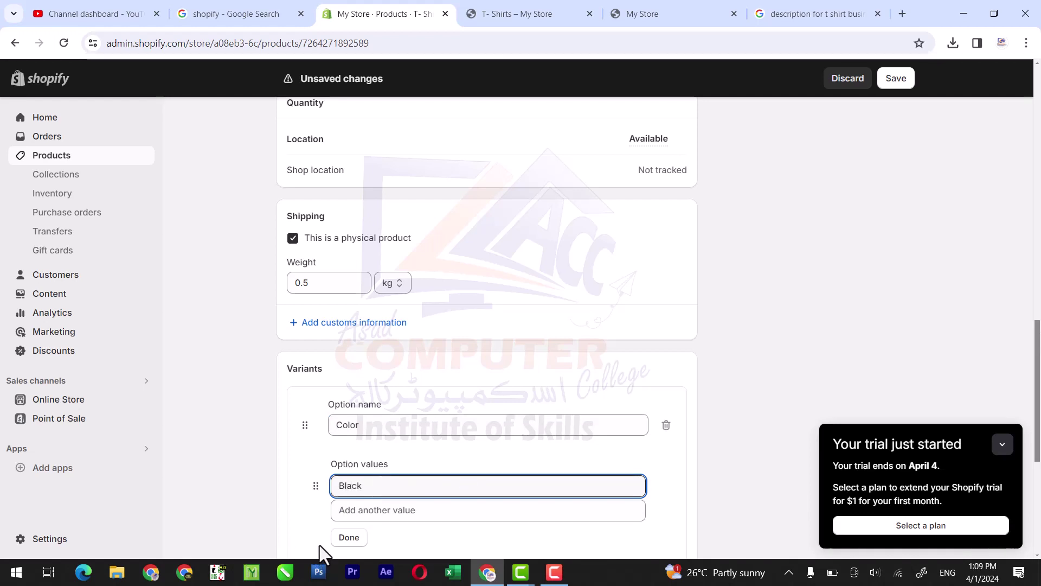
pyautogui.click(348, 540)
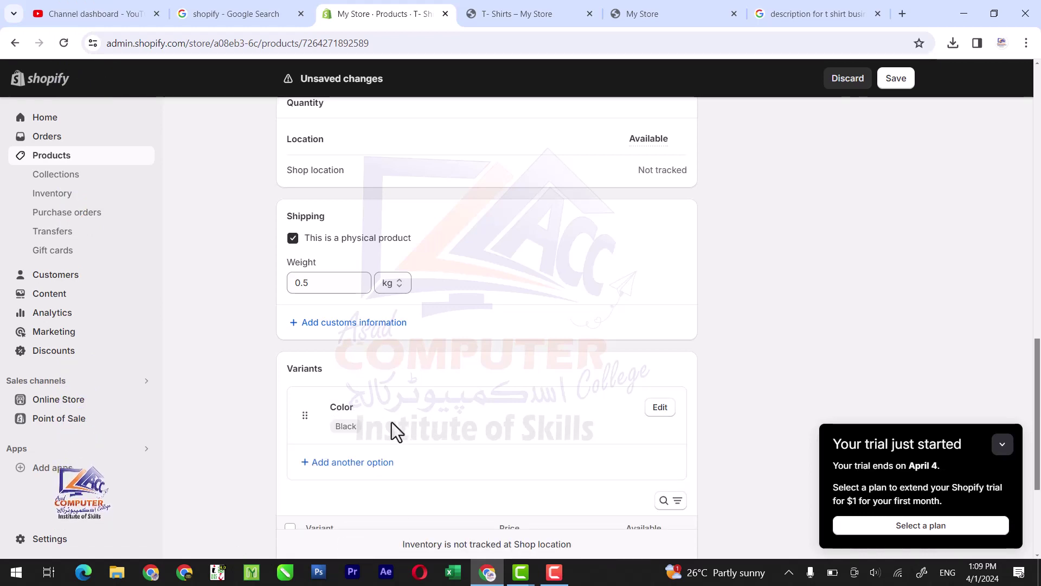
pyautogui.click(354, 465)
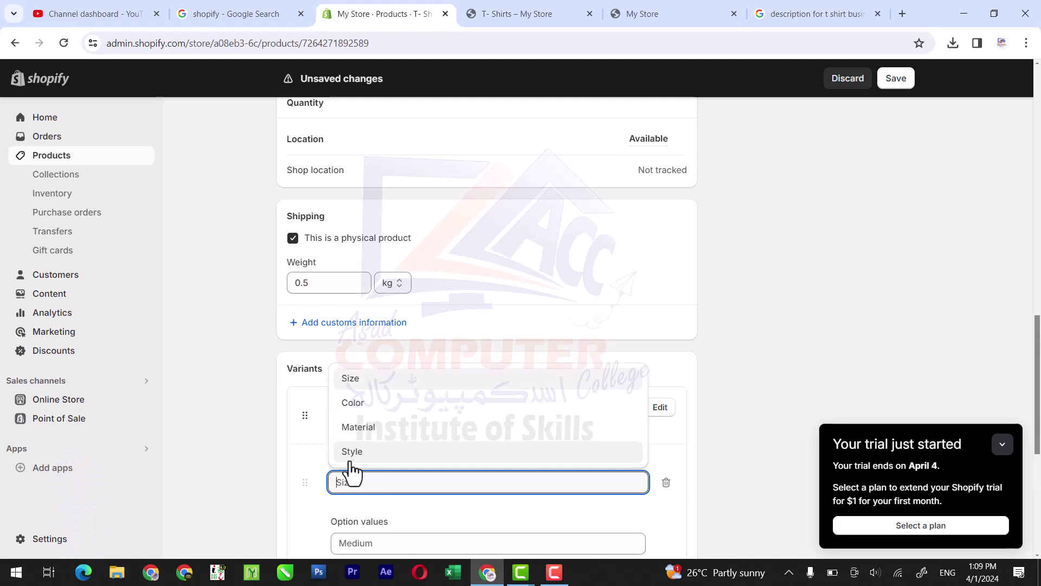
pyautogui.click(382, 411)
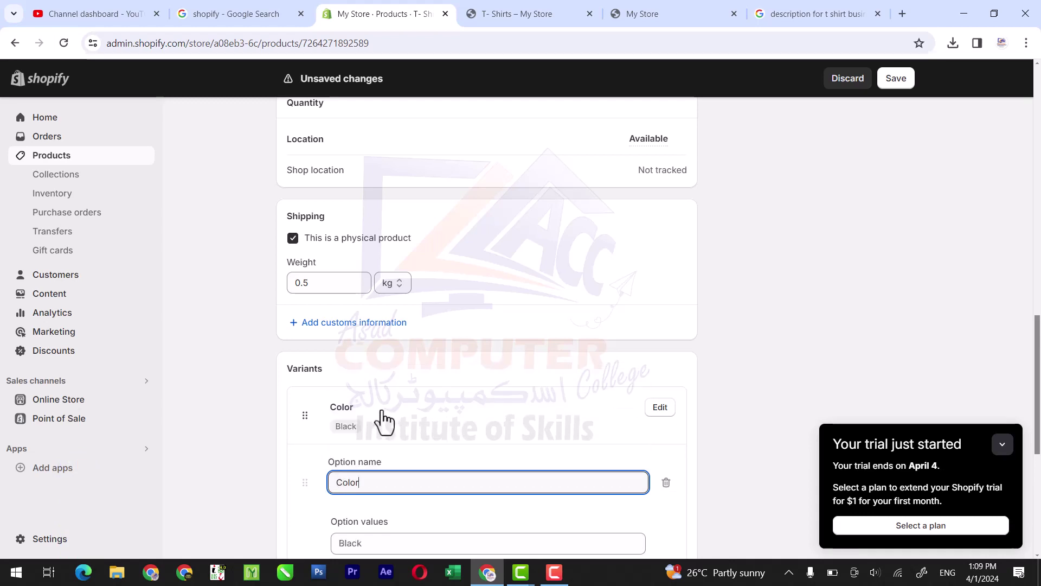
pyautogui.click(666, 483)
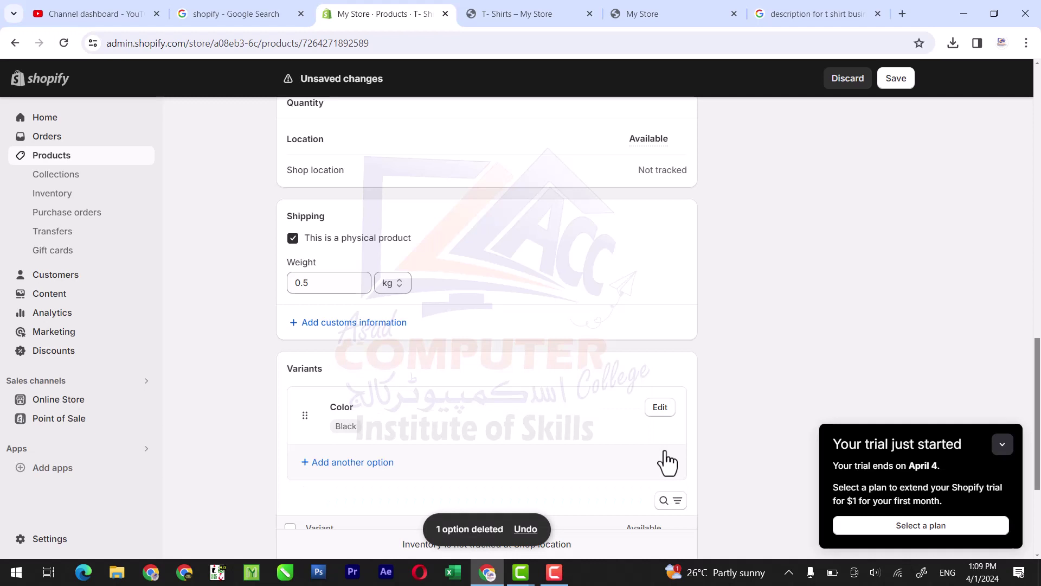
# Reopen the Color option for editing and add White as its second value.
pyautogui.click(659, 413)
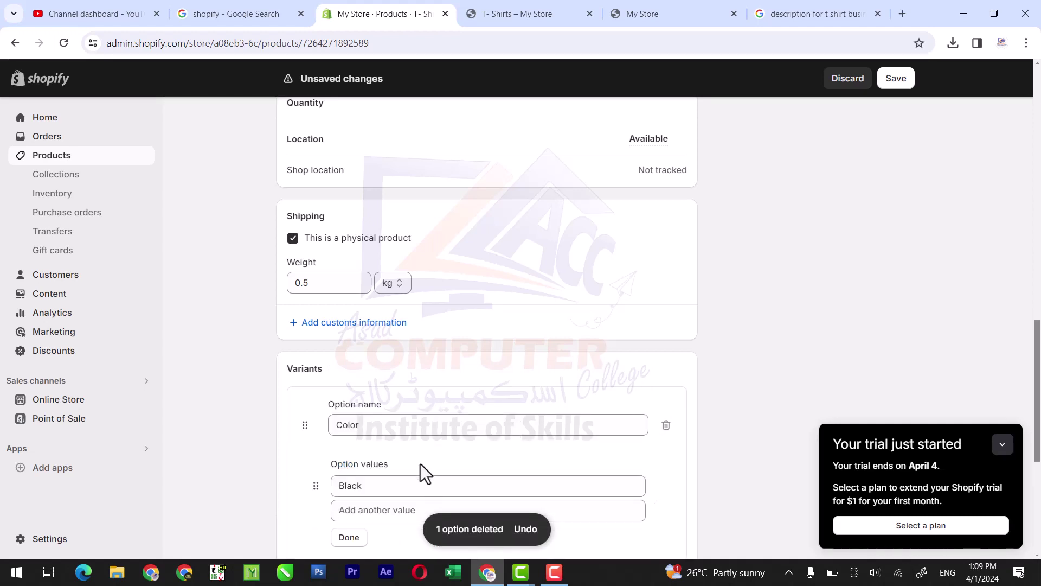
pyautogui.click(370, 510)
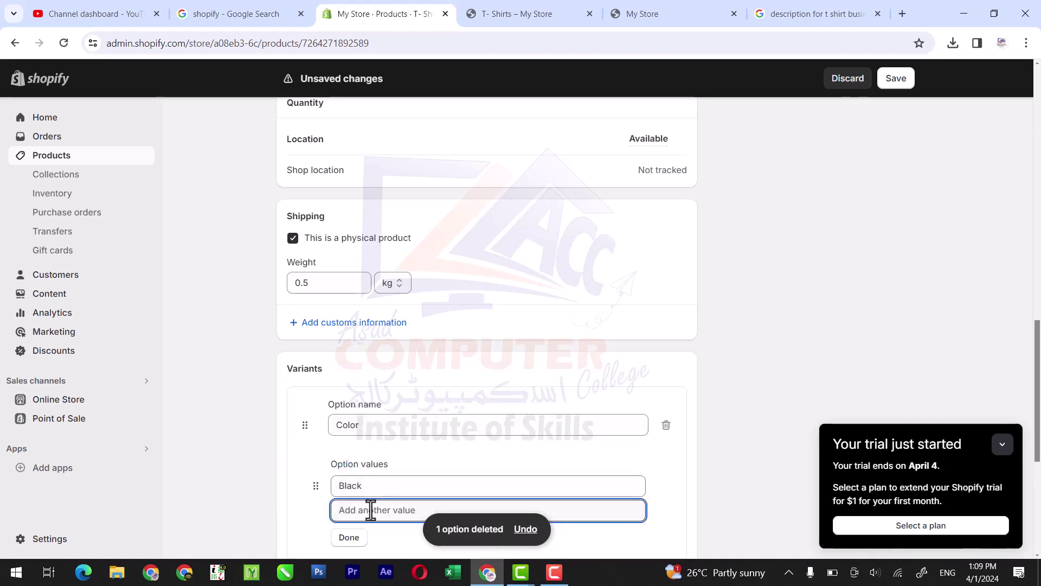
pyautogui.moveTo(1040, 371); pyautogui.dragTo(1040, 432)
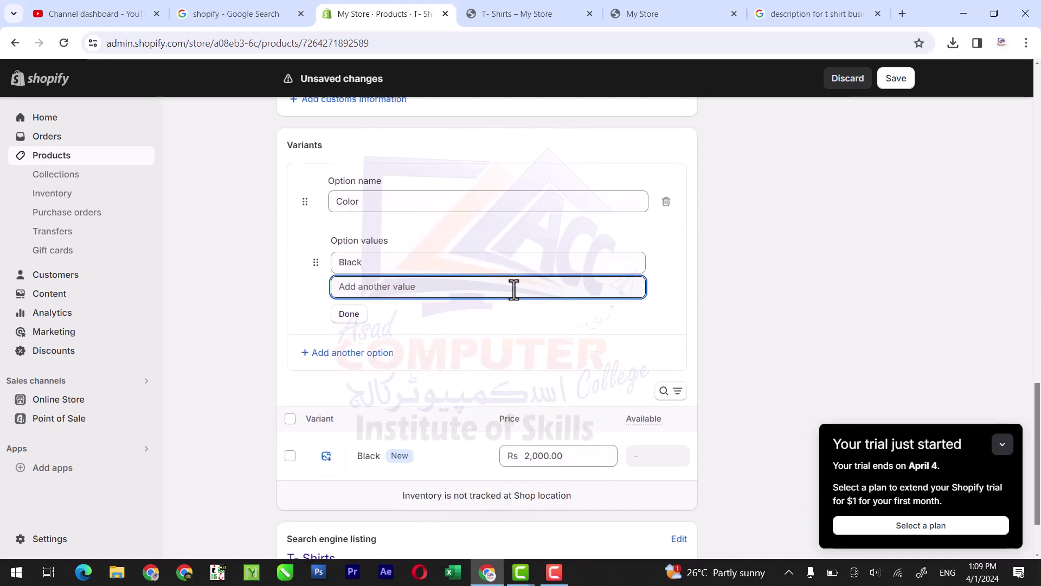
pyautogui.write('whit')
pyautogui.press('BackSpace')
pyautogui.press('BackSpace')
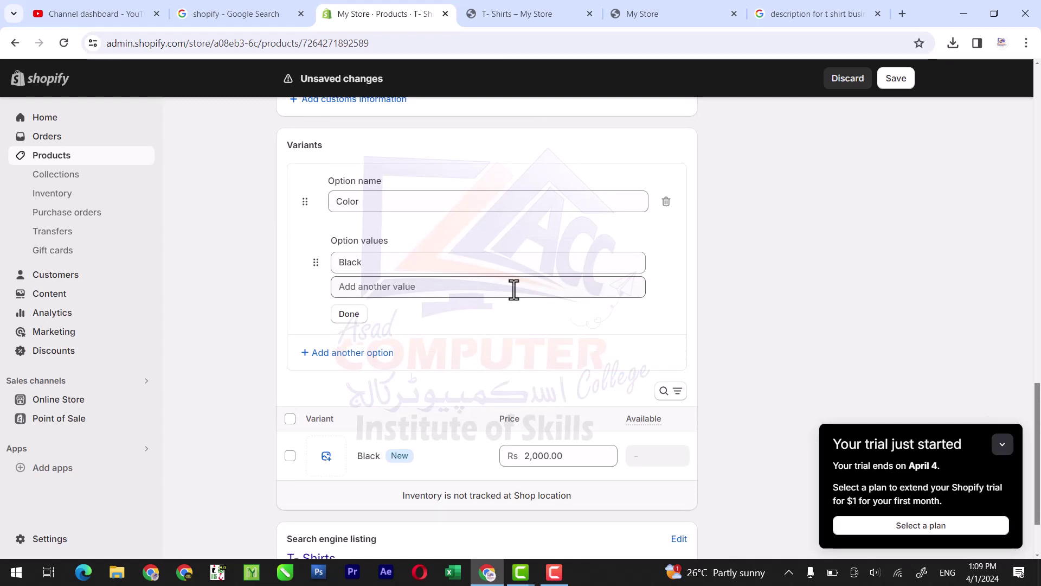
pyautogui.click(513, 290)
pyautogui.write('Whi')
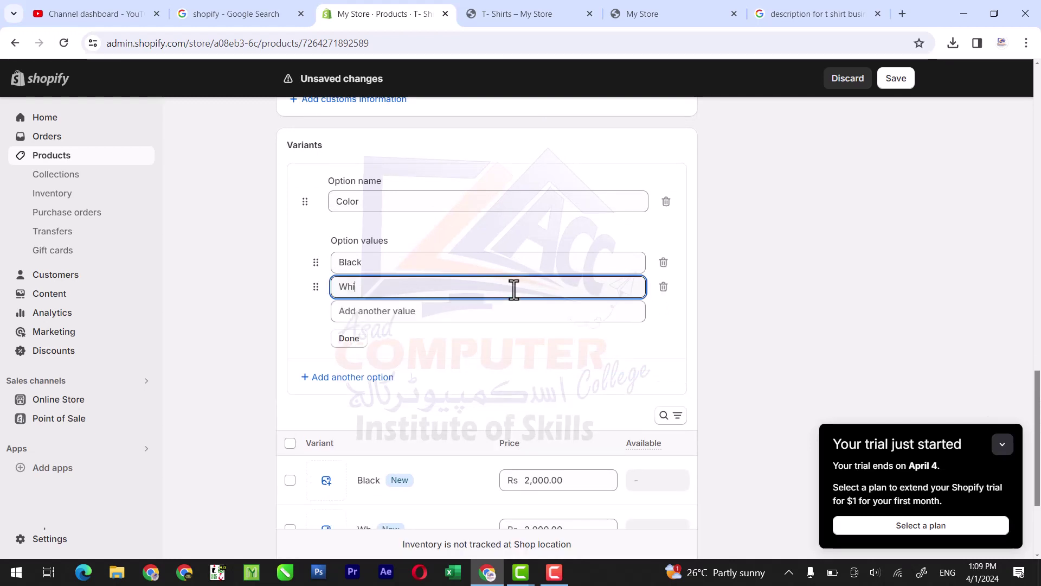
pyautogui.write('te')
# Add Red as the third Color value, finish the option and save the product.
pyautogui.click(489, 314)
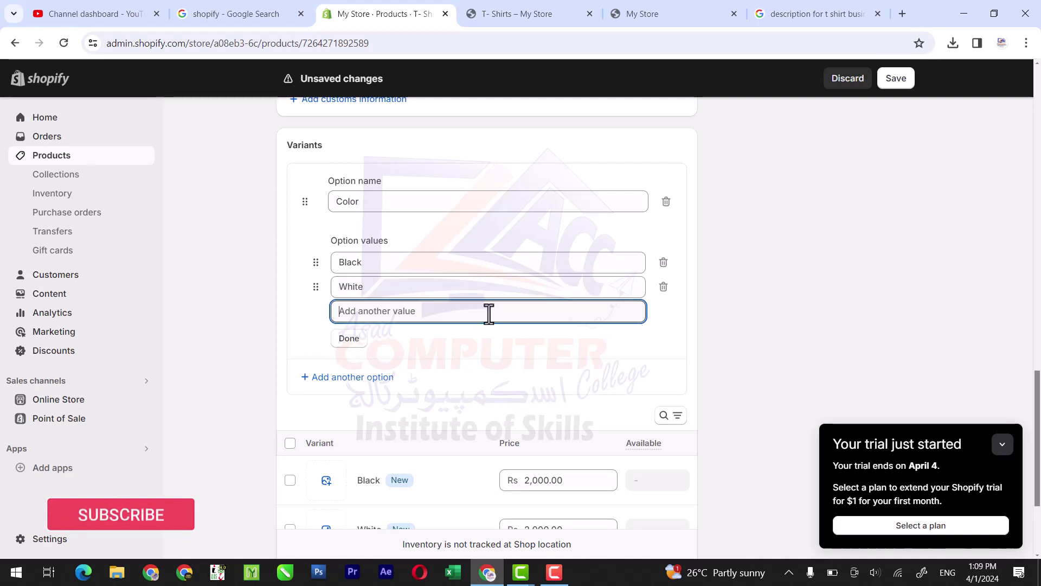
pyautogui.write('Red')
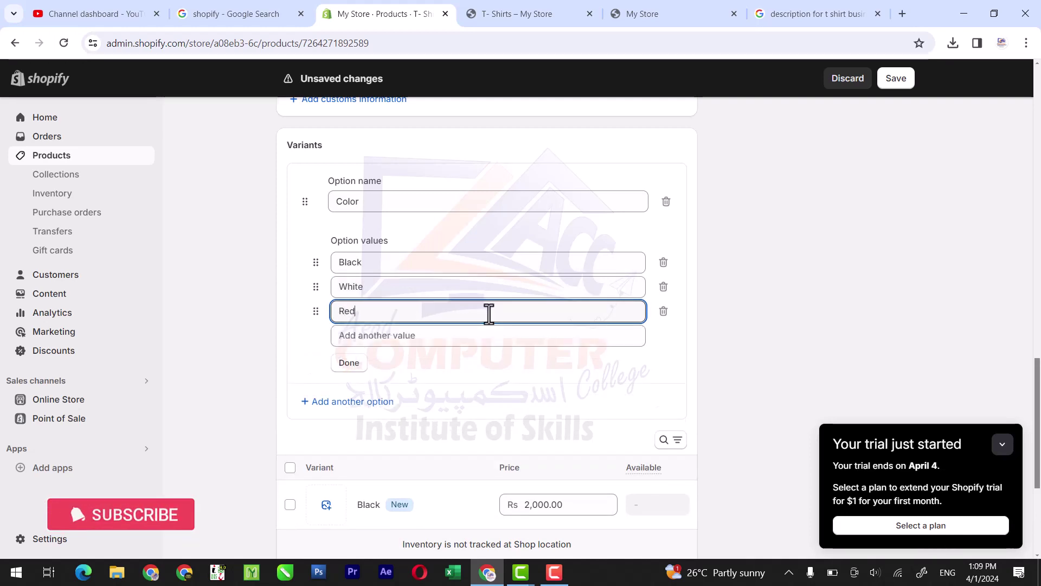
pyautogui.click(352, 365)
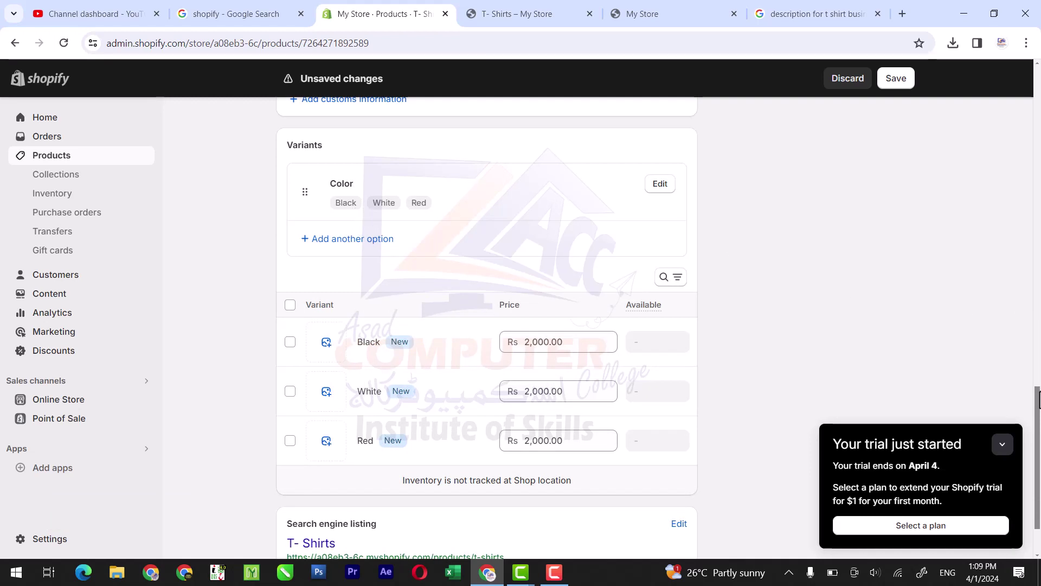
pyautogui.scroll(-1, 1039, 400)
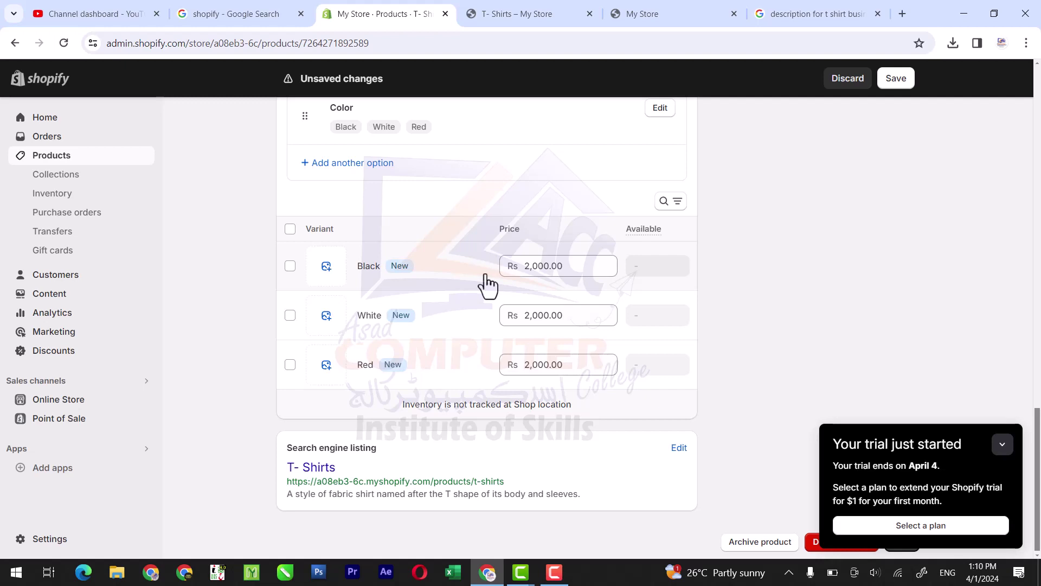
pyautogui.click(896, 79)
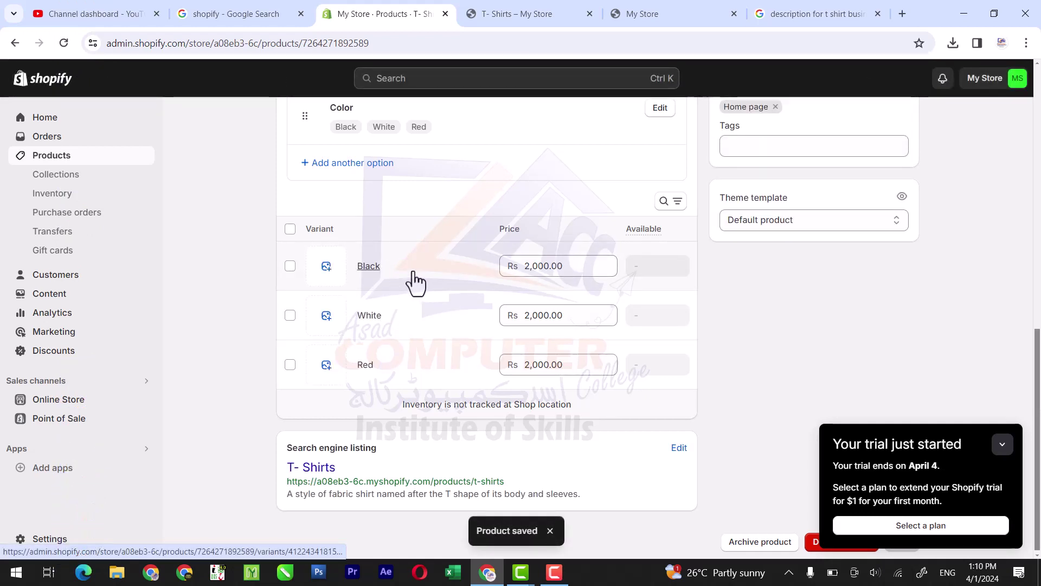
# Open the Black variant and assign the existing black T-shirt picture as its variant image.
pyautogui.click(415, 283)
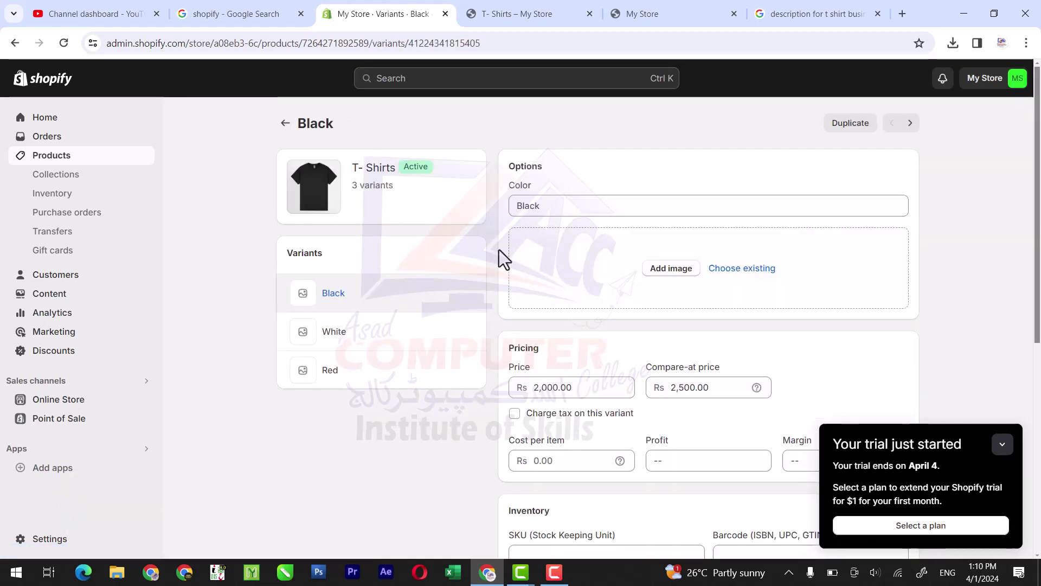
pyautogui.click(673, 270)
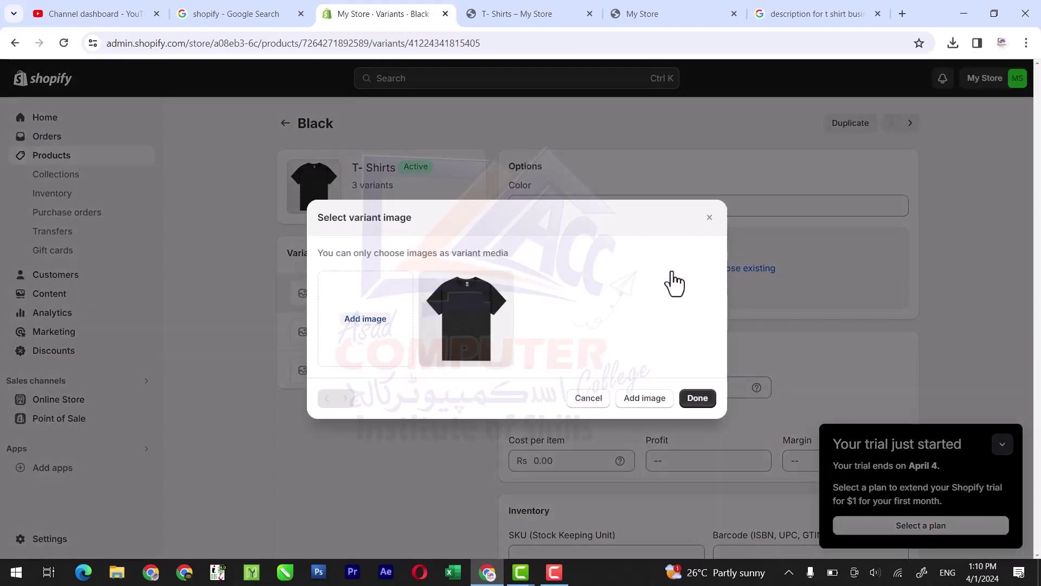
pyautogui.click(474, 303)
pyautogui.click(472, 302)
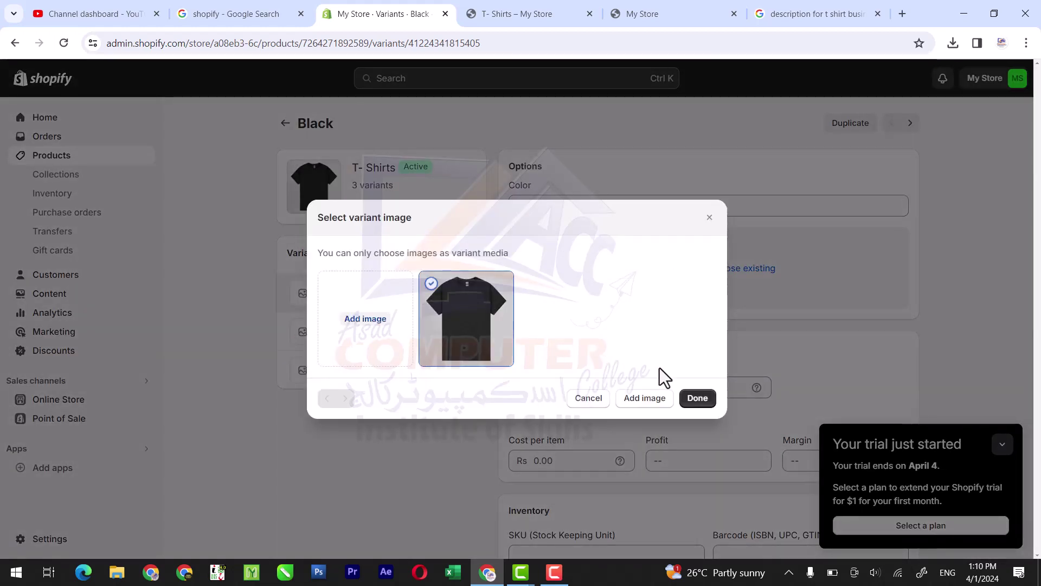
pyautogui.click(696, 400)
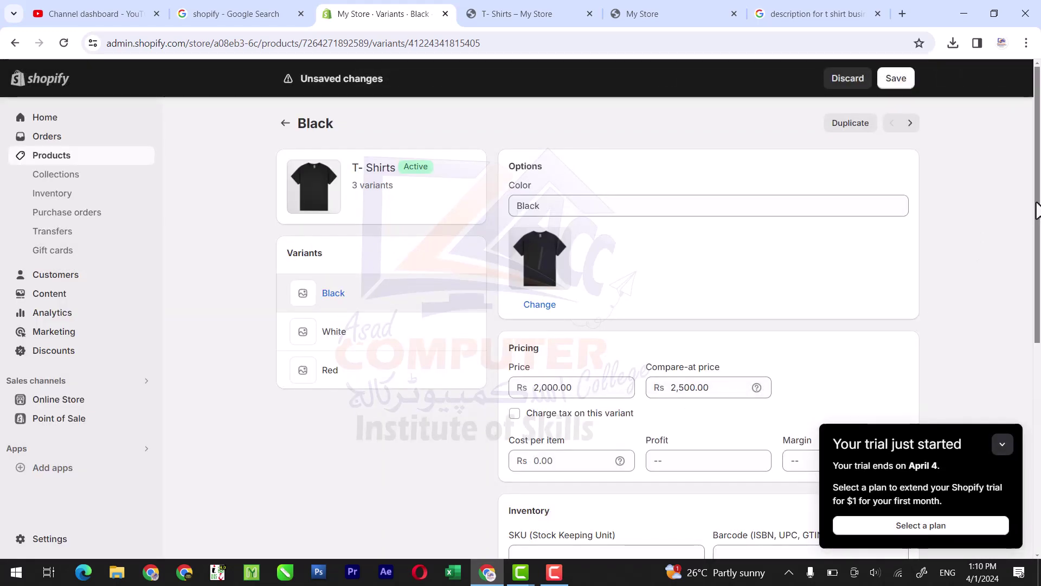
# Look over the Black variant's pricing, inventory and shipping settings, trying quantity tracking and turning it off again.
pyautogui.moveTo(1040, 201); pyautogui.dragTo(1040, 289)
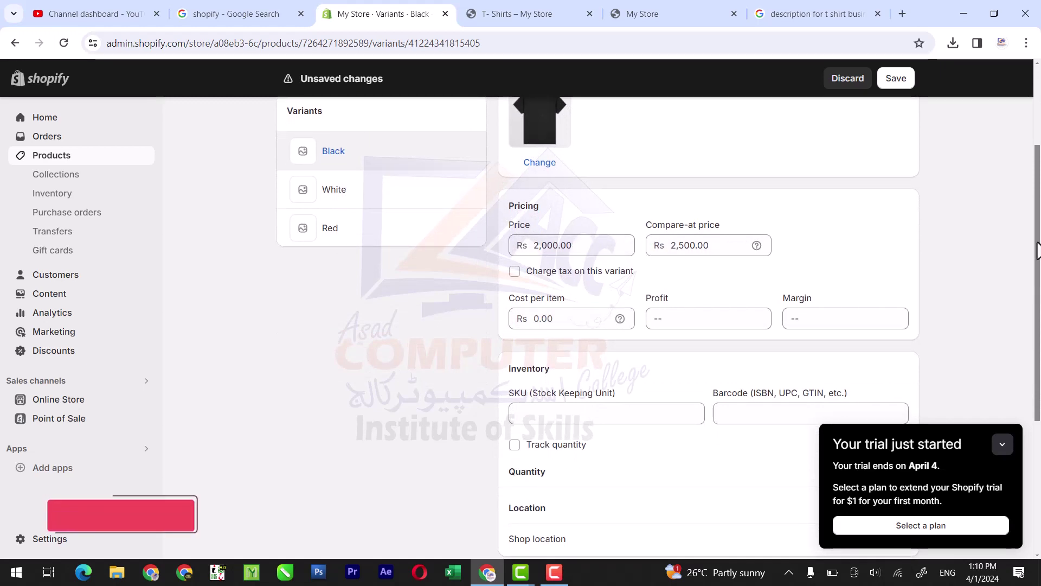
pyautogui.moveTo(1040, 250); pyautogui.dragTo(1040, 325)
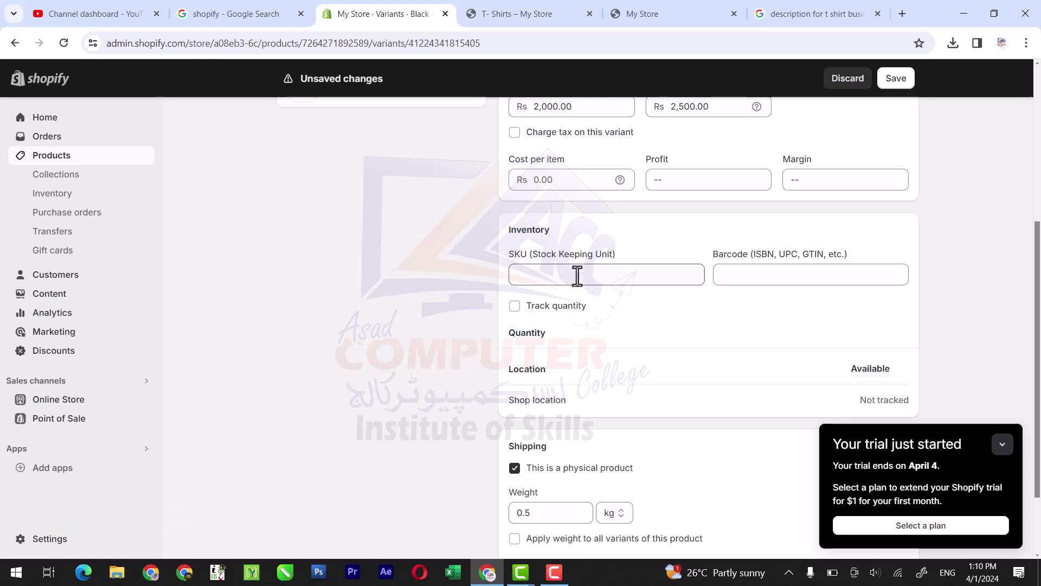
pyautogui.click(515, 306)
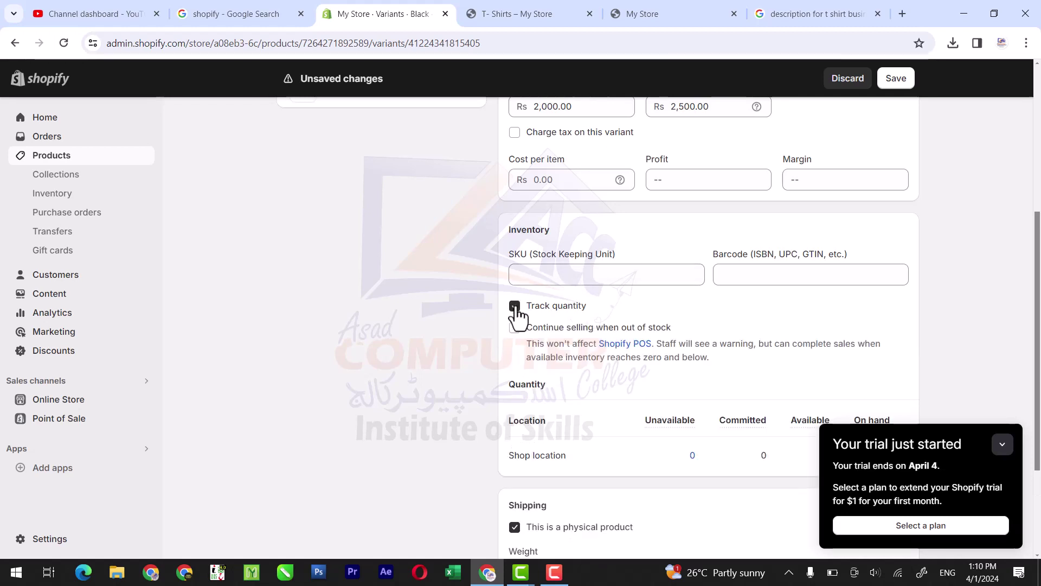
pyautogui.scroll(-2, 637, 268)
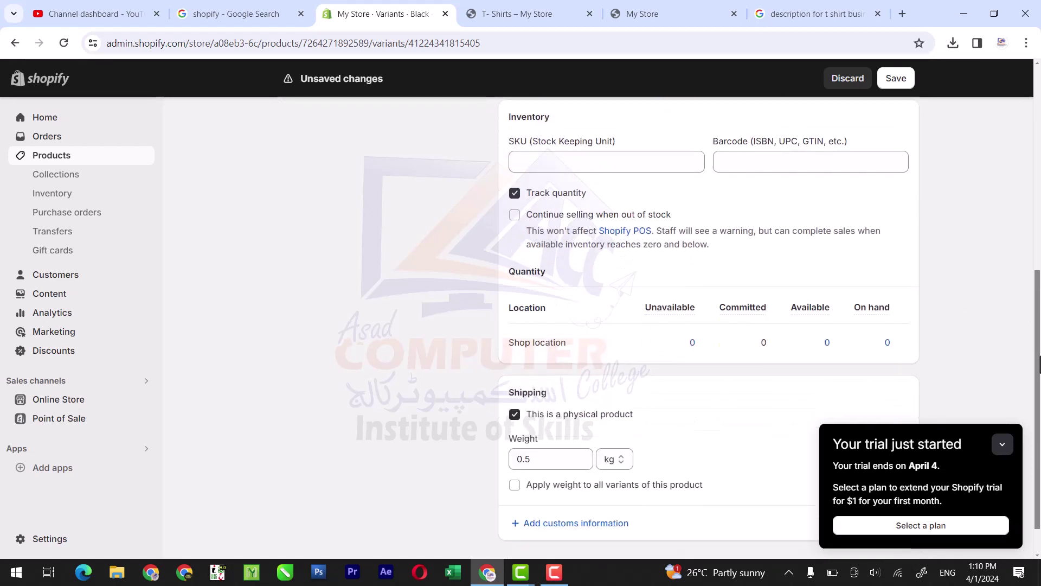
pyautogui.click(514, 215)
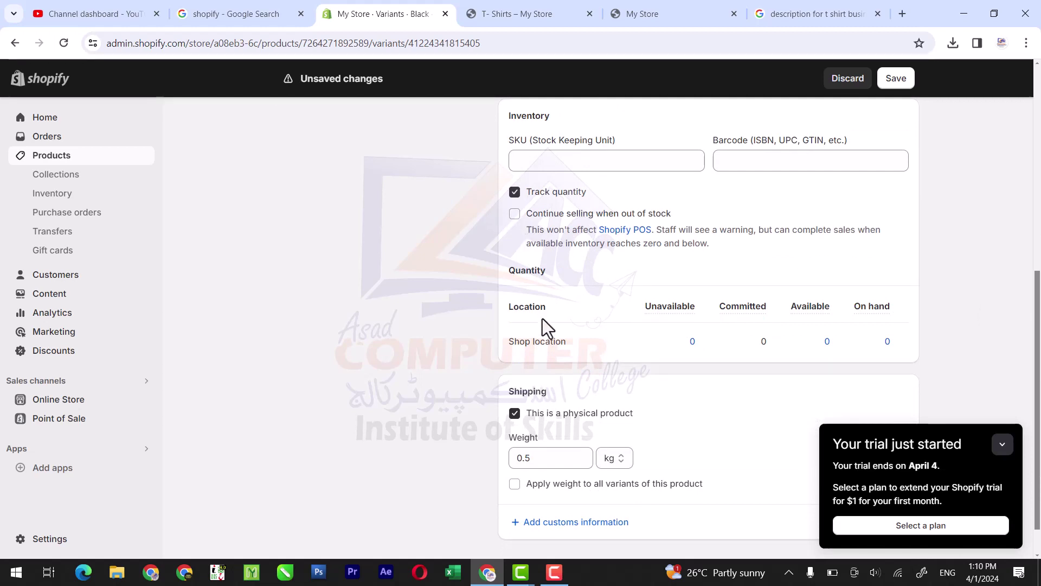
pyautogui.click(514, 195)
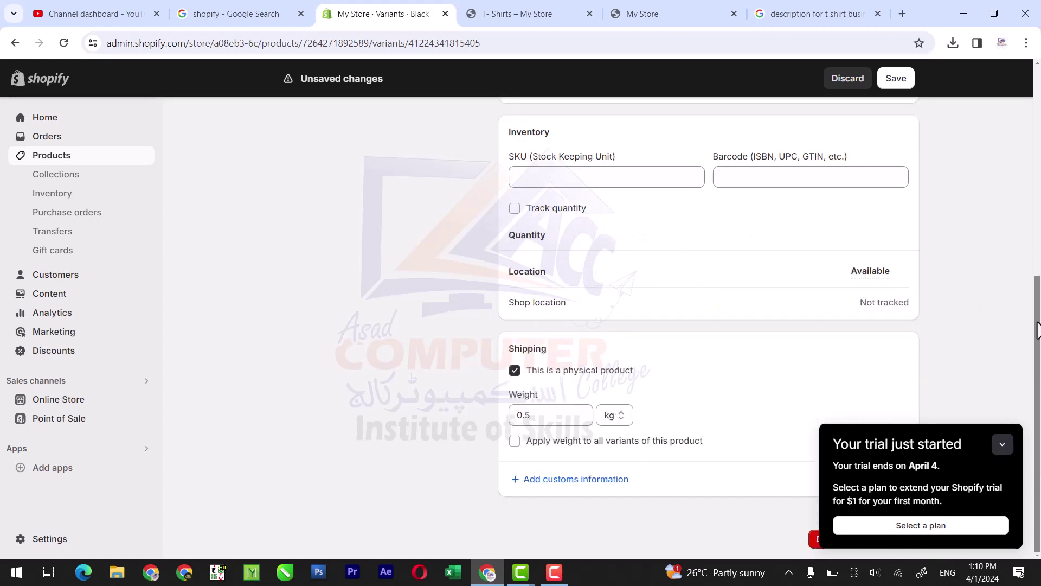
pyautogui.moveTo(1039, 374); pyautogui.dragTo(1039, 125)
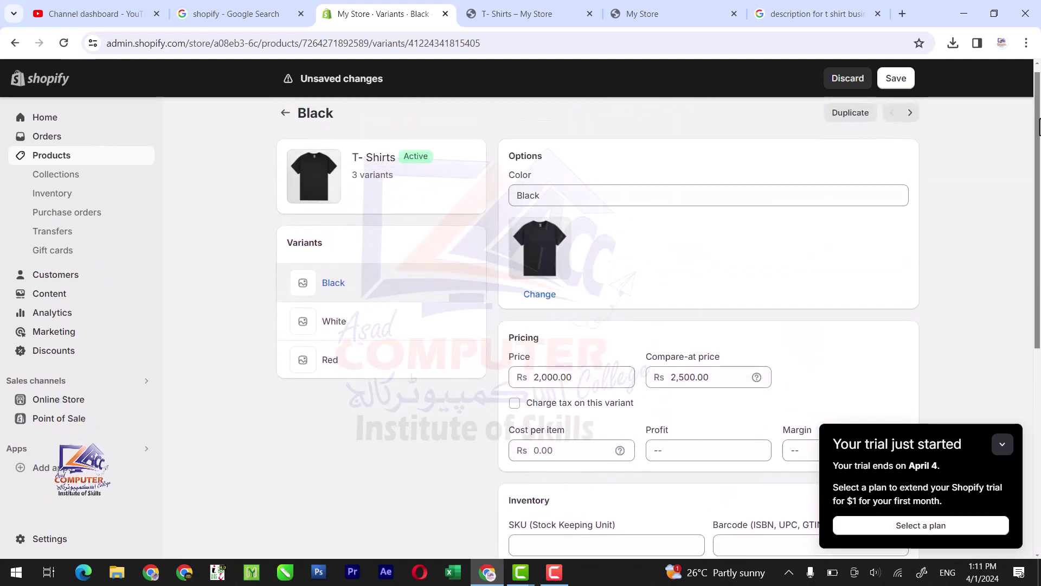
# Stay on the Black variant's page and save its changes before switching to another variant.
pyautogui.click(396, 329)
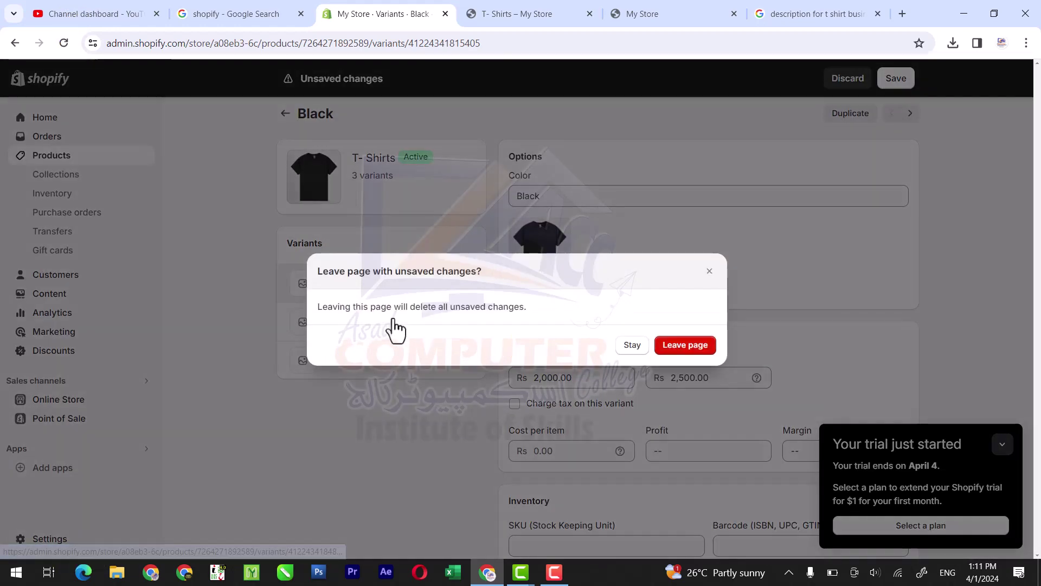
pyautogui.click(632, 346)
pyautogui.click(897, 79)
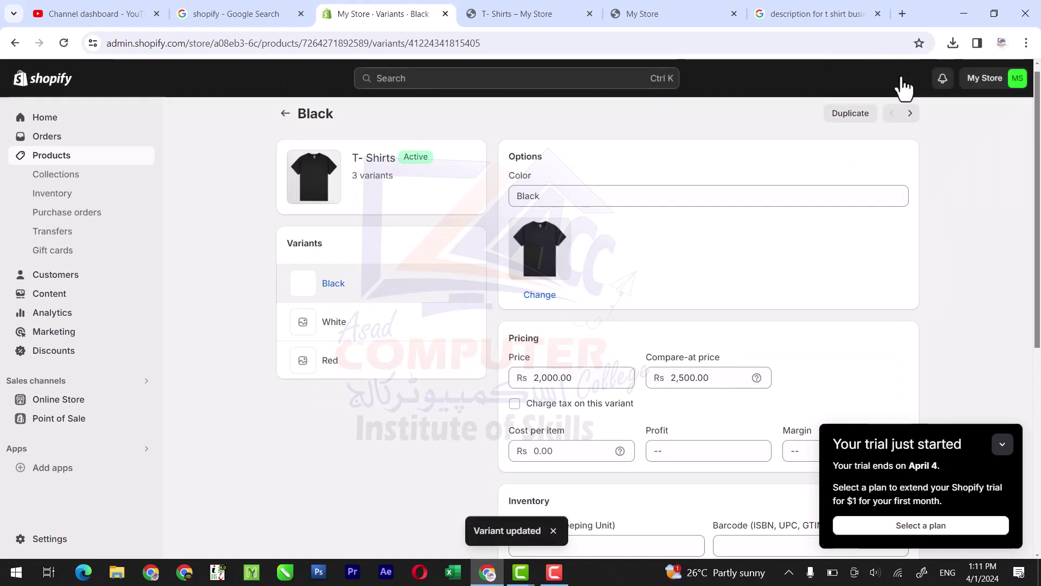
# Open the White variant and try to upload the white T-shirt file hbeu50472584_100_100 from Downloads as its image.
pyautogui.click(373, 329)
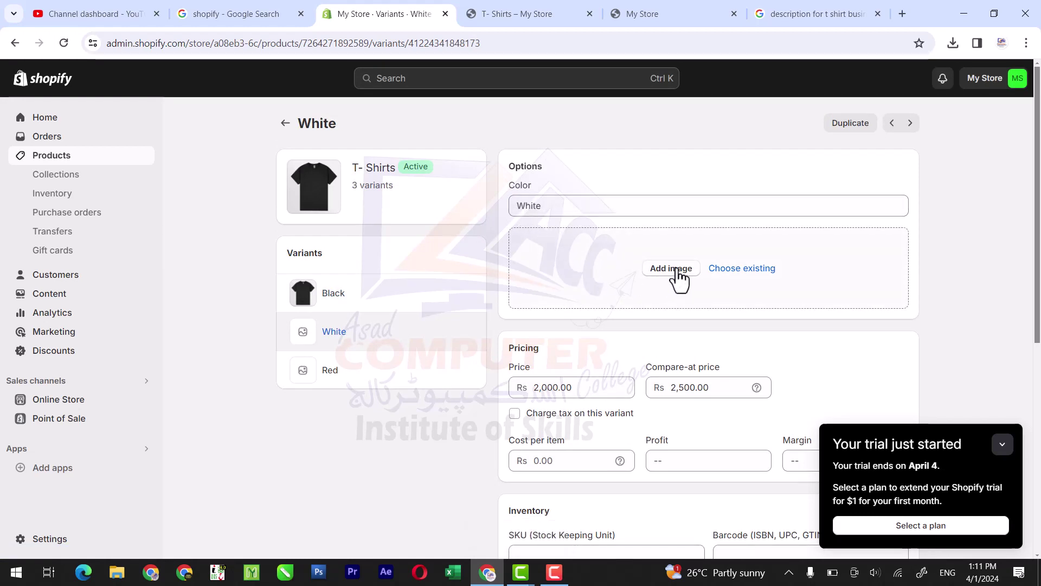
pyautogui.click(672, 268)
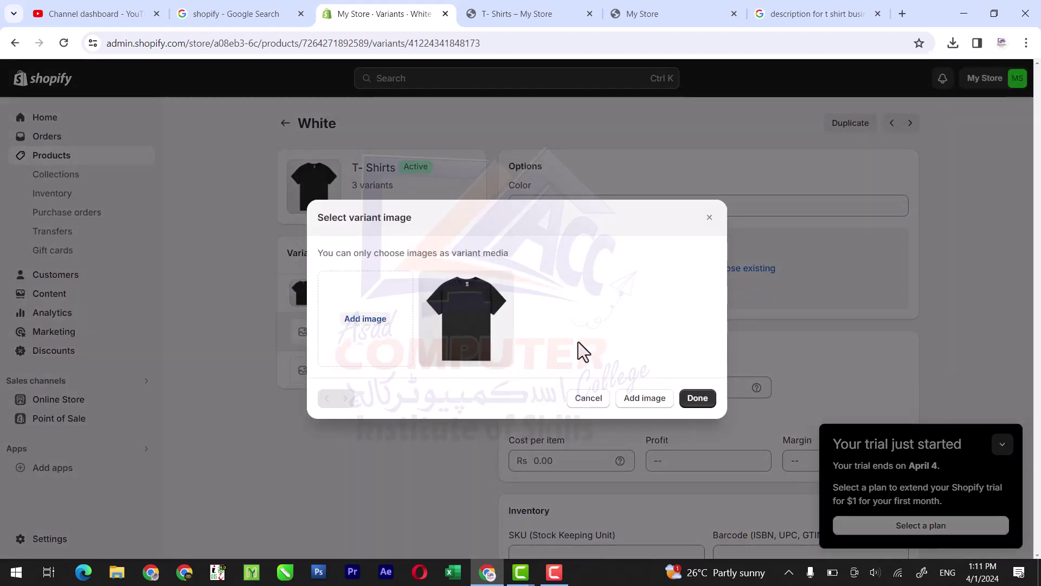
pyautogui.click(373, 334)
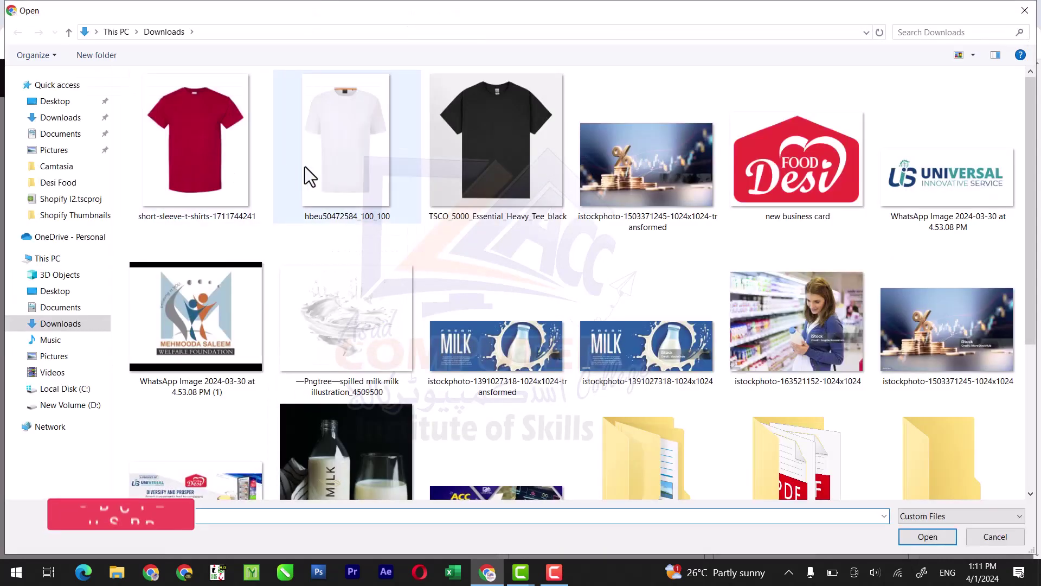
pyautogui.click(304, 167)
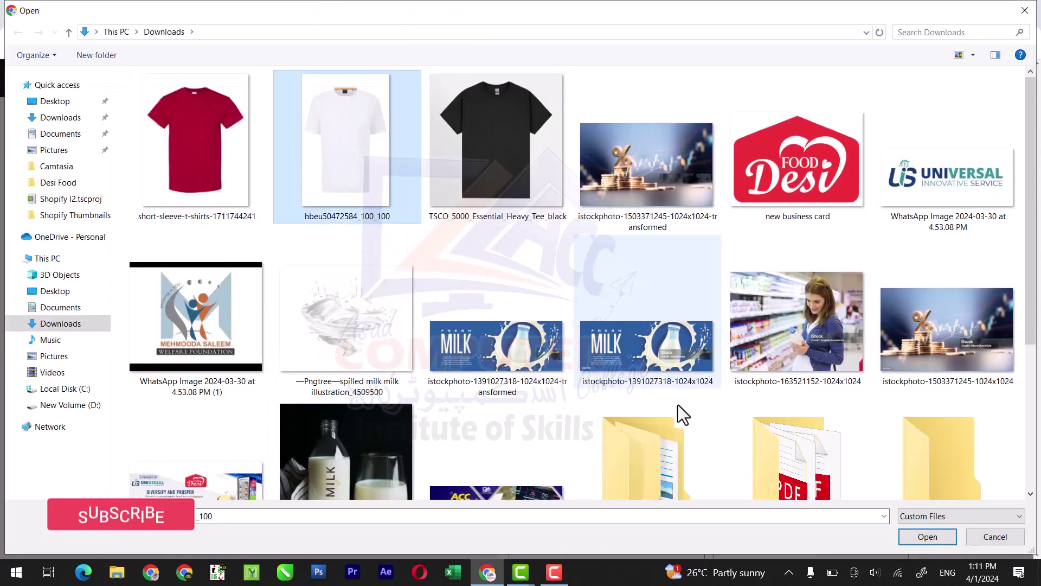
pyautogui.click(927, 536)
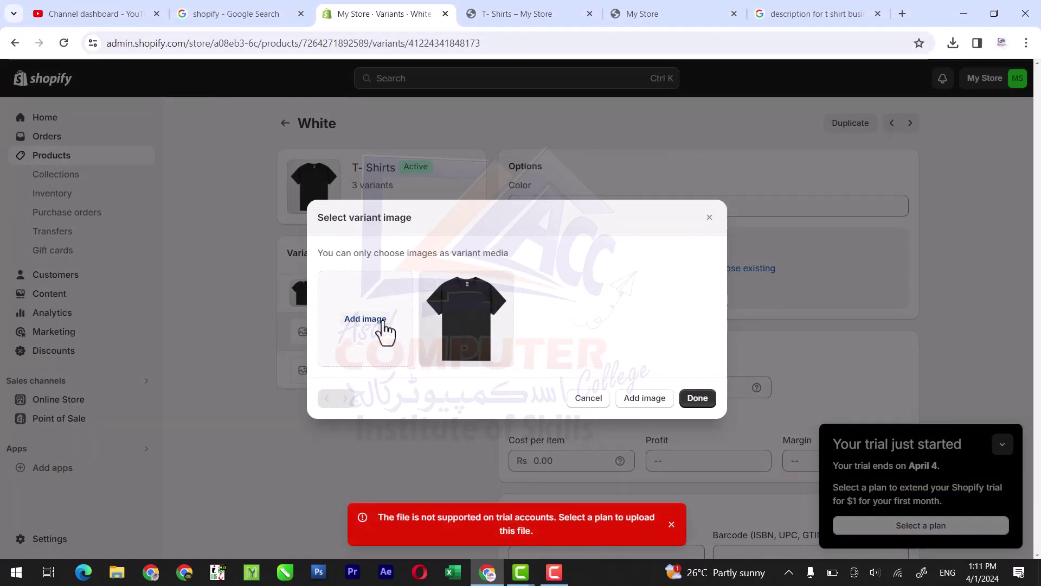
pyautogui.click(368, 258)
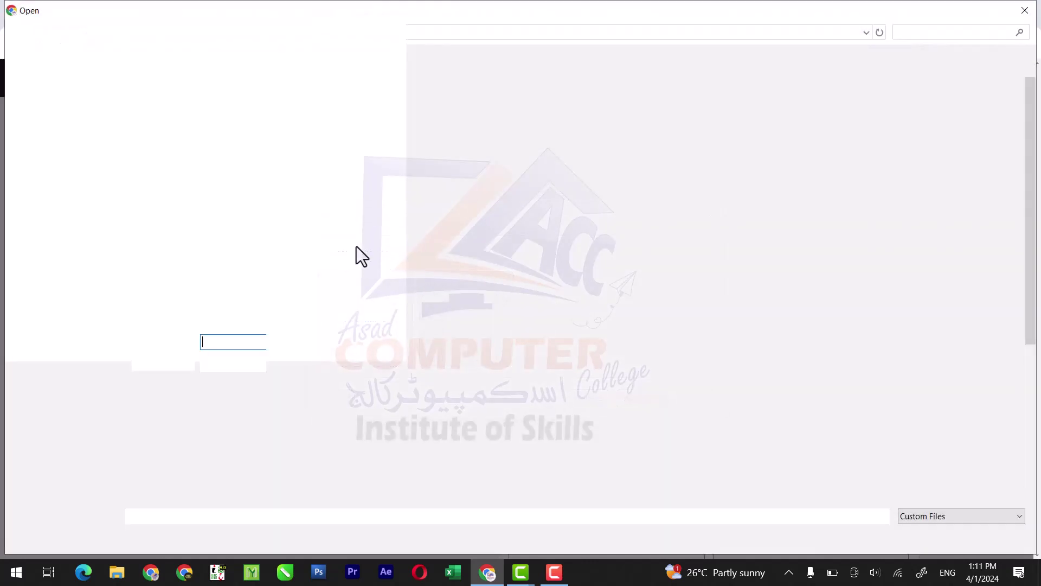
pyautogui.doubleClick(204, 157)
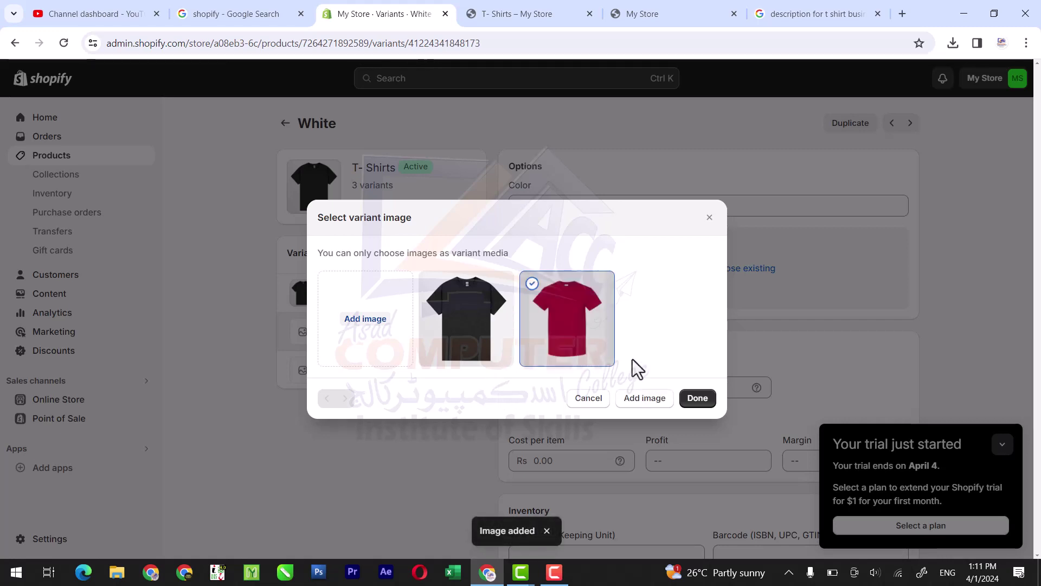
pyautogui.click(594, 401)
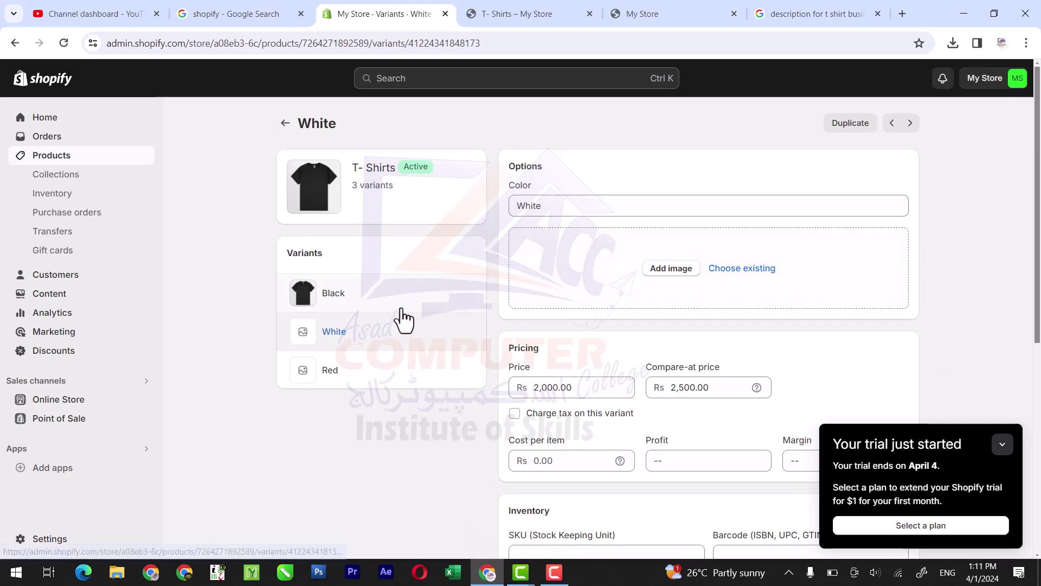
# Open the Red variant and assign the uploaded red T-shirt picture as its variant image.
pyautogui.click(340, 374)
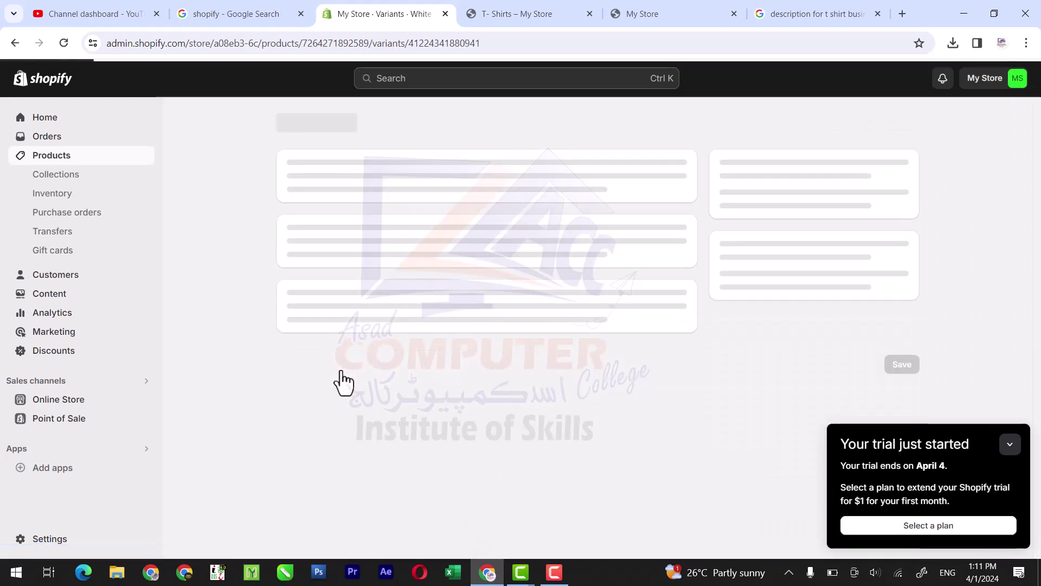
pyautogui.click(670, 270)
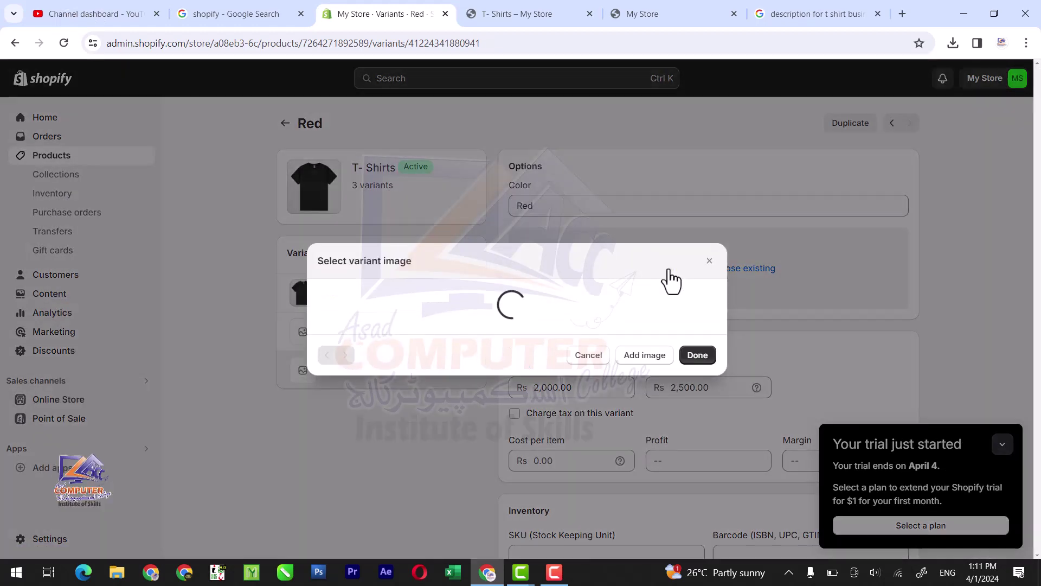
pyautogui.click(581, 327)
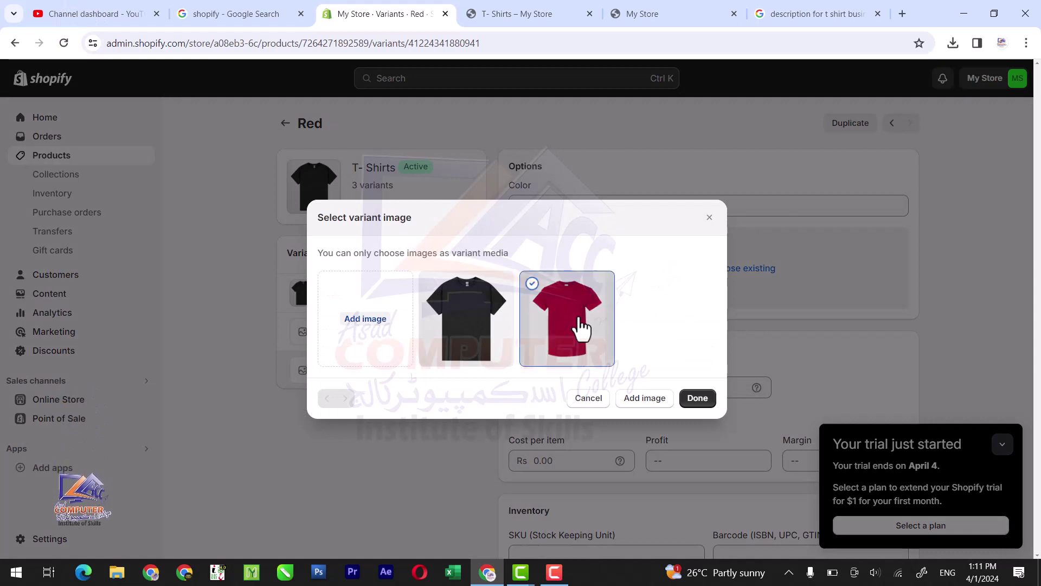
pyautogui.click(646, 400)
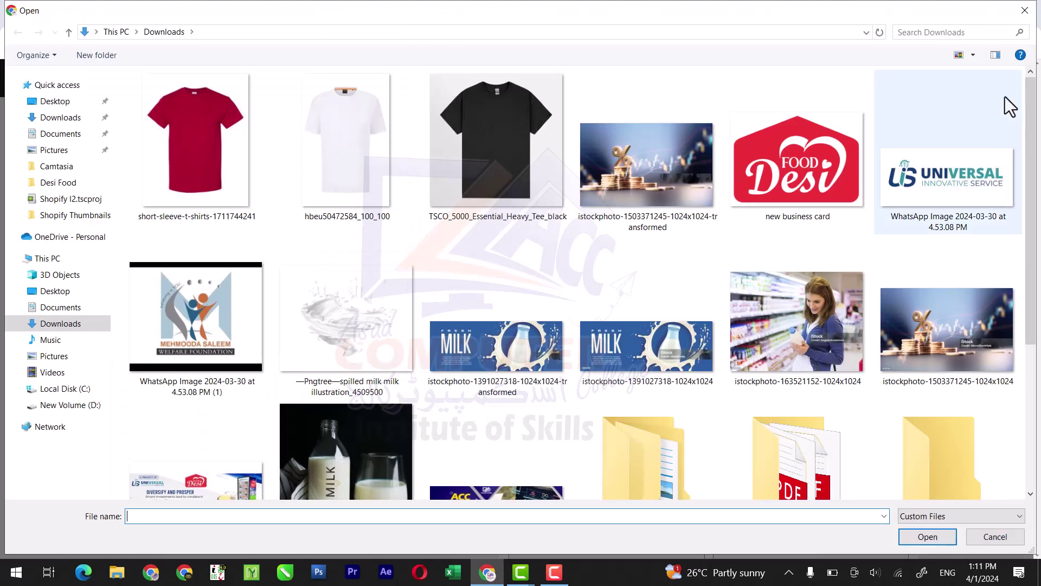
pyautogui.click(1025, 11)
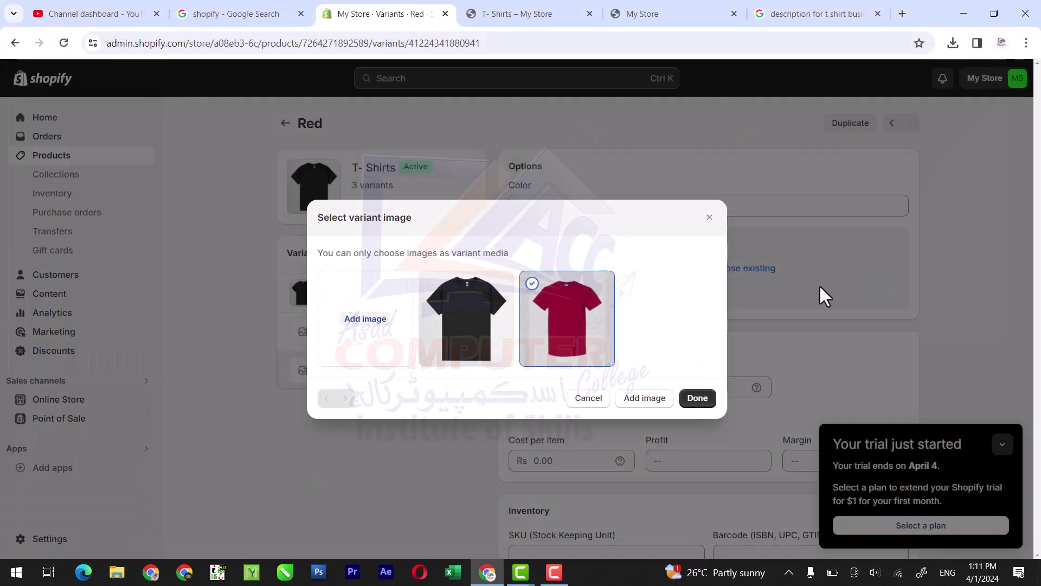
pyautogui.click(697, 399)
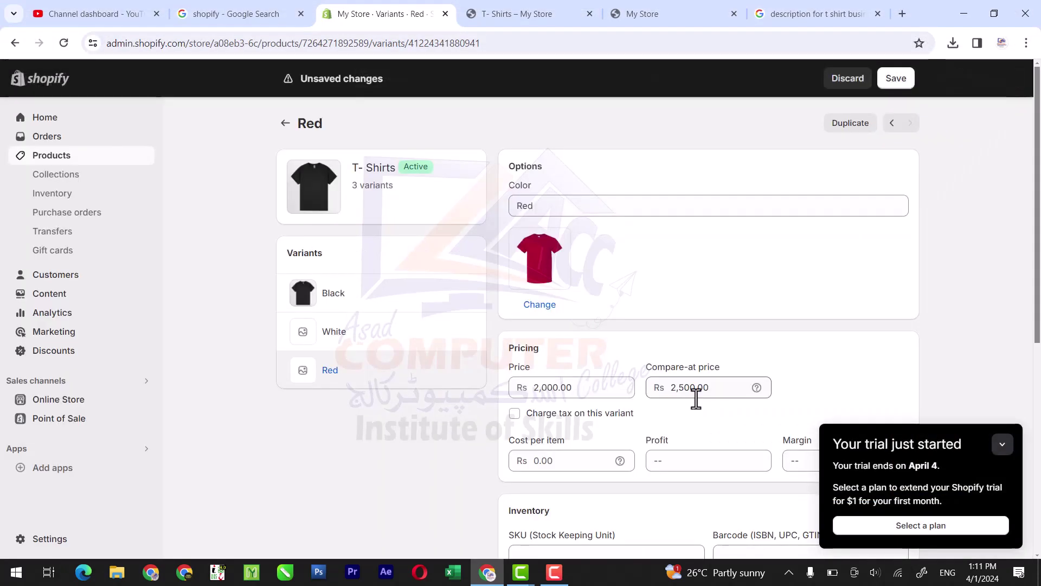
# Set the Red variant's price to Rs 1800 and its compare-at price to Rs 2300, and save the variant.
pyautogui.doubleClick(546, 387)
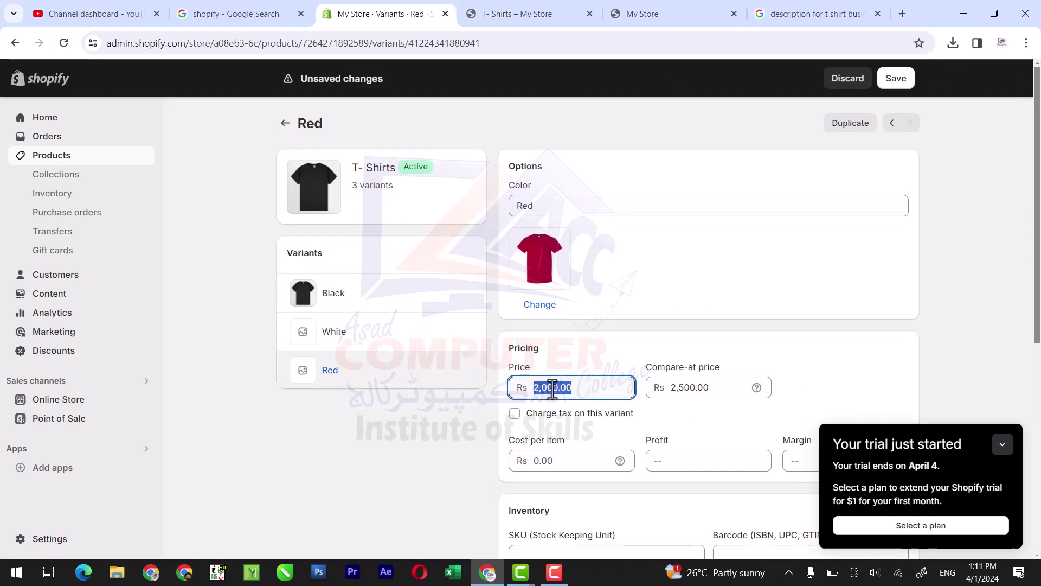
pyautogui.write('1800')
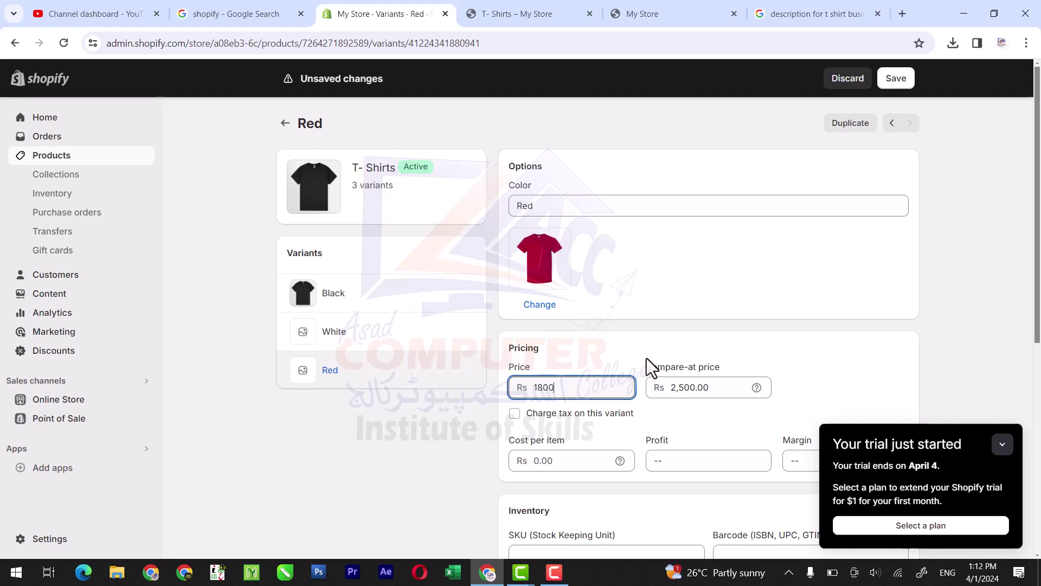
pyautogui.doubleClick(689, 387)
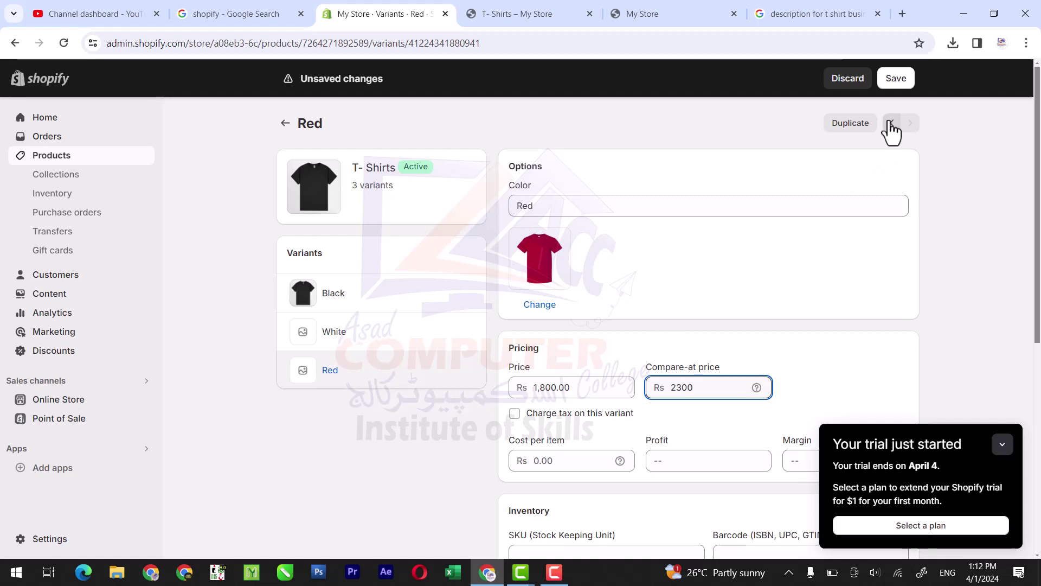
pyautogui.click(895, 86)
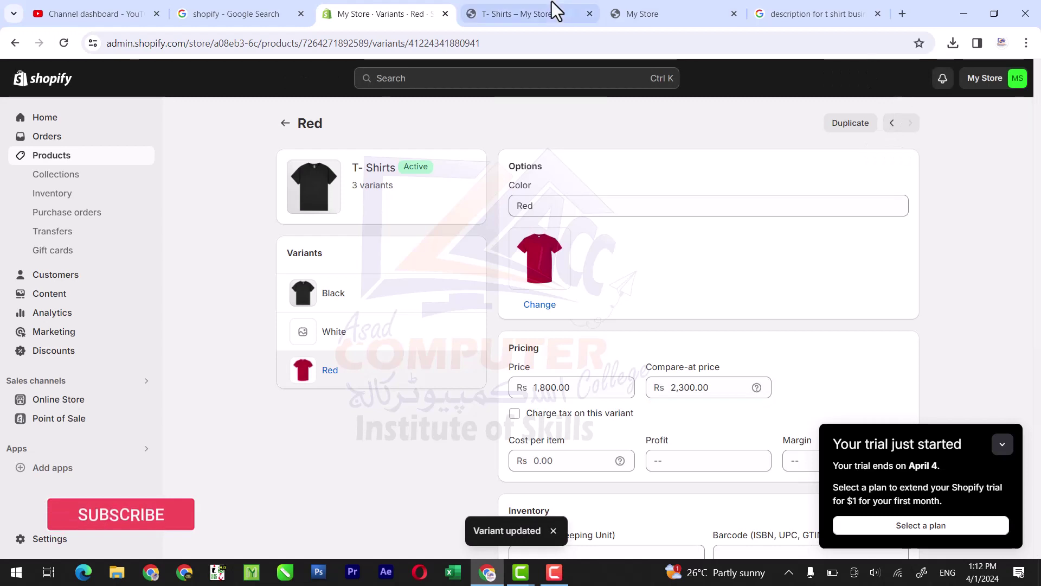
# Reload the T- Shirts storefront preview and check the image and price of the White, Red and Black color options.
pyautogui.click(522, 9)
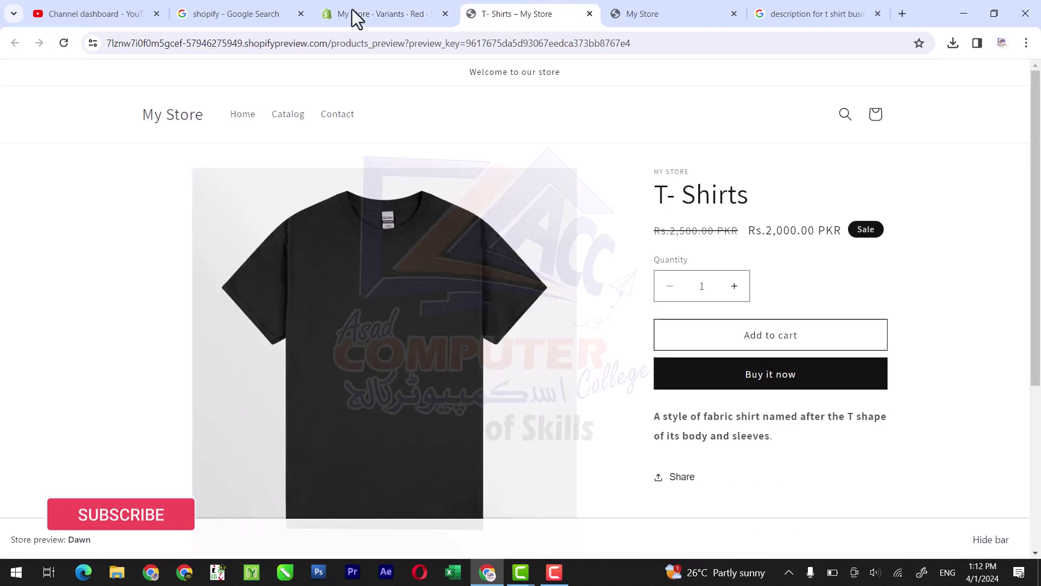
pyautogui.click(65, 43)
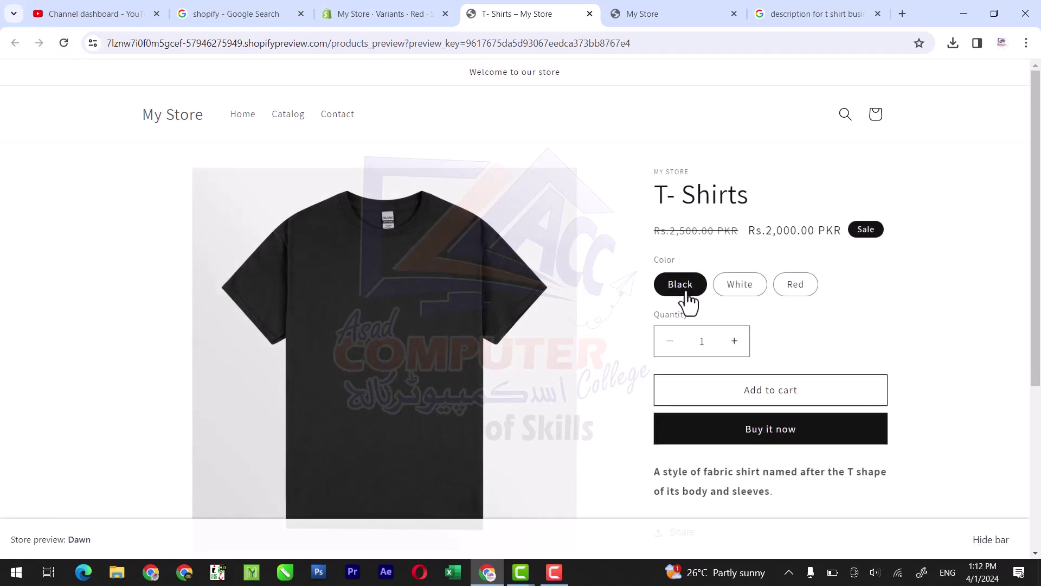
pyautogui.click(743, 286)
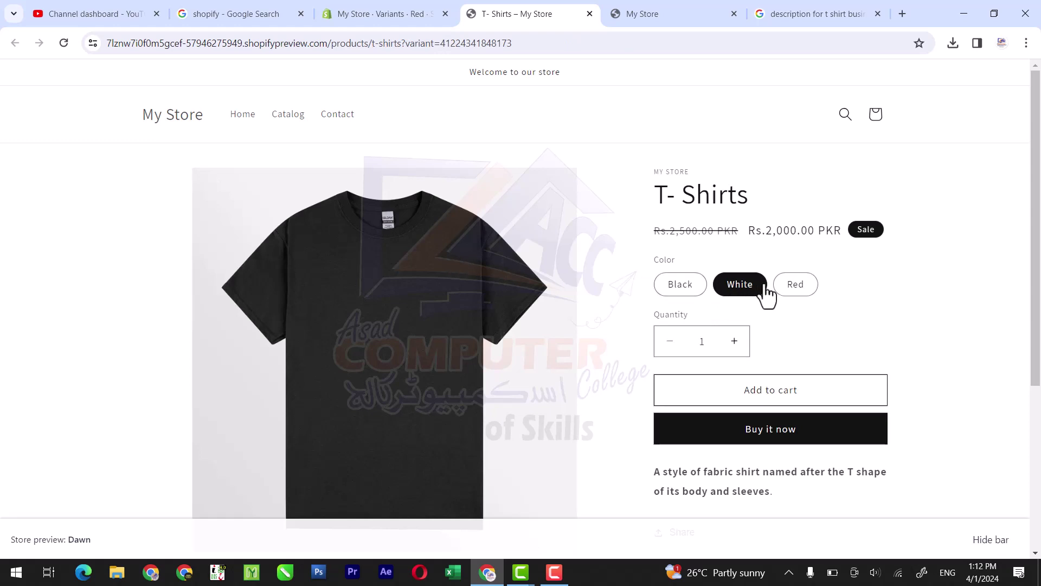
pyautogui.click(783, 296)
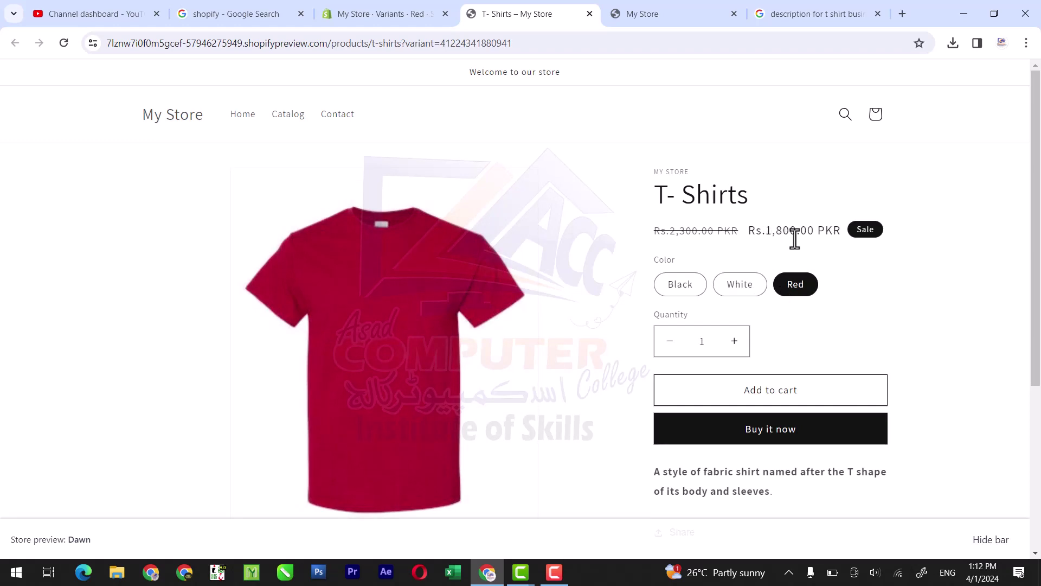
pyautogui.click(683, 286)
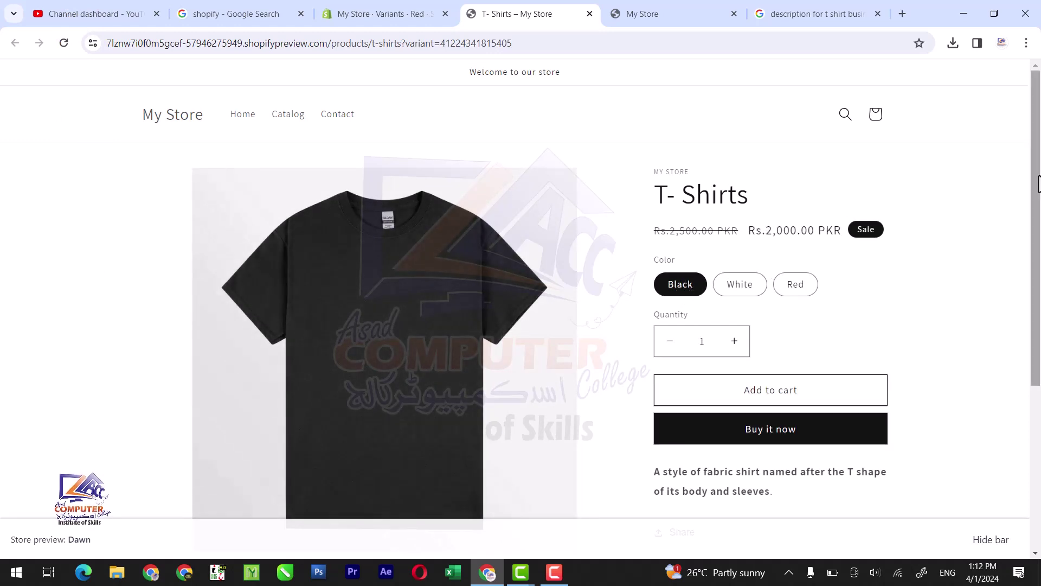
pyautogui.moveTo(1039, 184)
pyautogui.mouseDown()
pyautogui.moveTo(1039, 252)
pyautogui.moveTo(1038, 206)
pyautogui.mouseUp()
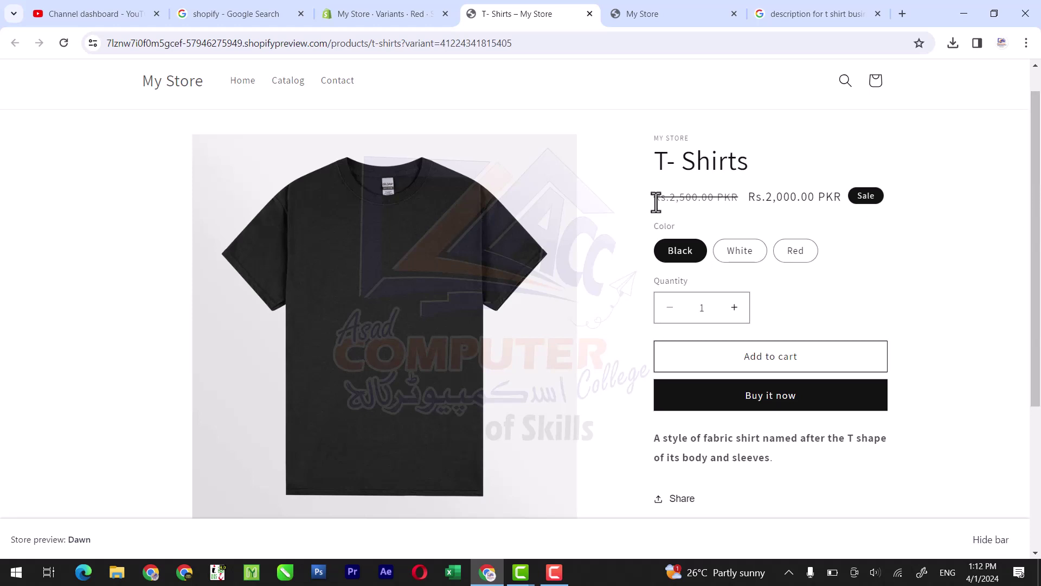
# Search Google for "red t shirt" in place of the earlier description query and show the image results.
pyautogui.click(383, 6)
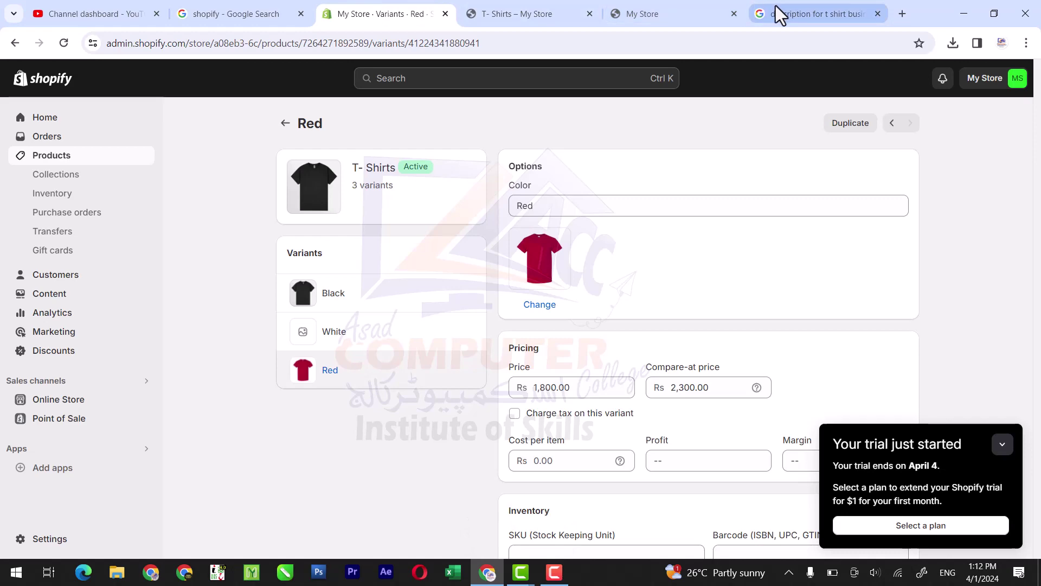
pyautogui.click(775, 6)
pyautogui.click(654, 6)
pyautogui.click(796, 6)
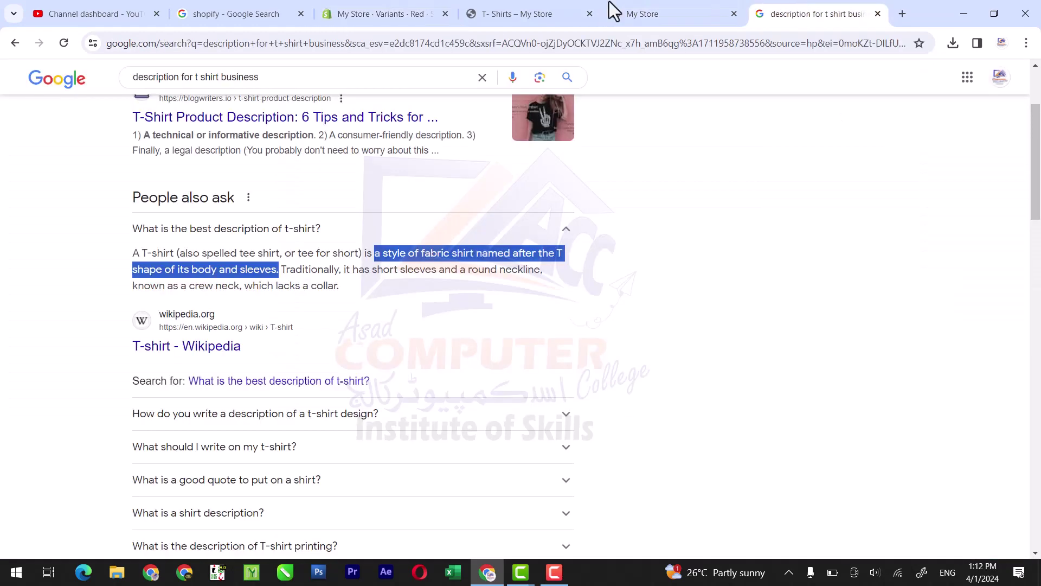
pyautogui.moveTo(267, 76); pyautogui.dragTo(89, 77)
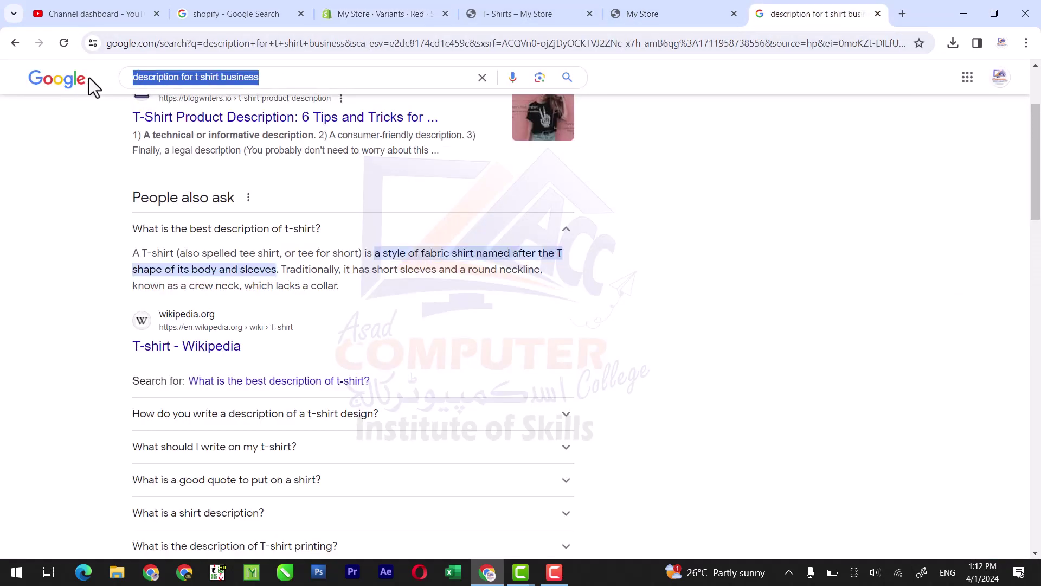
pyautogui.write('red t')
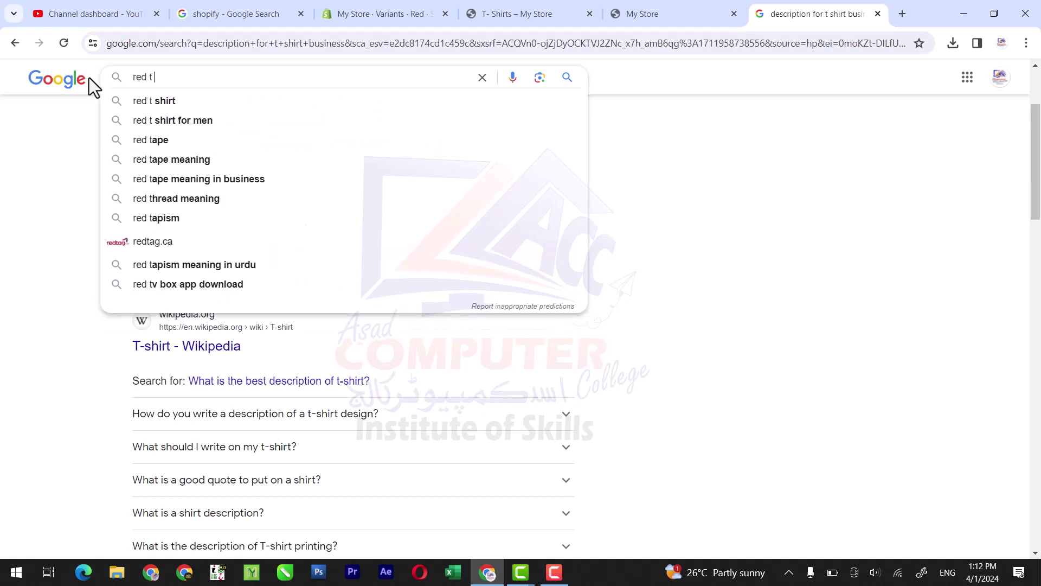
pyautogui.write(' shirt')
pyautogui.press('Return')
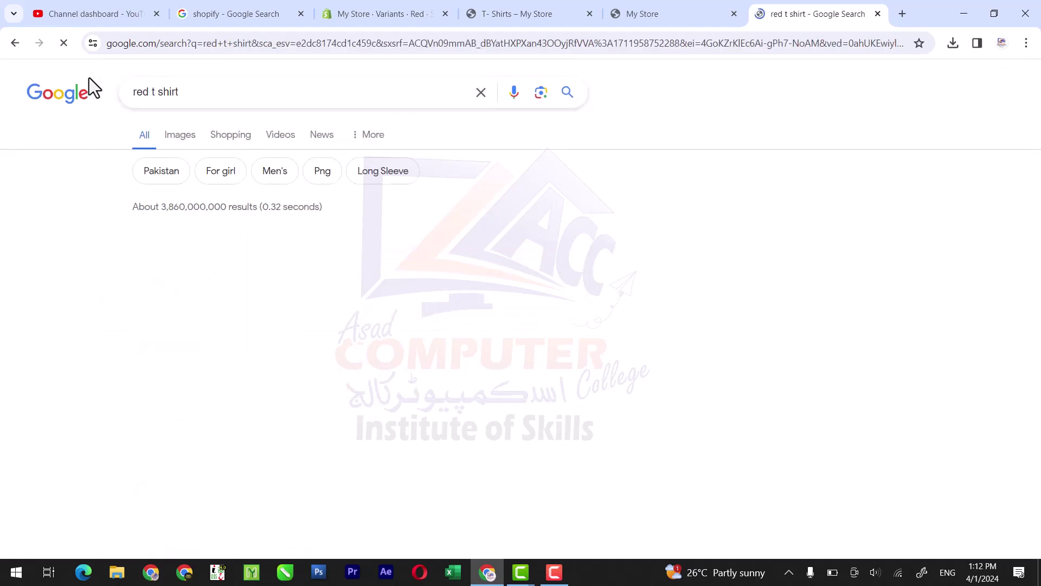
pyautogui.click(175, 139)
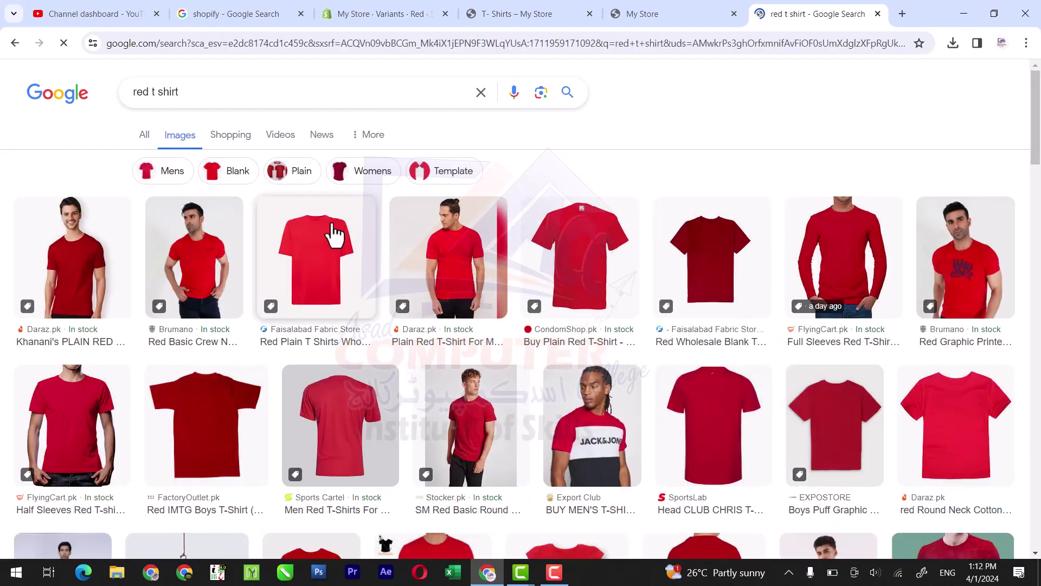
# Open the Faisalabad Fabric Store and Sports Cartel red T-shirt results in separate browser tabs and view the Sports Cartel one.
pyautogui.rightClick(341, 240)
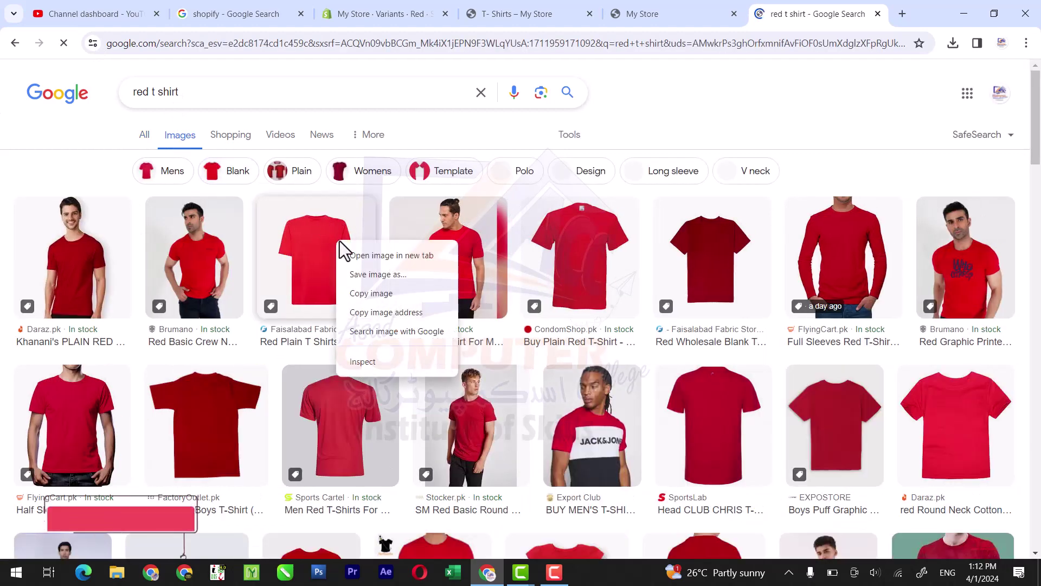
pyautogui.click(372, 251)
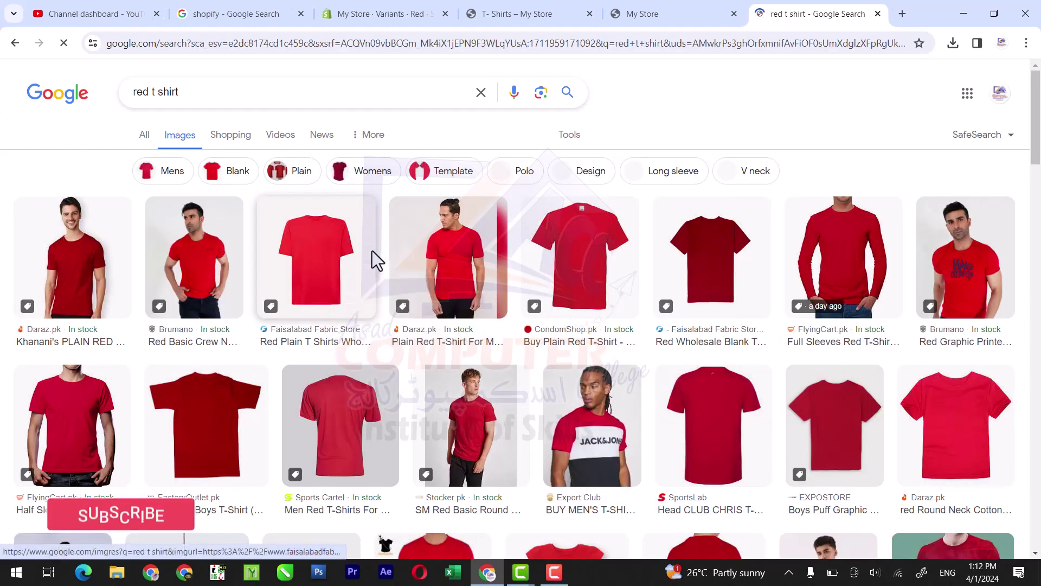
pyautogui.rightClick(345, 402)
pyautogui.click(413, 134)
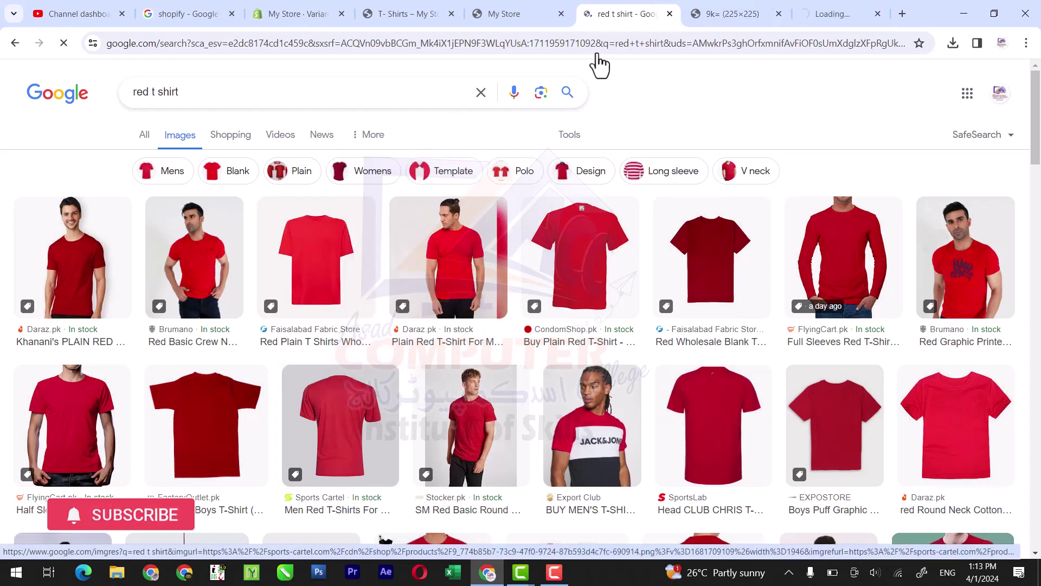
pyautogui.click(754, 12)
pyautogui.click(811, 11)
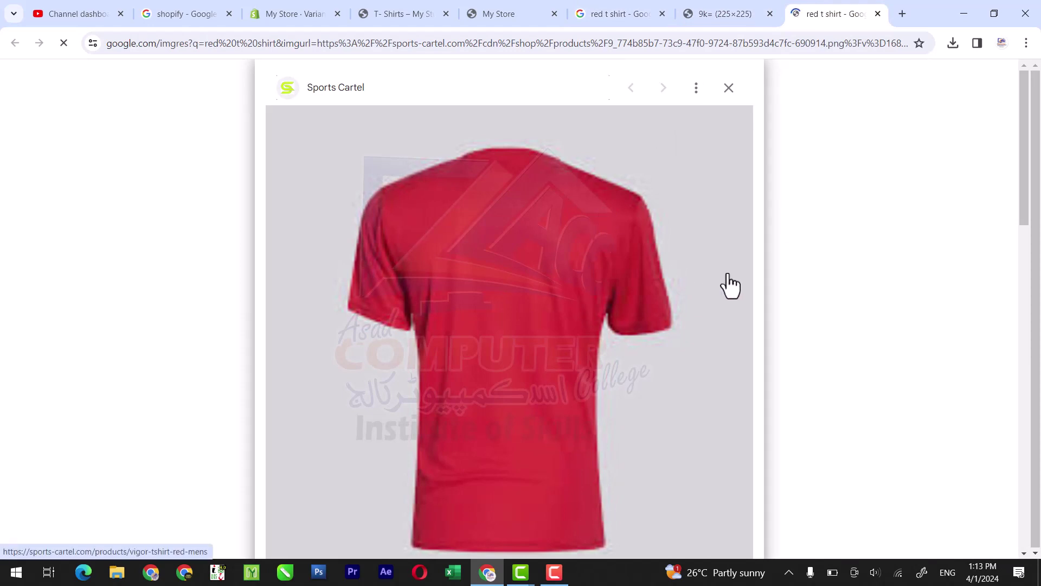
# Save the Sports Cartel red T-shirt image under its suggested name 9_774b85b7-73c9-47f0-9724-87b593d4c7fc-690914 as a WEBP file.
pyautogui.rightClick(659, 259)
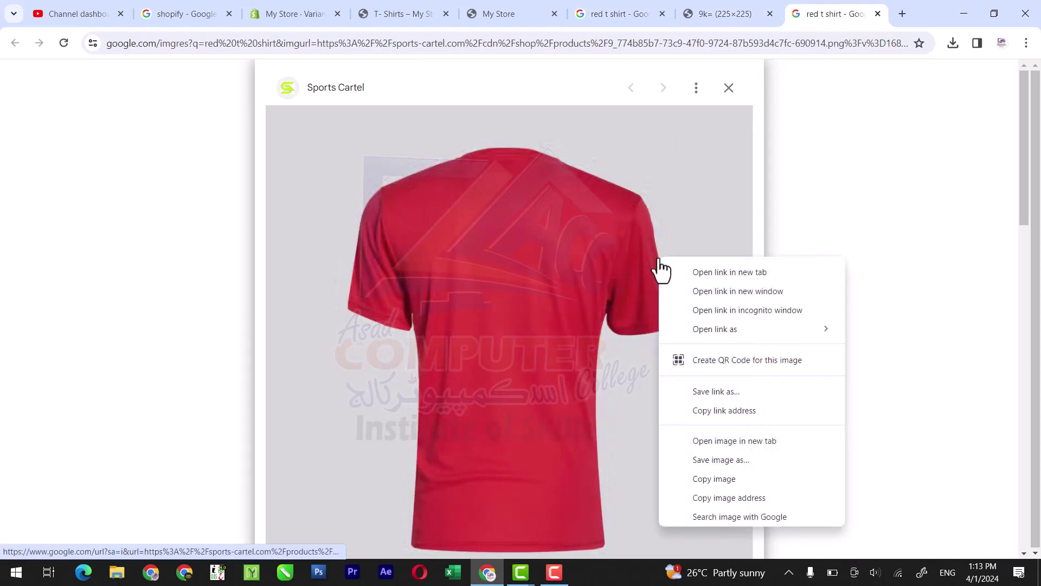
pyautogui.click(714, 459)
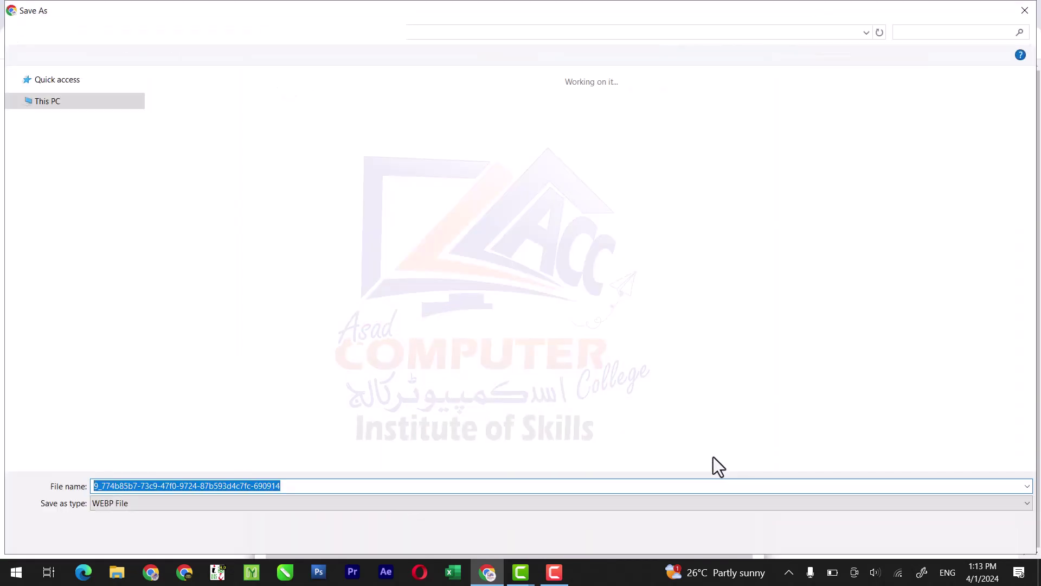
pyautogui.click(935, 535)
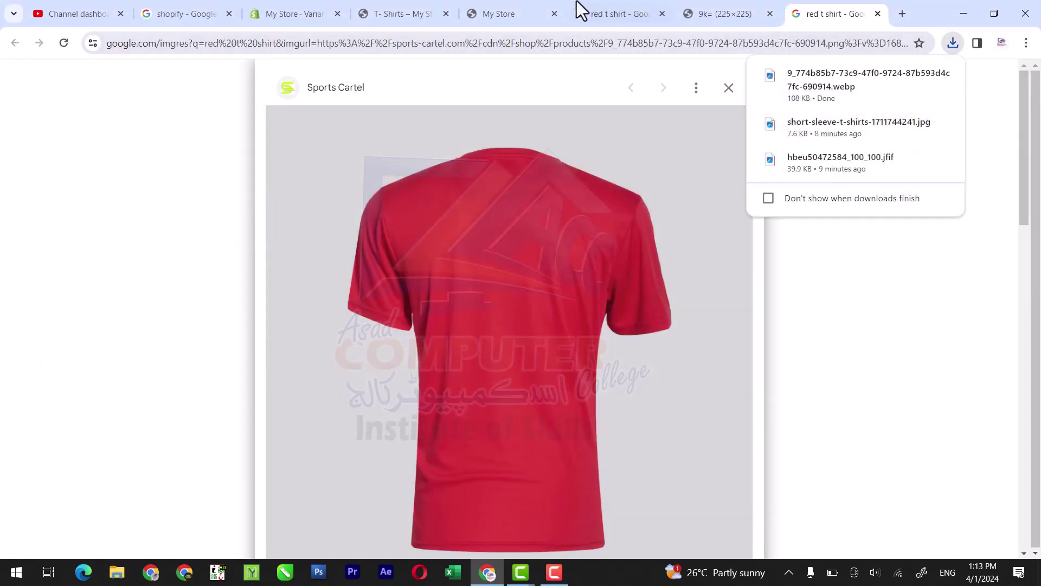
# Open the White variant in the Shopify admin to check its image, and return to the Sports Cartel T-shirt picture.
pyautogui.click(395, 10)
pyautogui.click(313, 1)
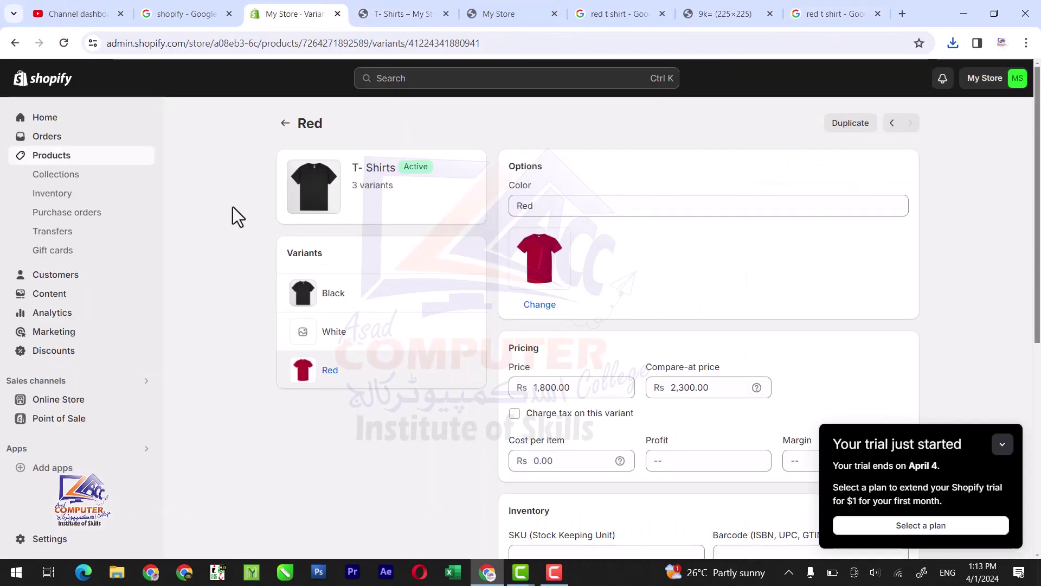
pyautogui.click(356, 340)
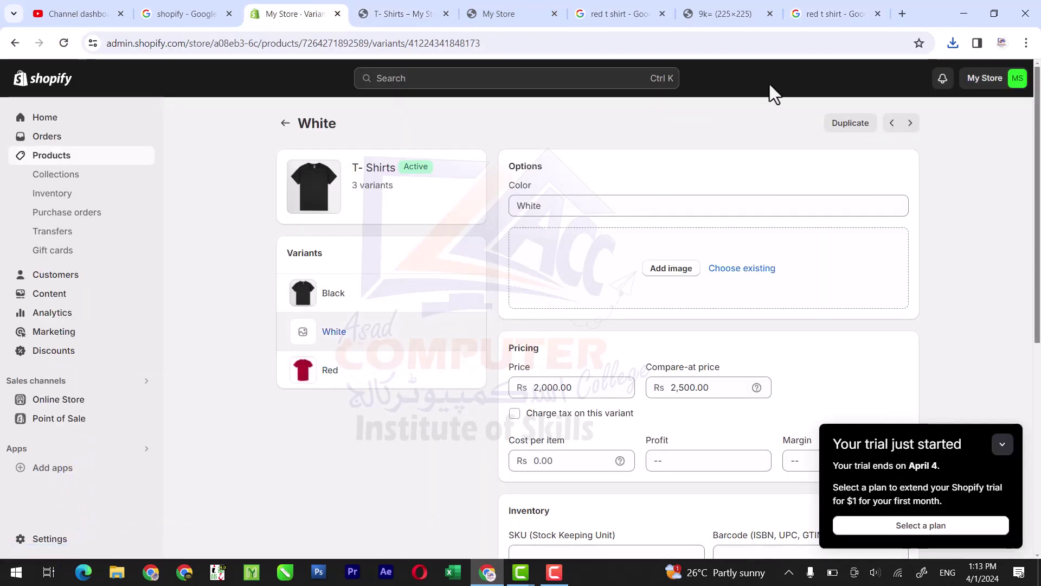
pyautogui.click(844, 8)
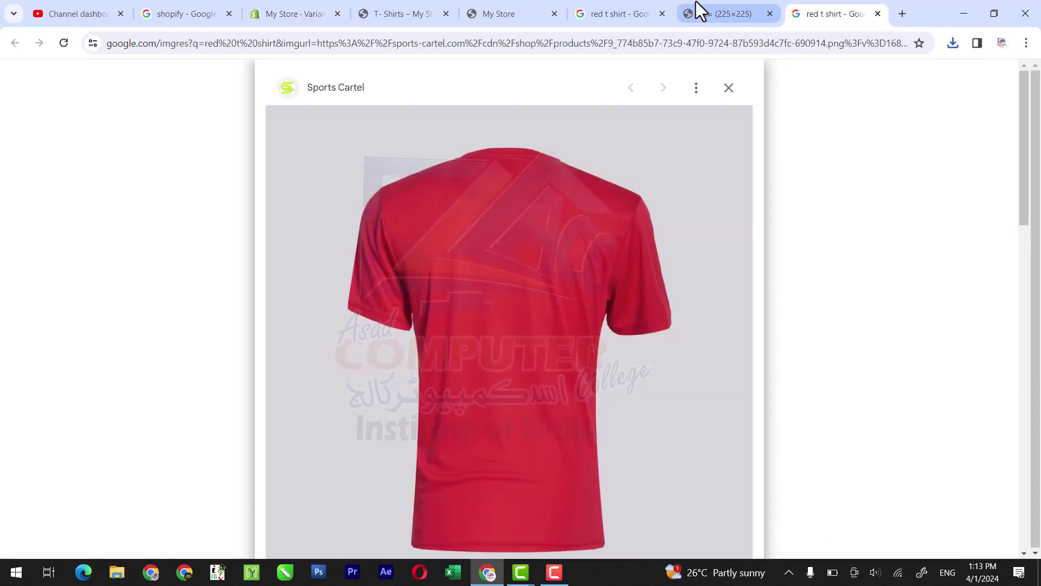
# Close the standalone 225×225 image tab and change the Google image search from red to "white t shirt".
pyautogui.click(770, 14)
pyautogui.click(630, 11)
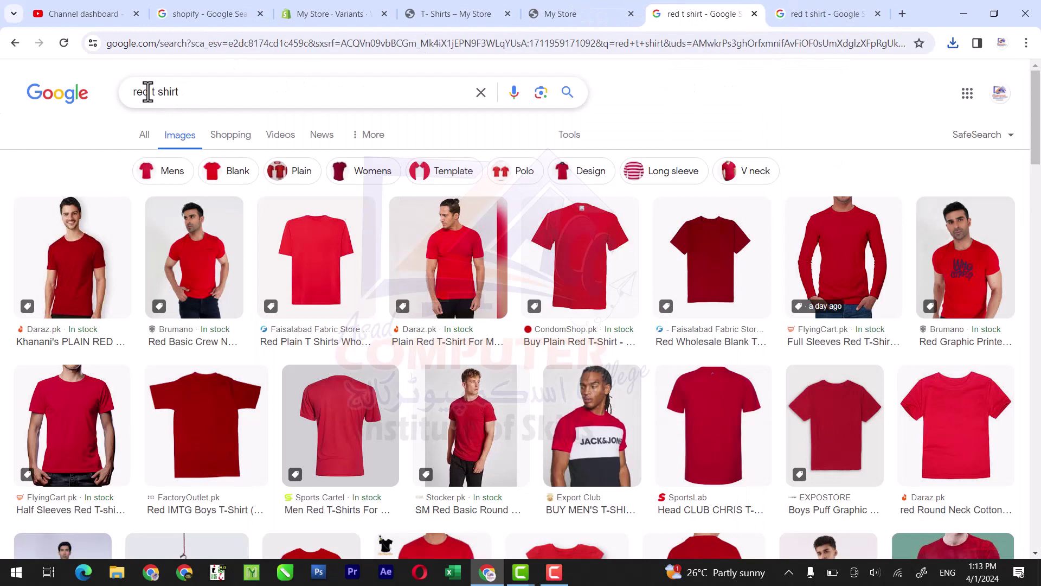
pyautogui.write('white')
pyautogui.press('Return')
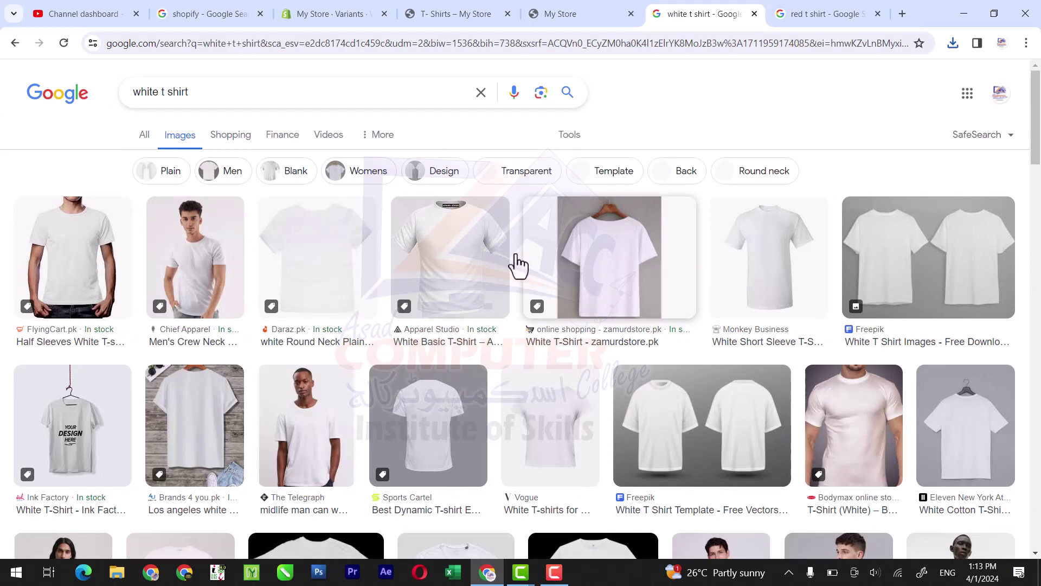
# Open the Apparel Studio white T-shirt result in a new tab and save its image as the WEBP file b2_1200x1200.
pyautogui.rightClick(460, 262)
pyautogui.click(496, 265)
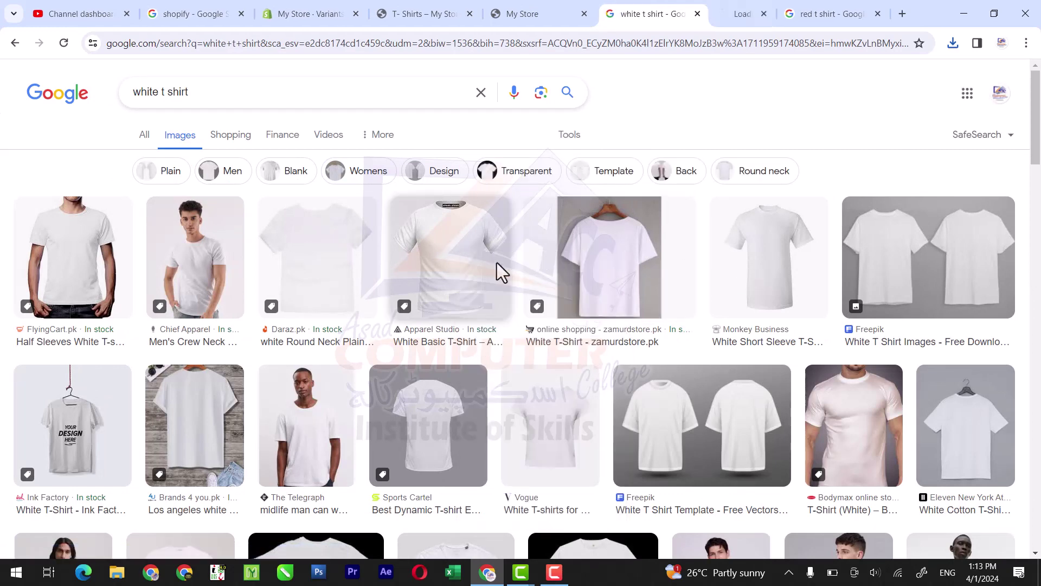
pyautogui.click(717, 7)
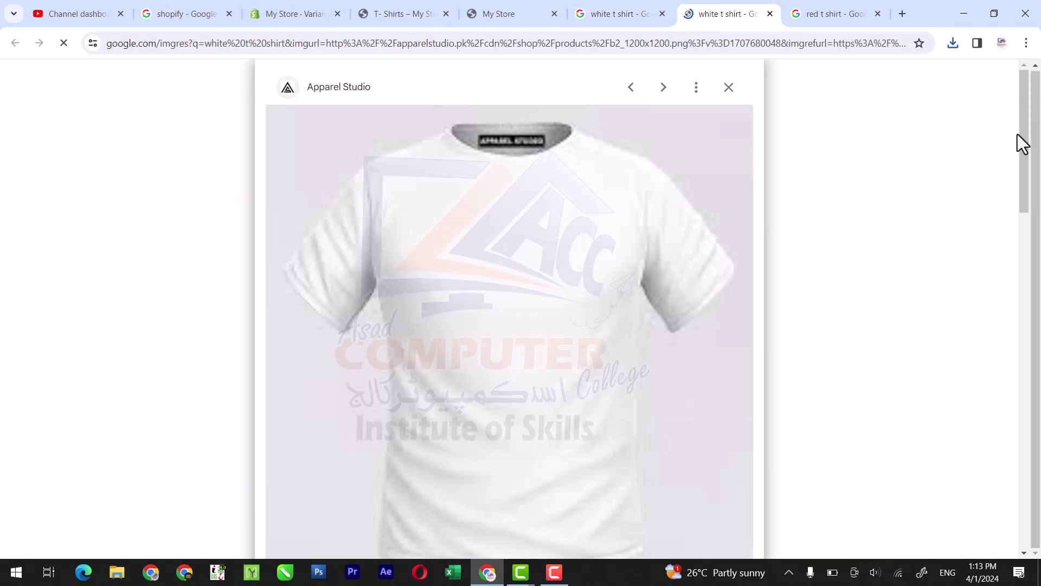
pyautogui.rightClick(623, 202)
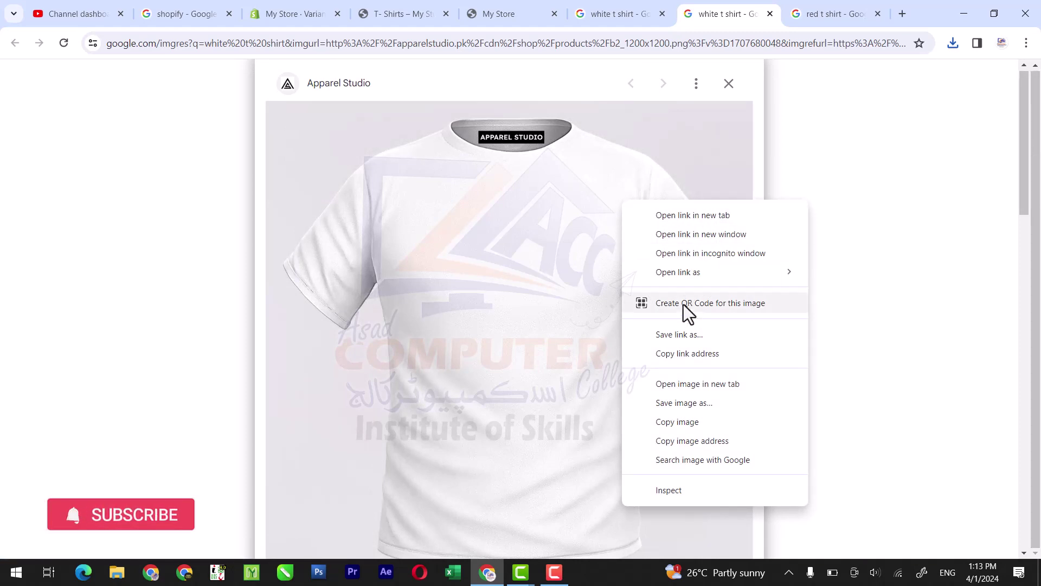
pyautogui.click(682, 400)
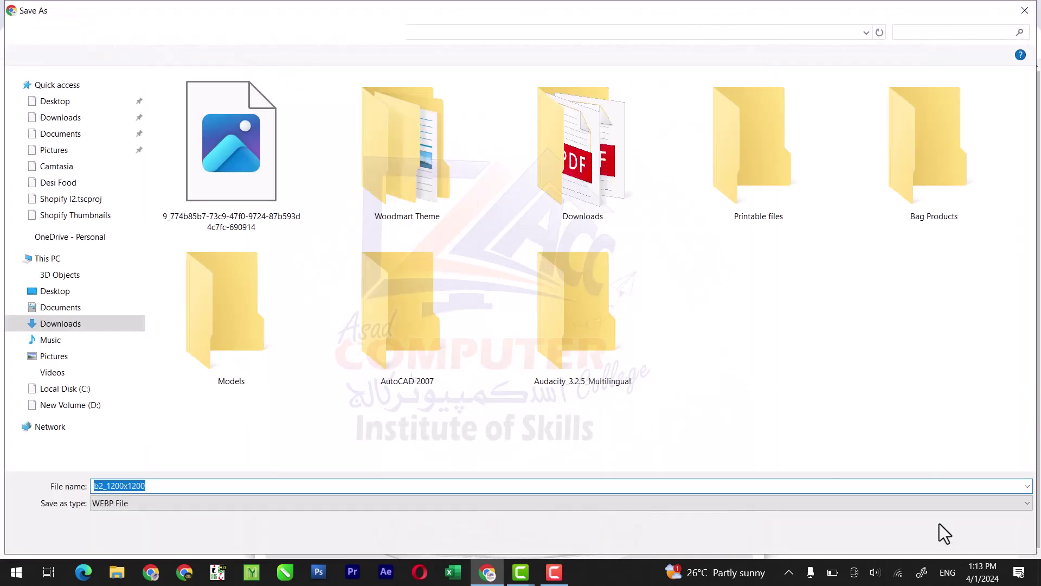
pyautogui.click(949, 542)
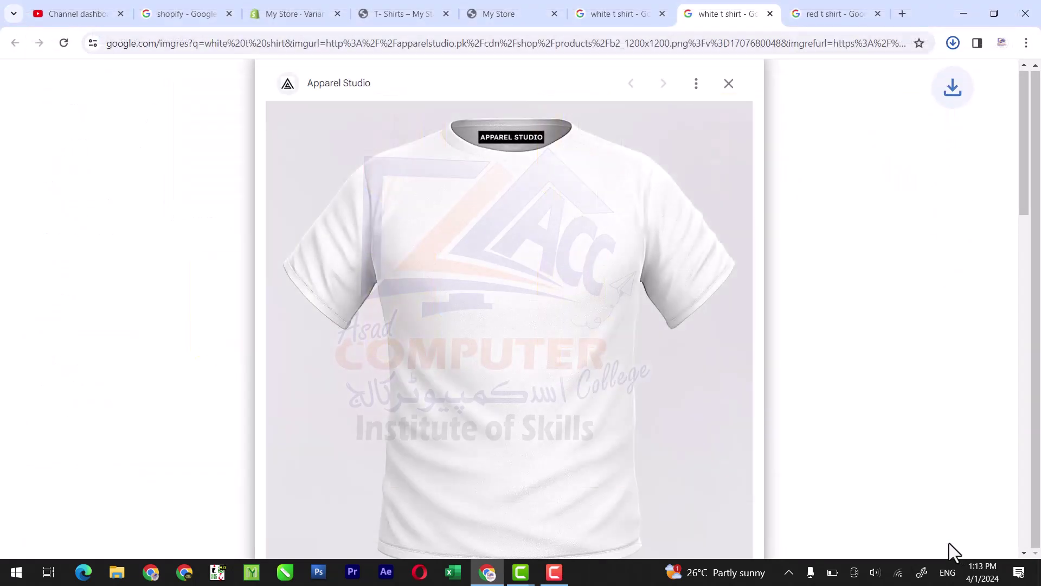
# Upload b2_1200x1200 from Downloads as the White variant's image in the Shopify admin and save the variant.
pyautogui.click(315, 8)
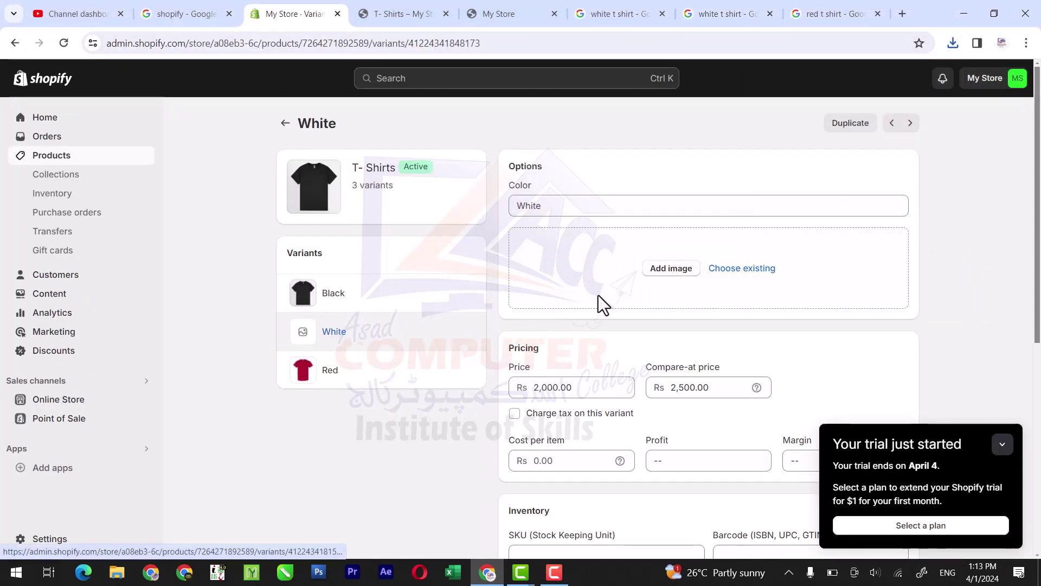
pyautogui.click(674, 270)
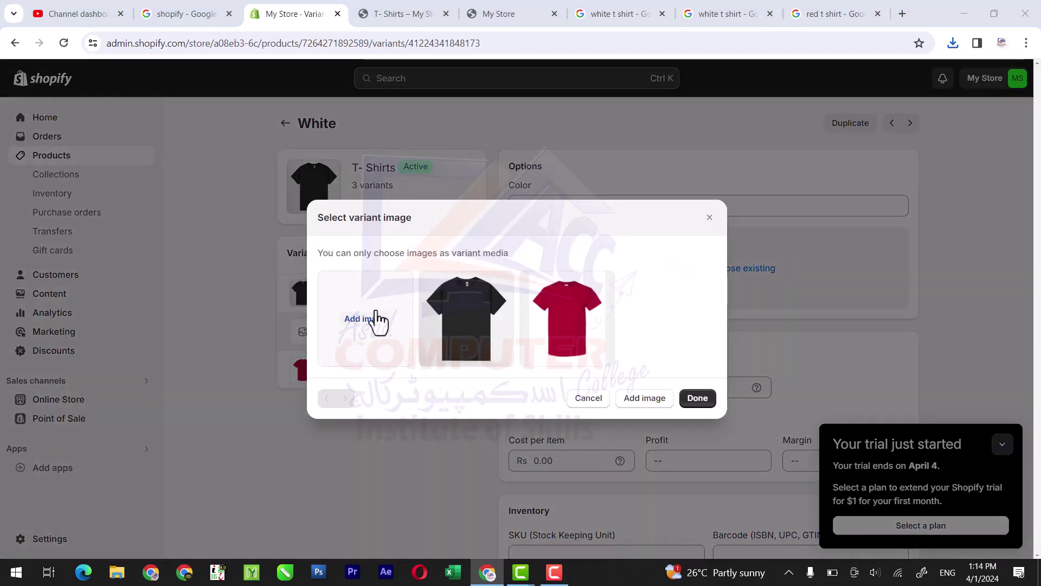
pyautogui.click(378, 322)
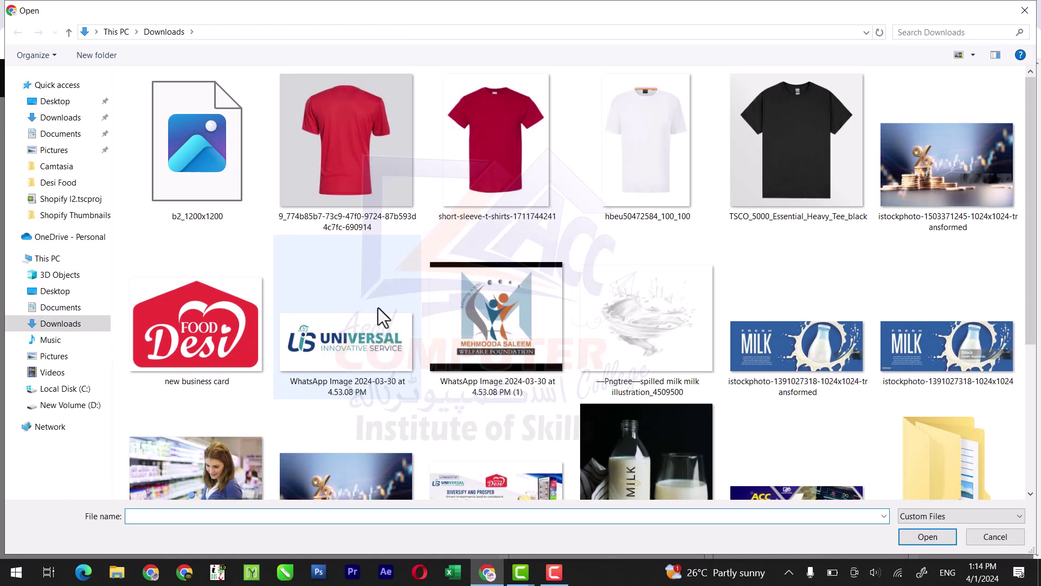
pyautogui.rightClick(258, 230)
pyautogui.click(210, 286)
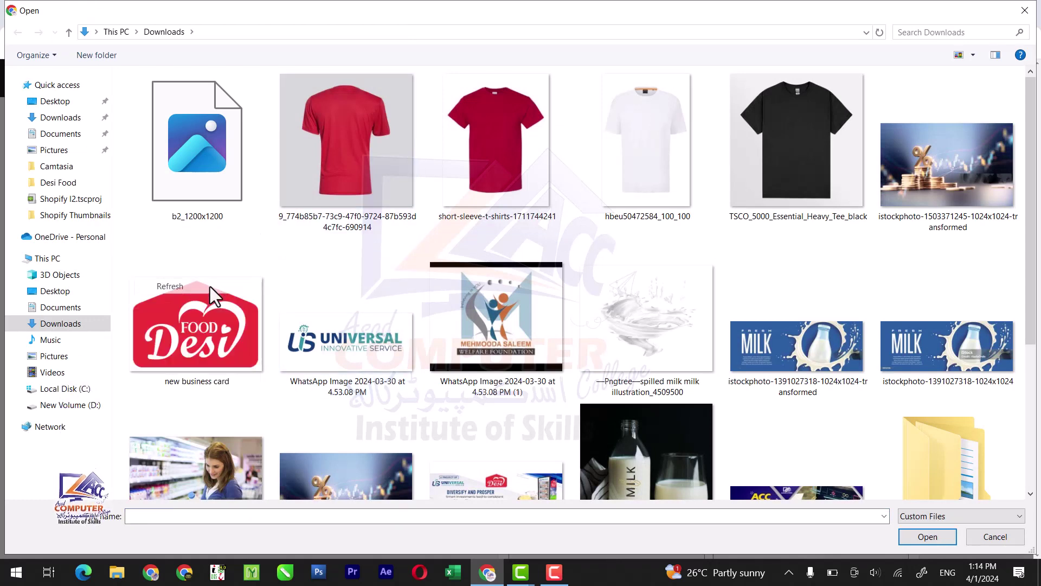
pyautogui.click(209, 198)
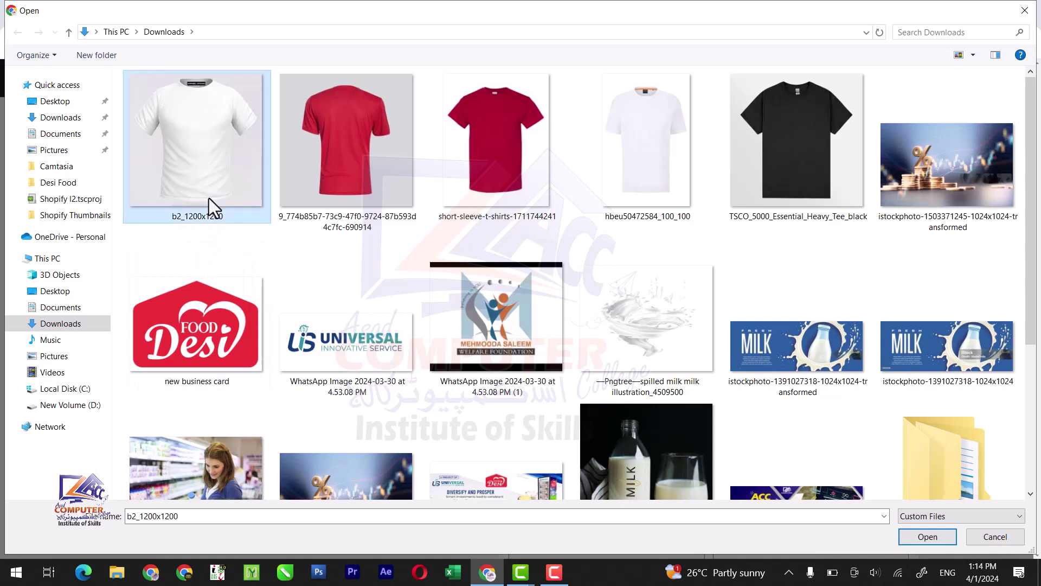
pyautogui.doubleClick(211, 172)
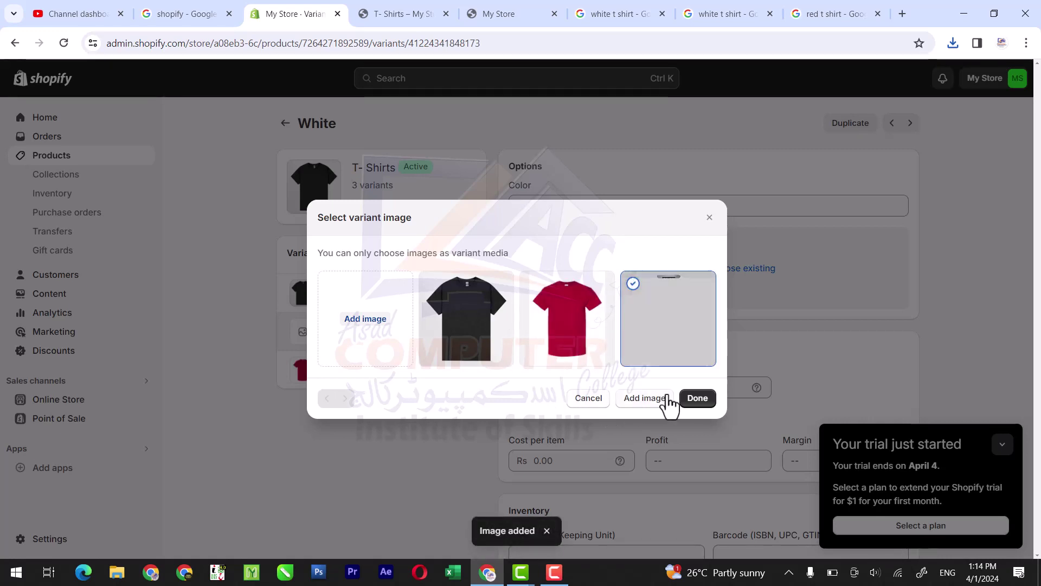
pyautogui.click(698, 399)
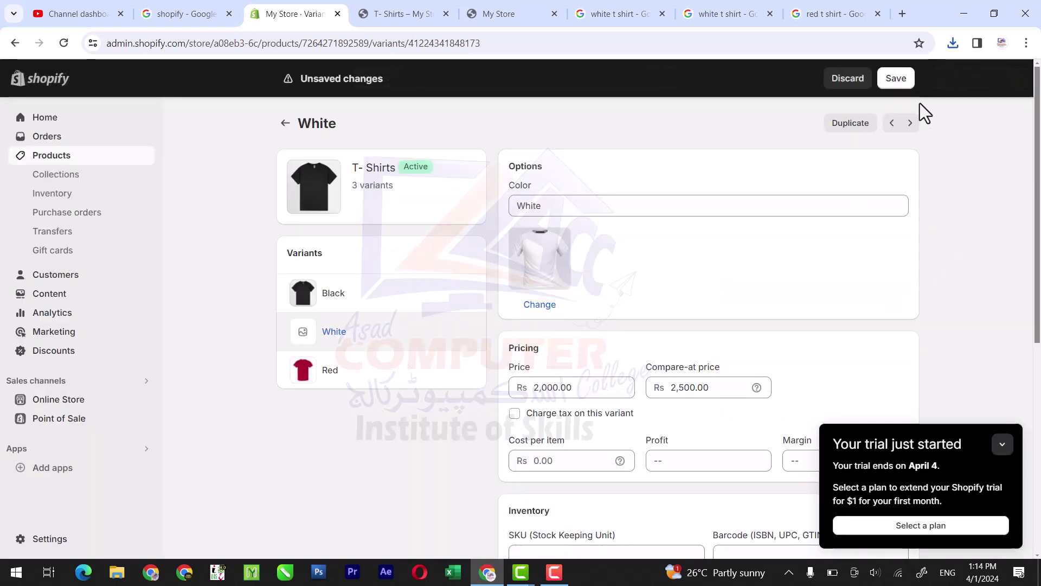
pyautogui.click(896, 79)
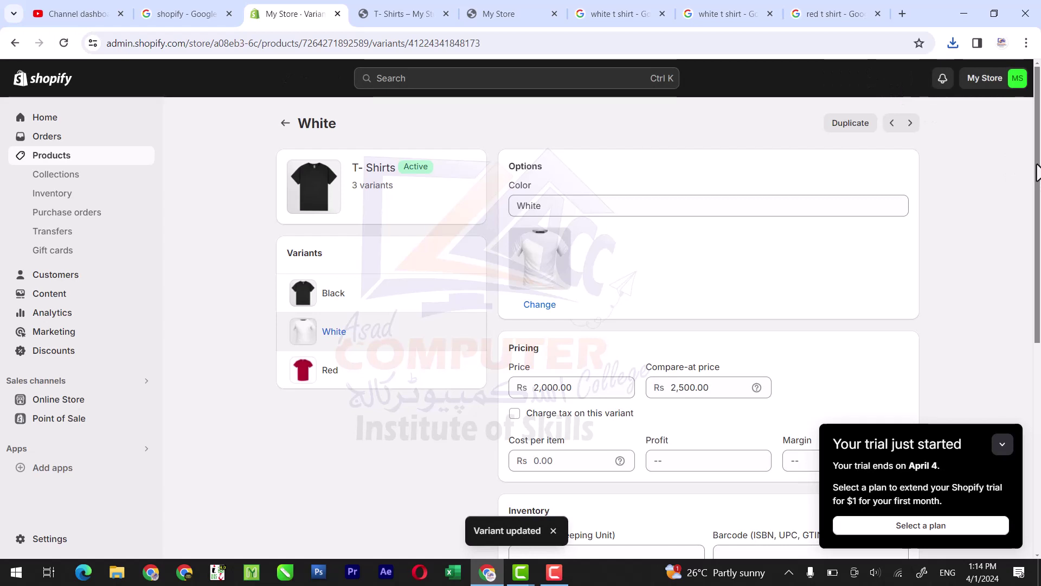
# Set the White variant's price to Rs 2,500 and its compare-at price to Rs 3,000, and save the variant.
pyautogui.moveTo(1037, 173); pyautogui.dragTo(1039, 209)
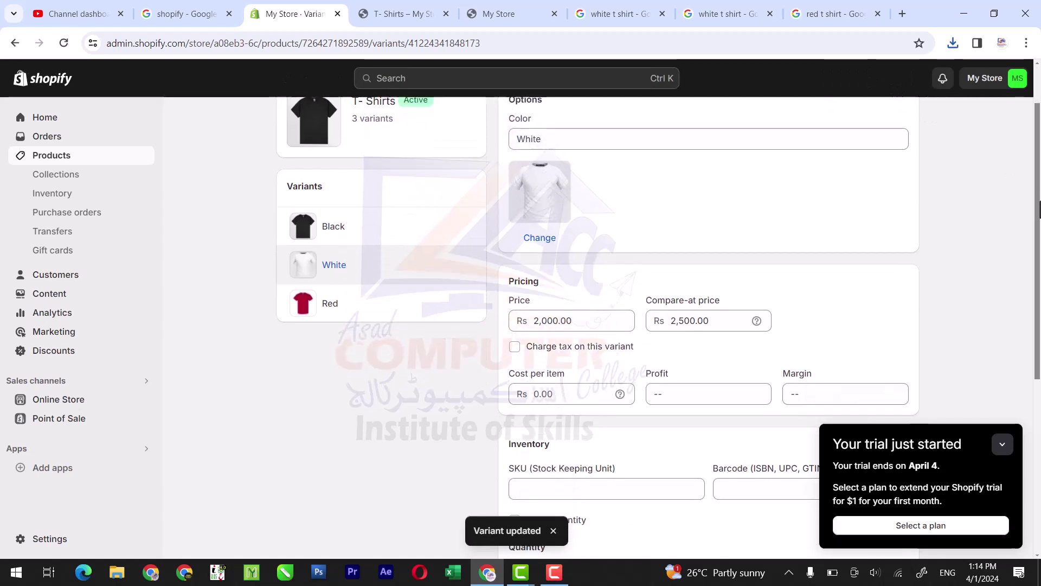
pyautogui.doubleClick(564, 319)
pyautogui.moveTo(574, 326); pyautogui.dragTo(543, 324)
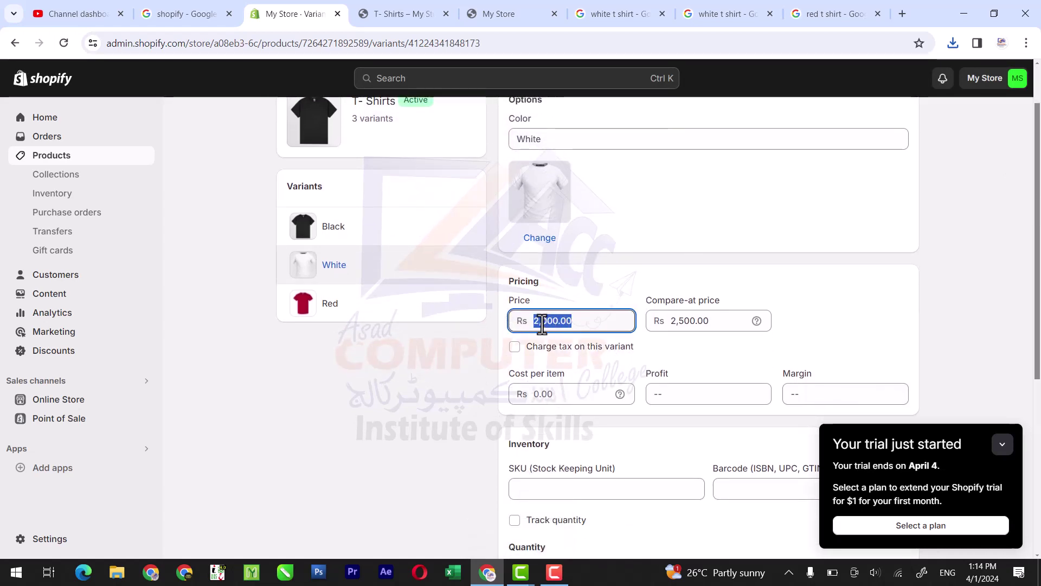
pyautogui.write('2500')
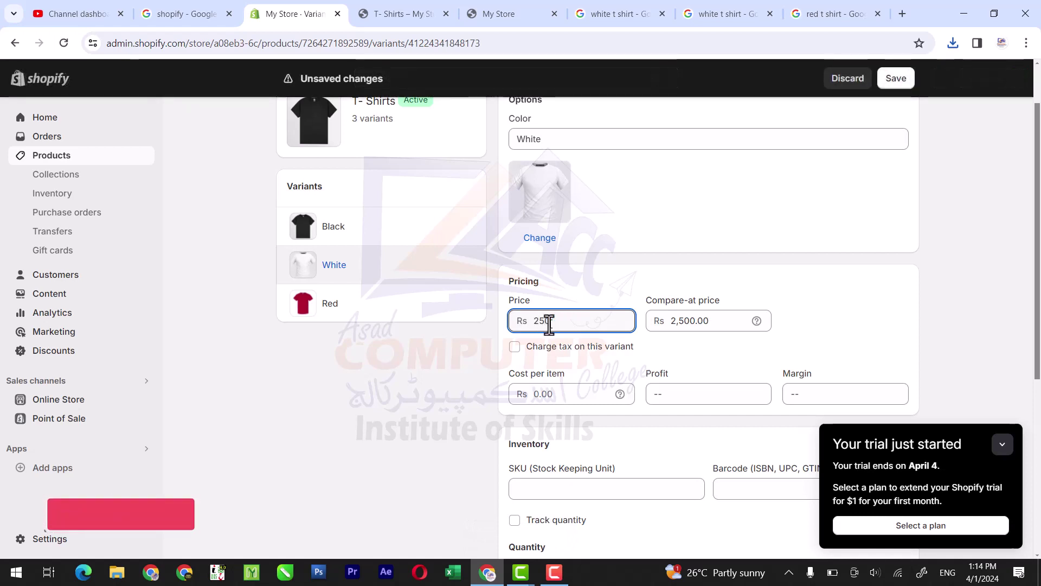
pyautogui.click(686, 321)
pyautogui.write('3000')
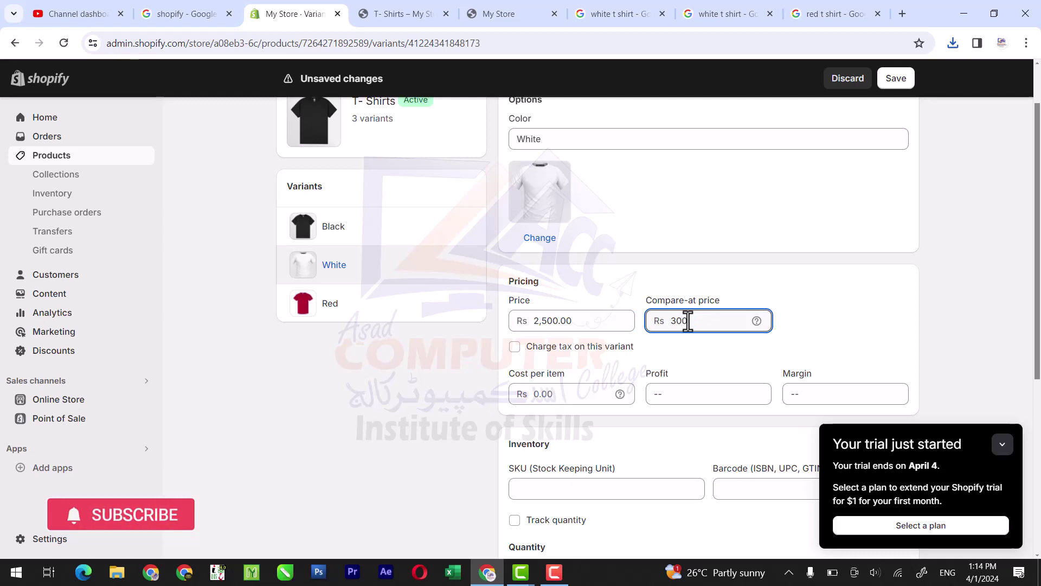
pyautogui.click(887, 303)
pyautogui.click(898, 81)
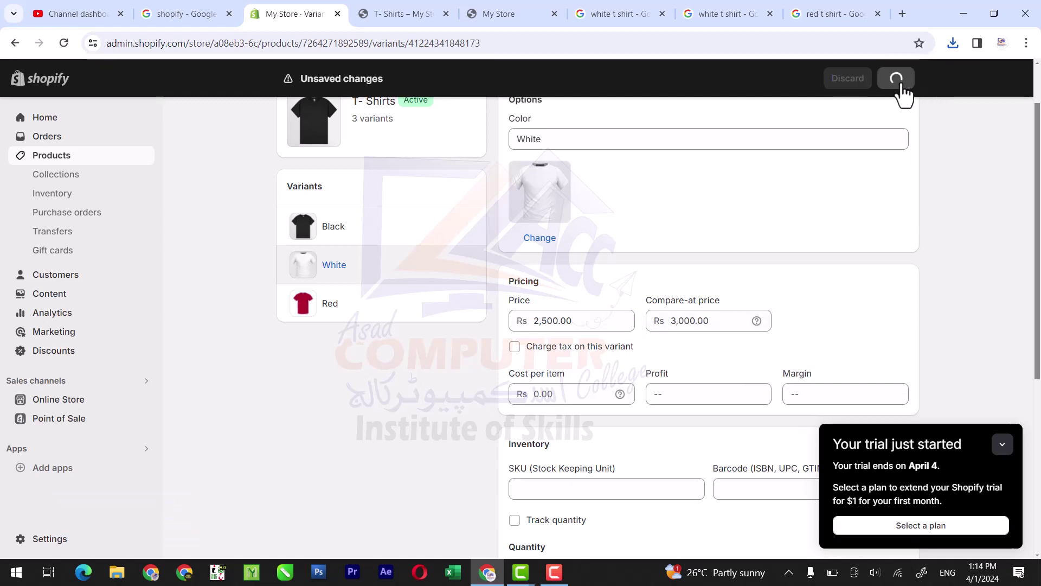
# Check the image and prices of the White and Red variants on the T- Shirts page of the store preview.
pyautogui.click(418, 7)
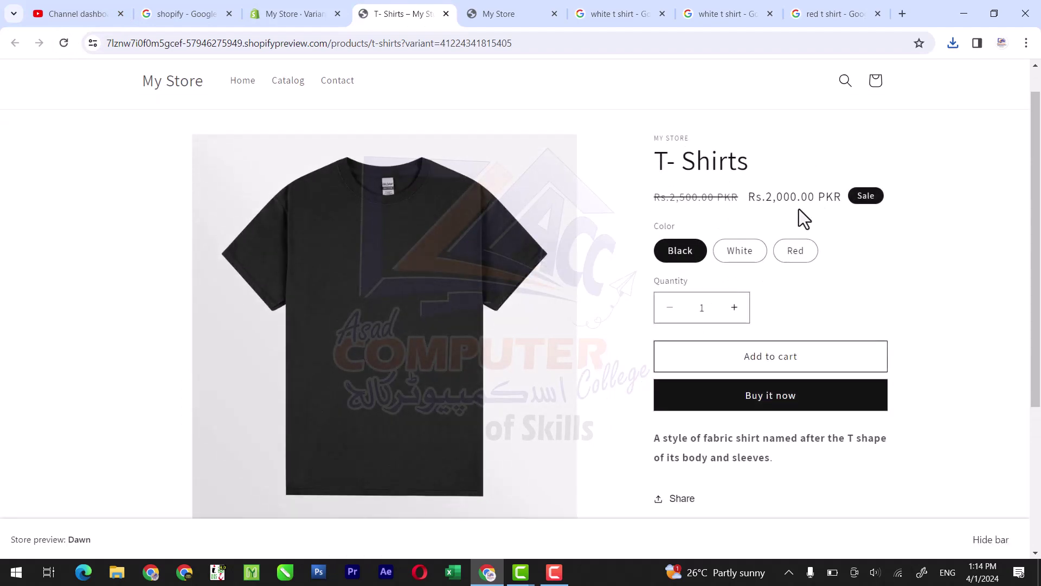
pyautogui.click(738, 253)
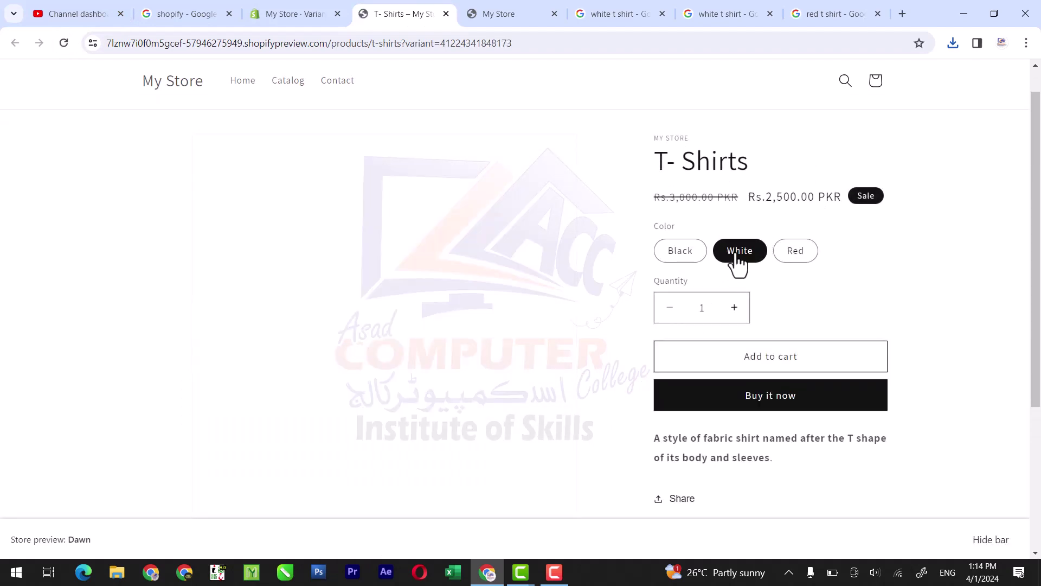
pyautogui.click(797, 260)
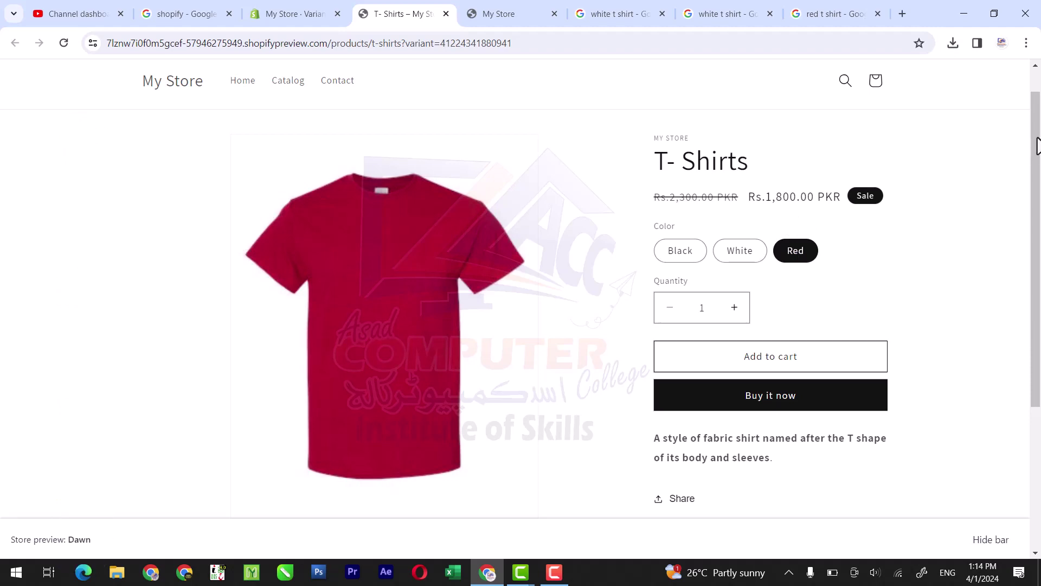
# Add one Red T-shirt to the cart and try to check out from the cart page, returning to the store's home page.
pyautogui.moveTo(1037, 138); pyautogui.dragTo(1038, 158)
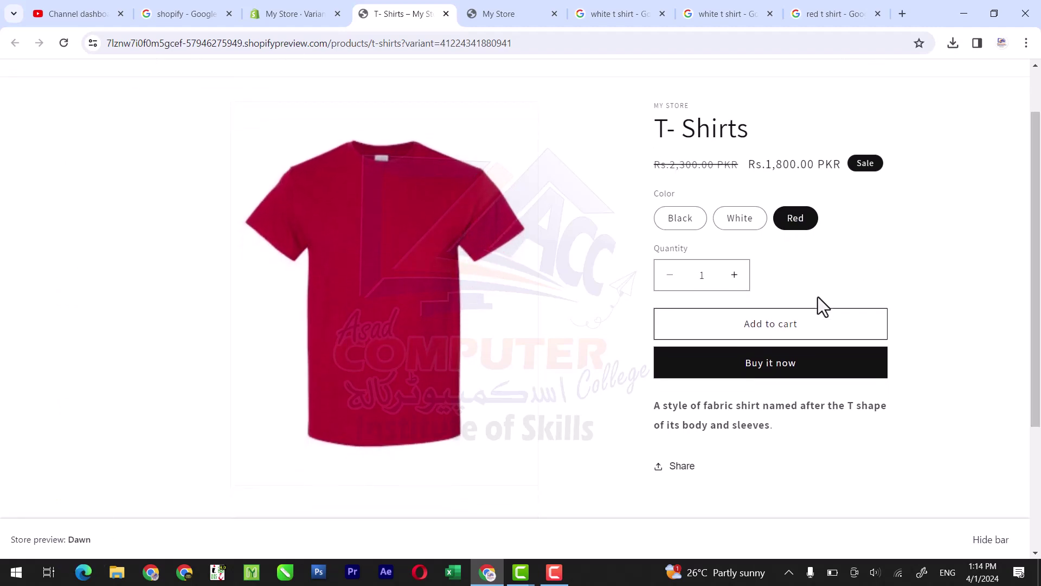
pyautogui.click(798, 324)
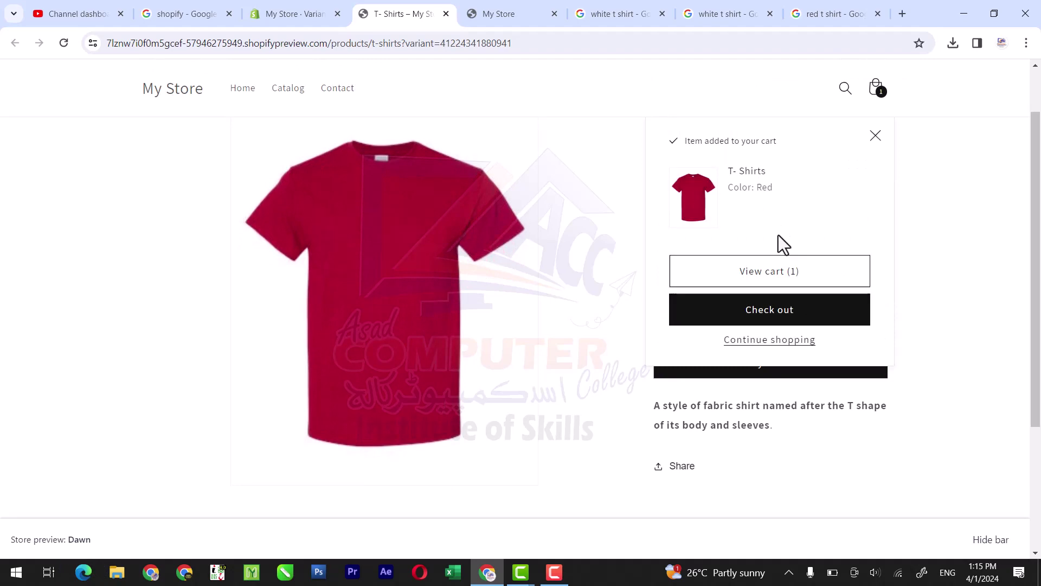
pyautogui.click(762, 270)
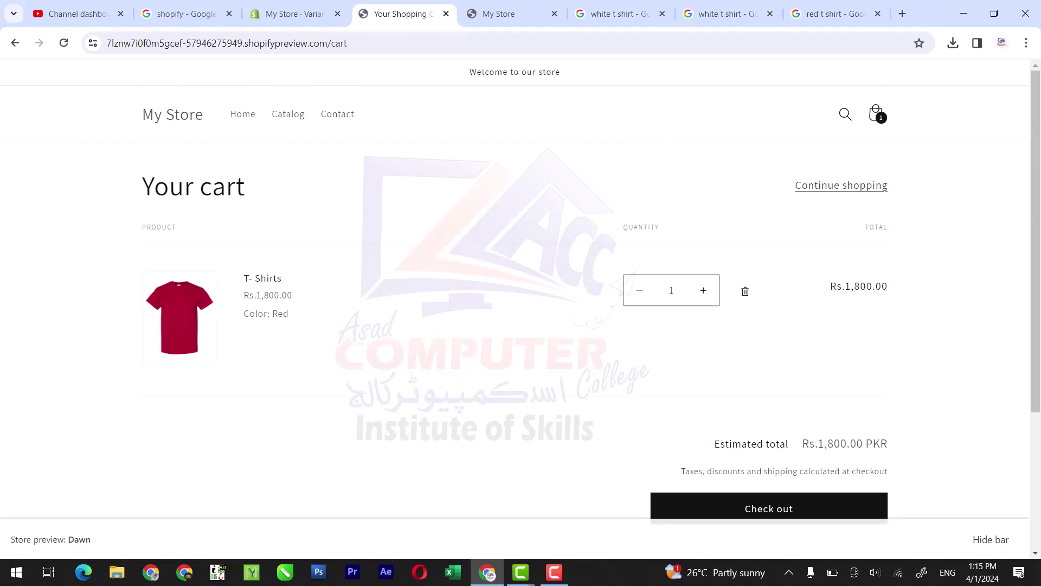
pyautogui.moveTo(1037, 197); pyautogui.dragTo(1040, 250)
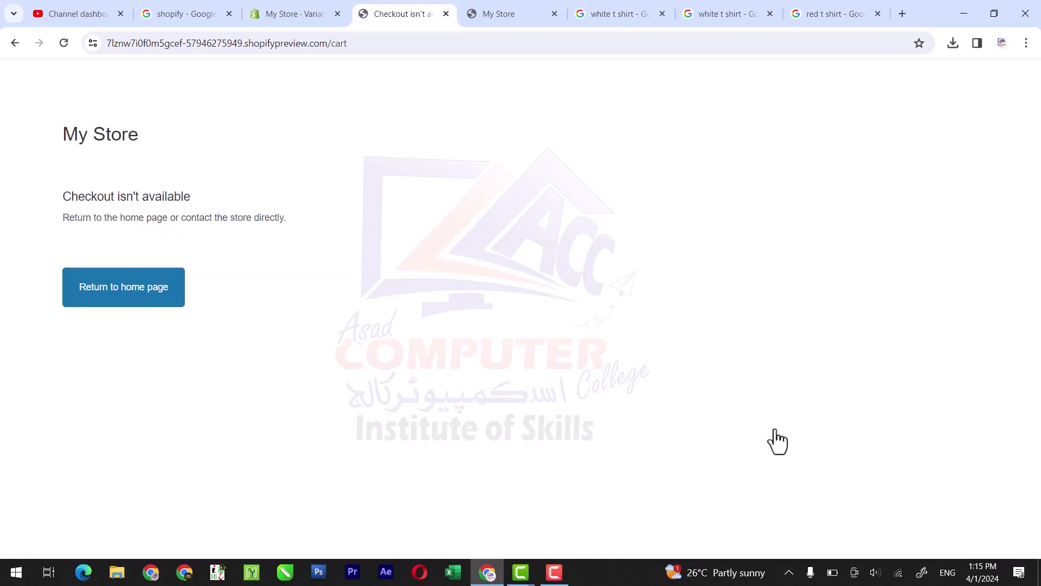
pyautogui.click(111, 296)
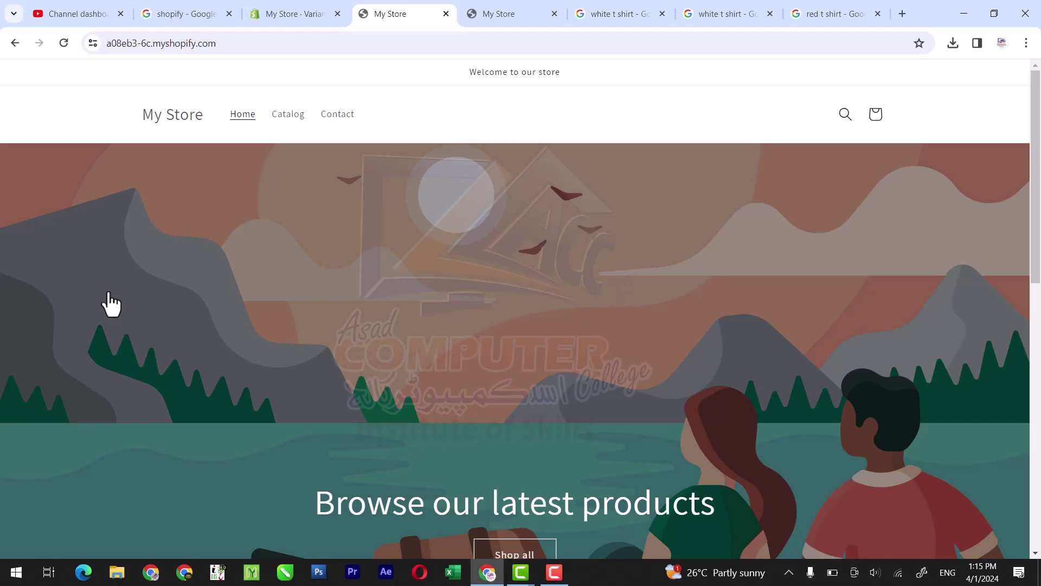
# Return to the Shopify admin to view the Orders page, and open the Online Store sales channel.
pyautogui.click(287, 17)
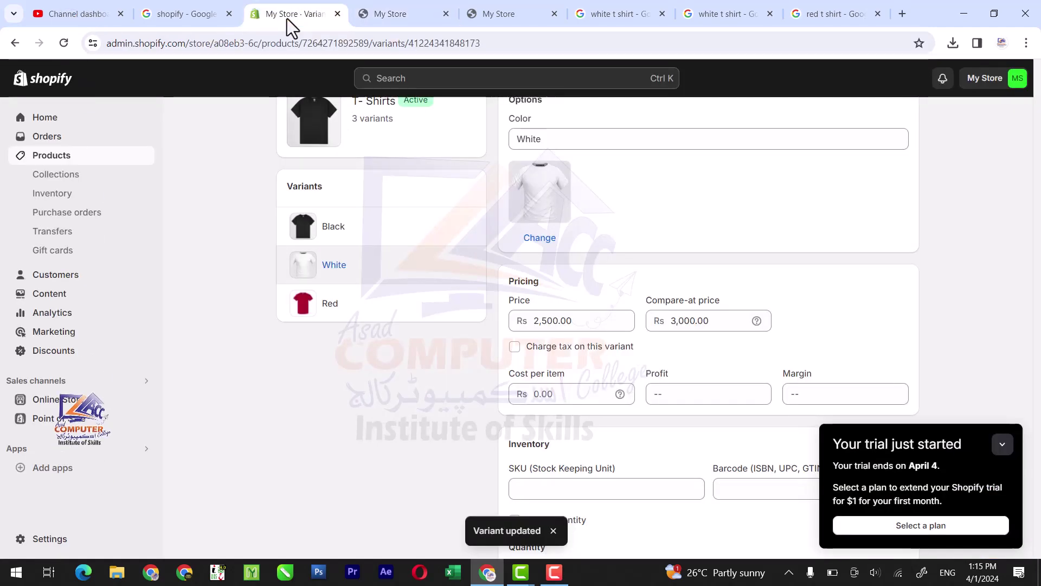
pyautogui.click(47, 141)
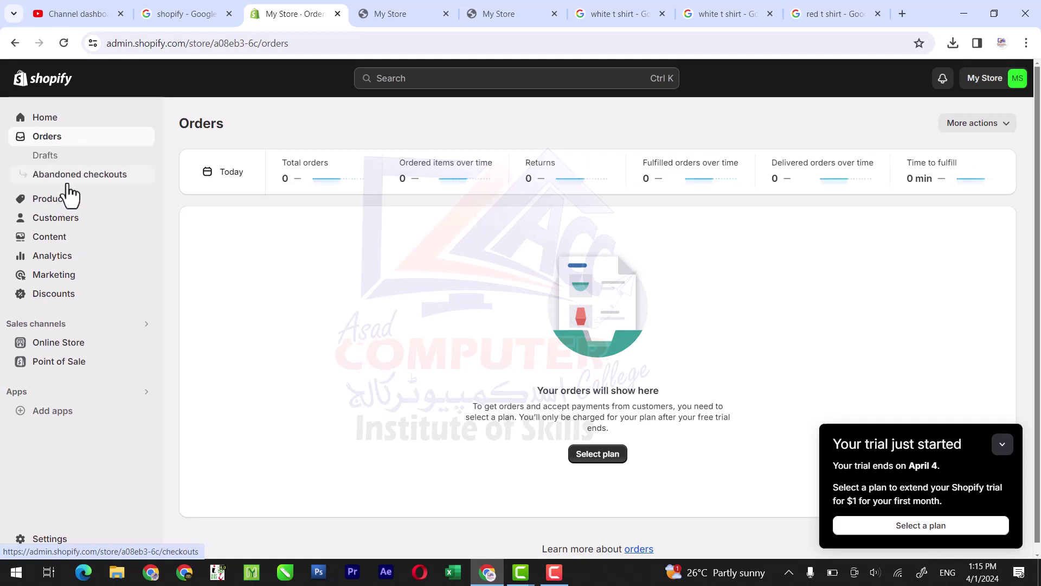
pyautogui.click(86, 350)
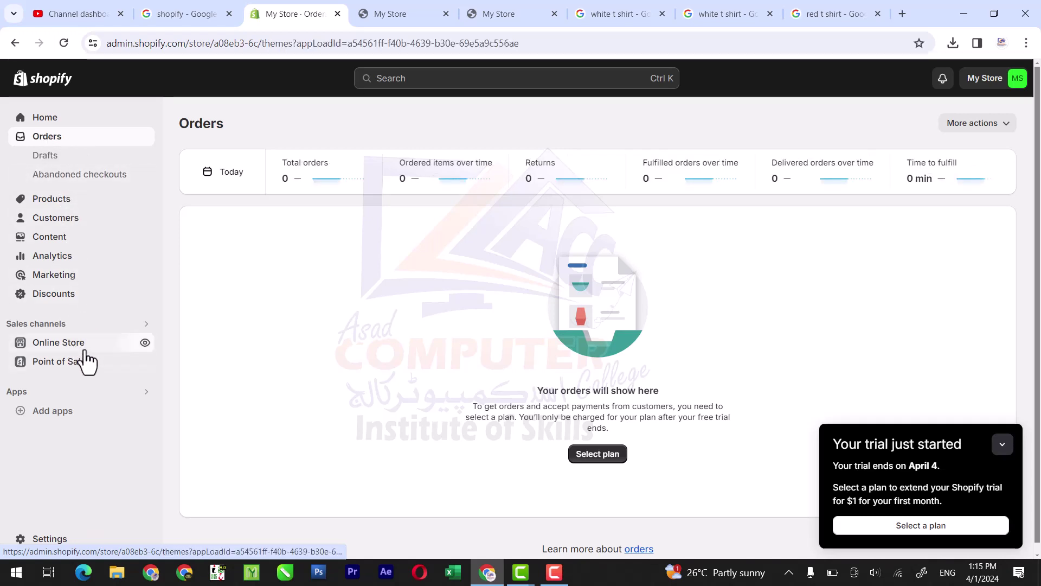